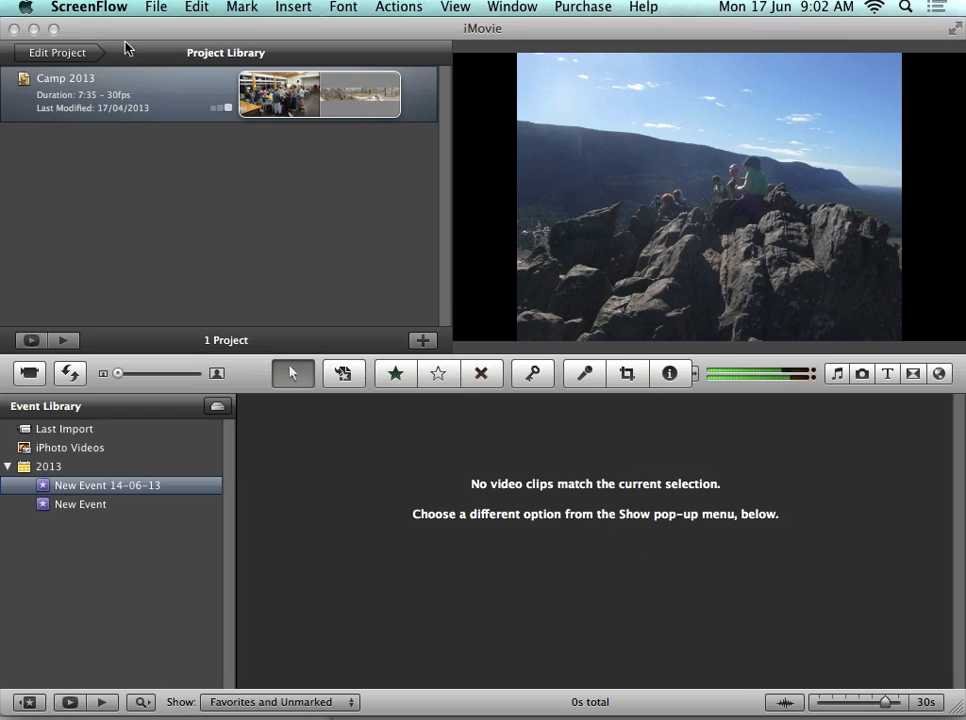
- Begin importing movie files into the event library
click(156, 7)
click(41, 207)
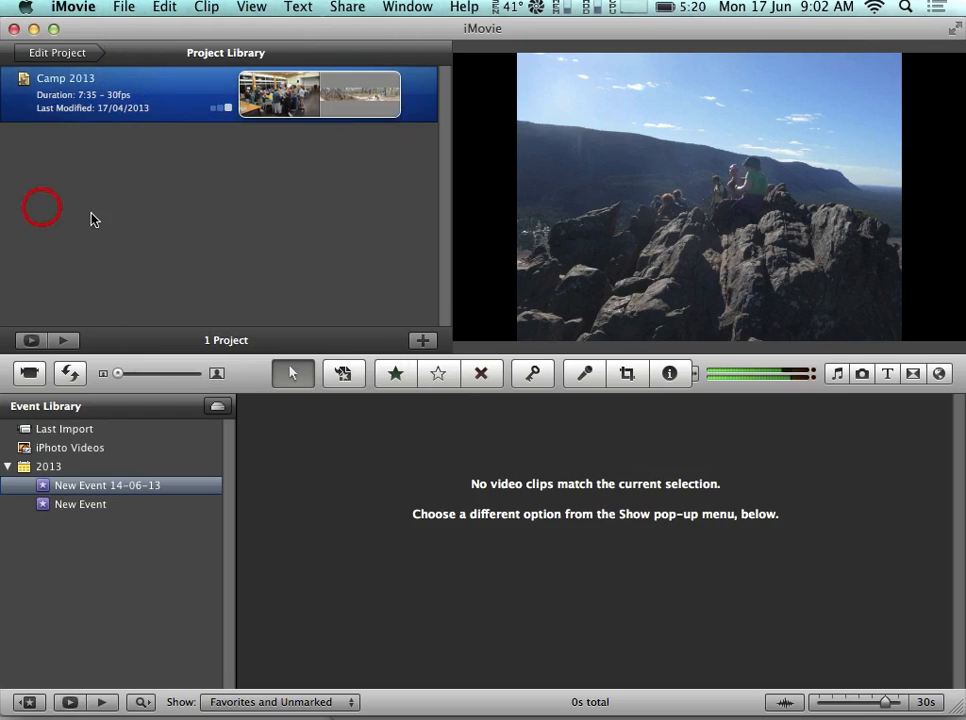
click(124, 8)
mouse_move(291, 142)
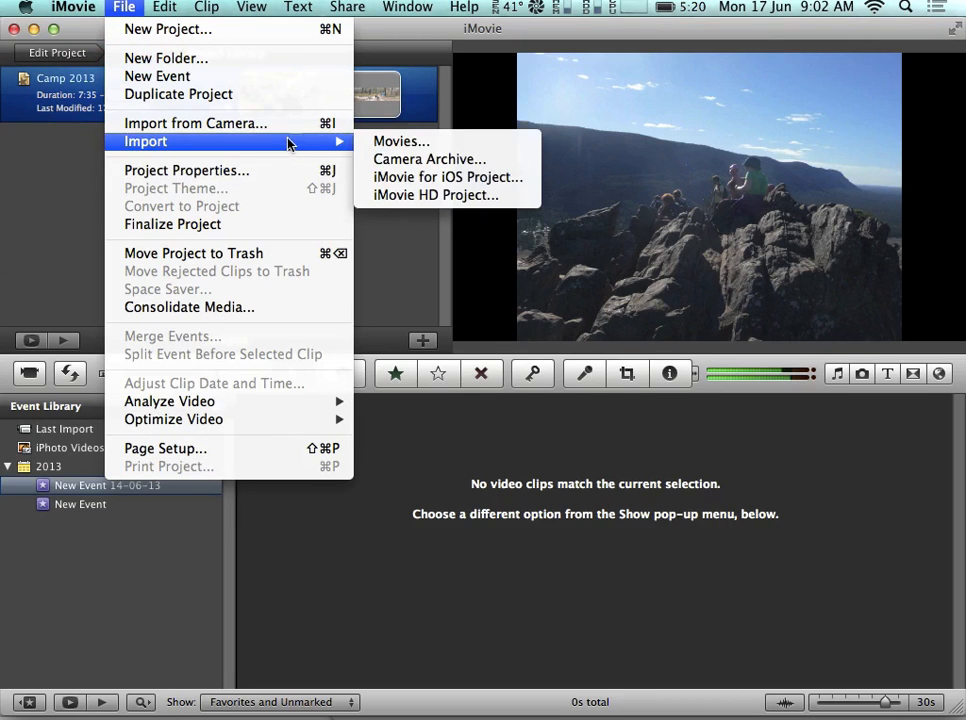
click(485, 148)
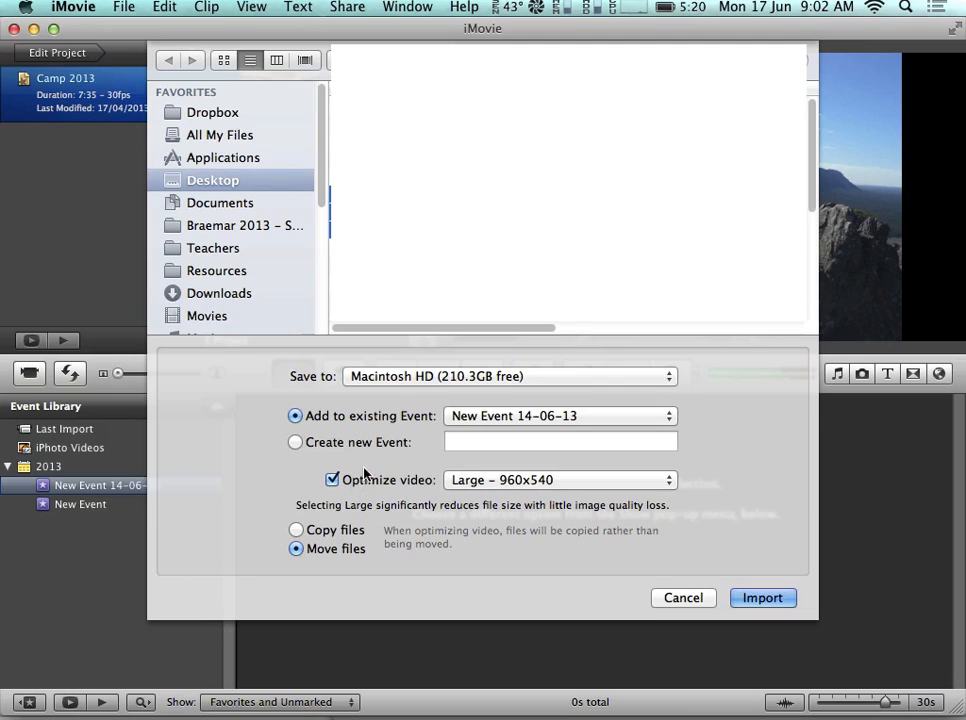
- Import the selected movies from the Desktop into a new event named "Test"
click(535, 421)
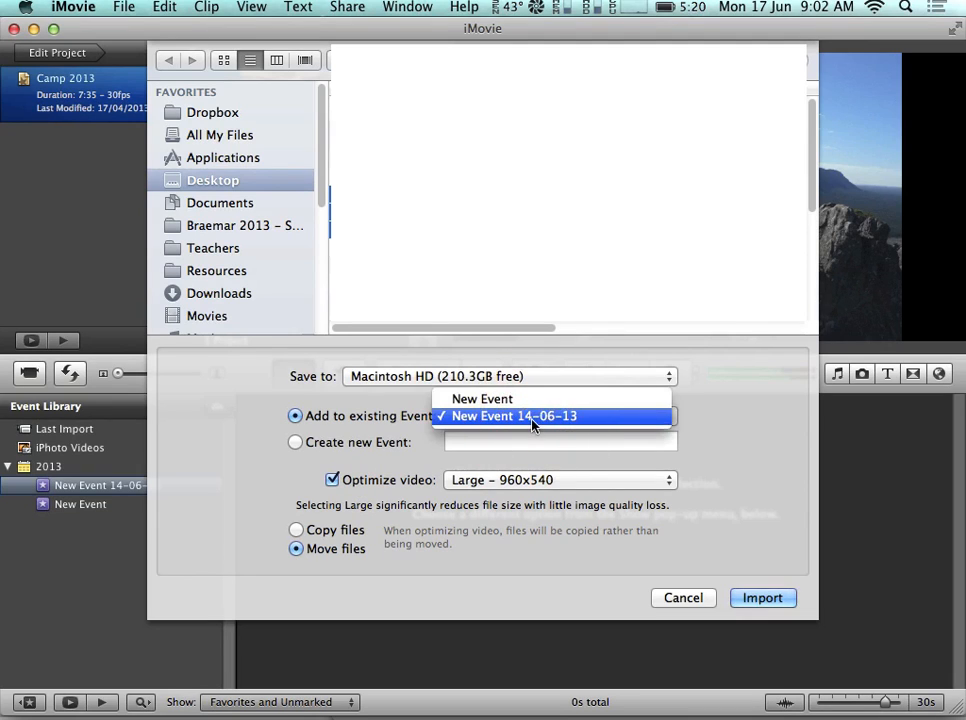
click(533, 418)
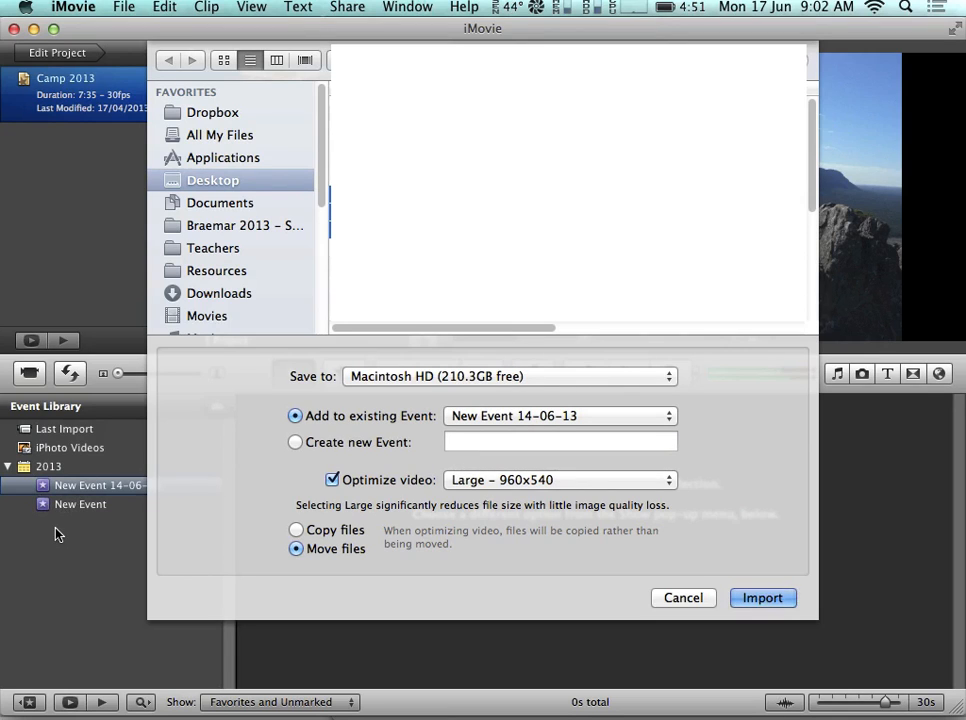
click(350, 441)
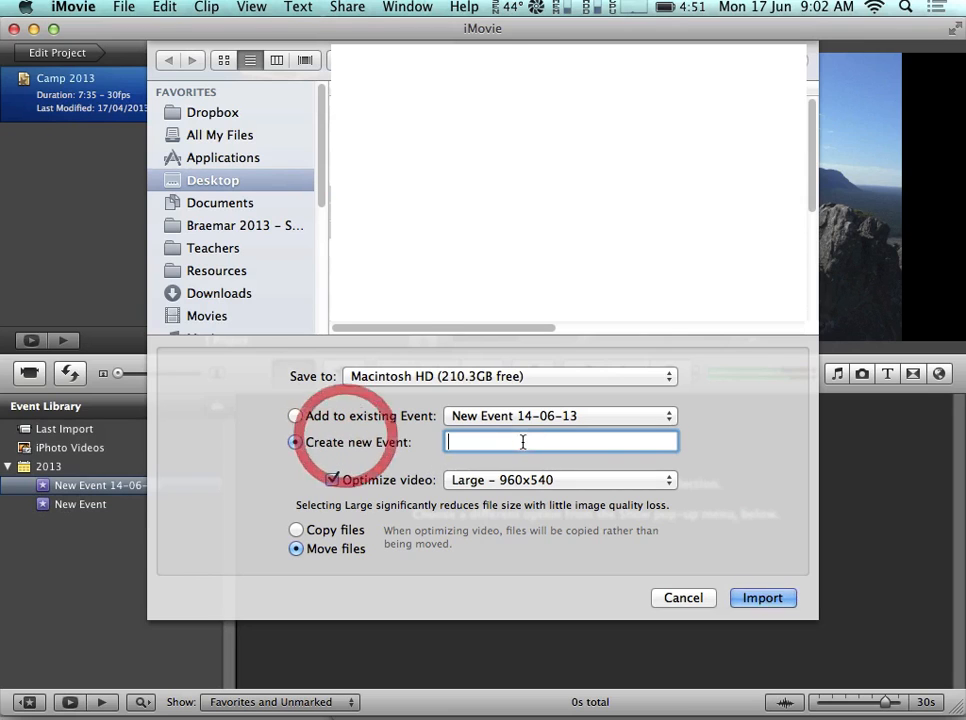
text(Te)
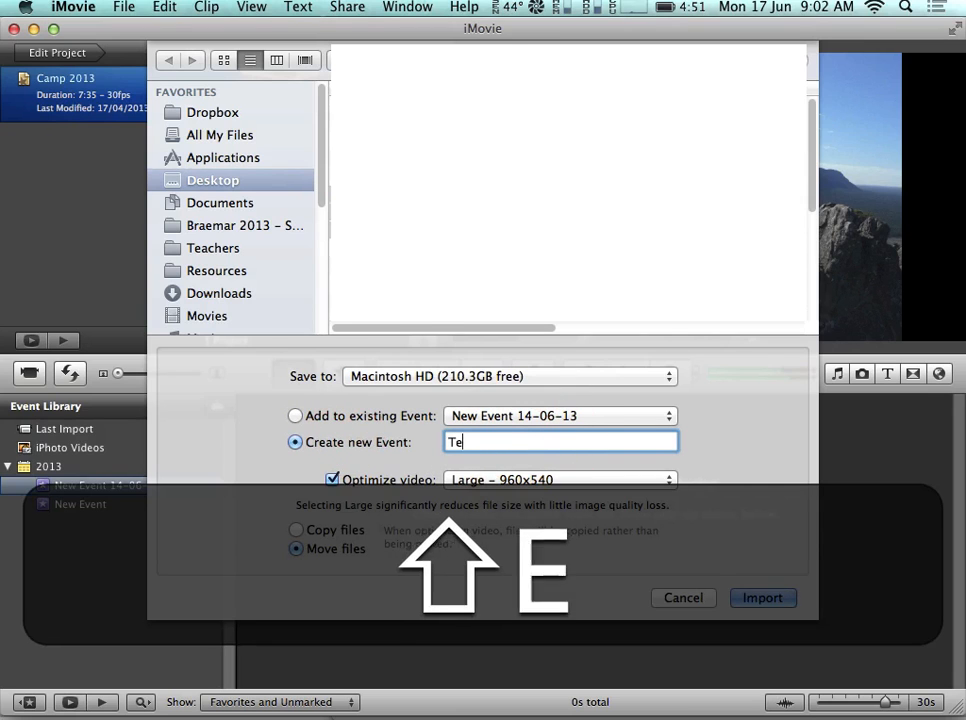
text(st)
key(Return)
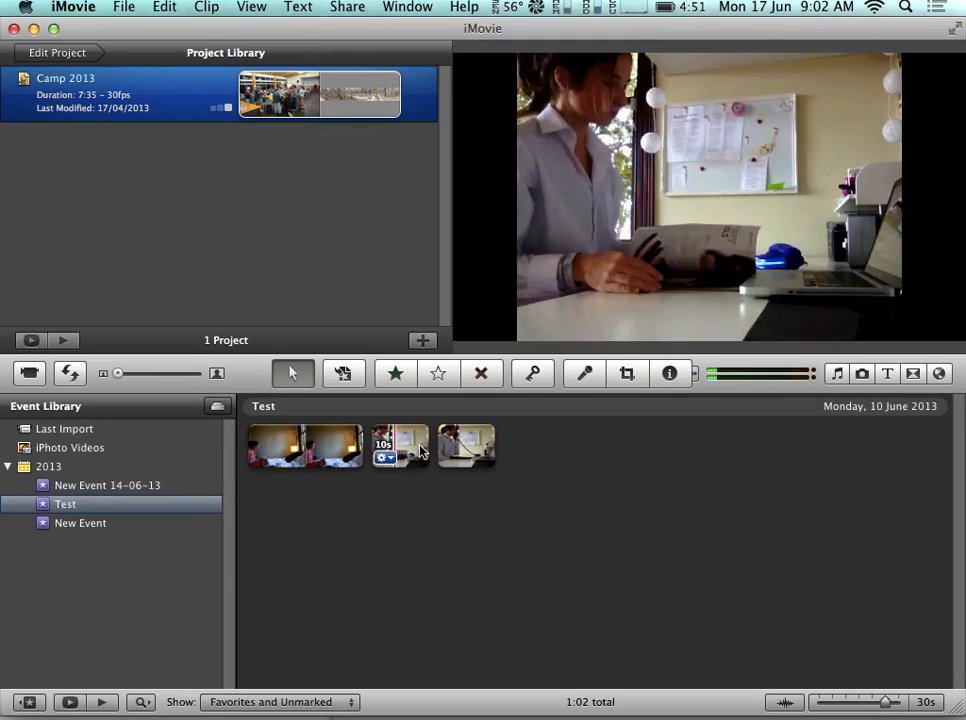
- Create a widescreen (16:9), 30 fps – NTSC project named New Project with No Theme, after trying the Comic Book theme
click(238, 270)
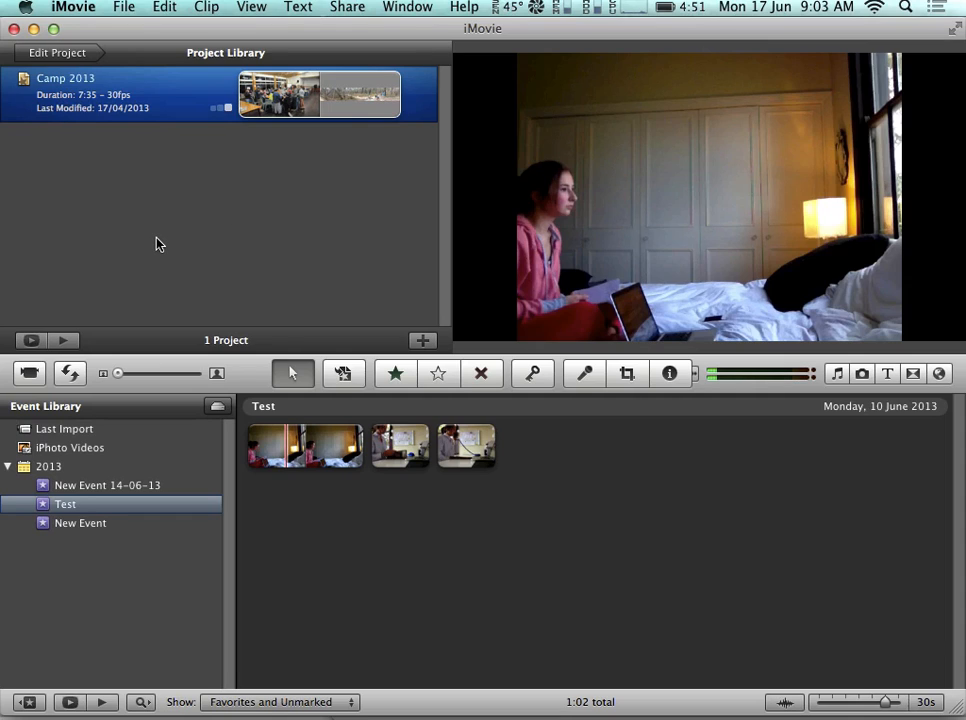
click(425, 342)
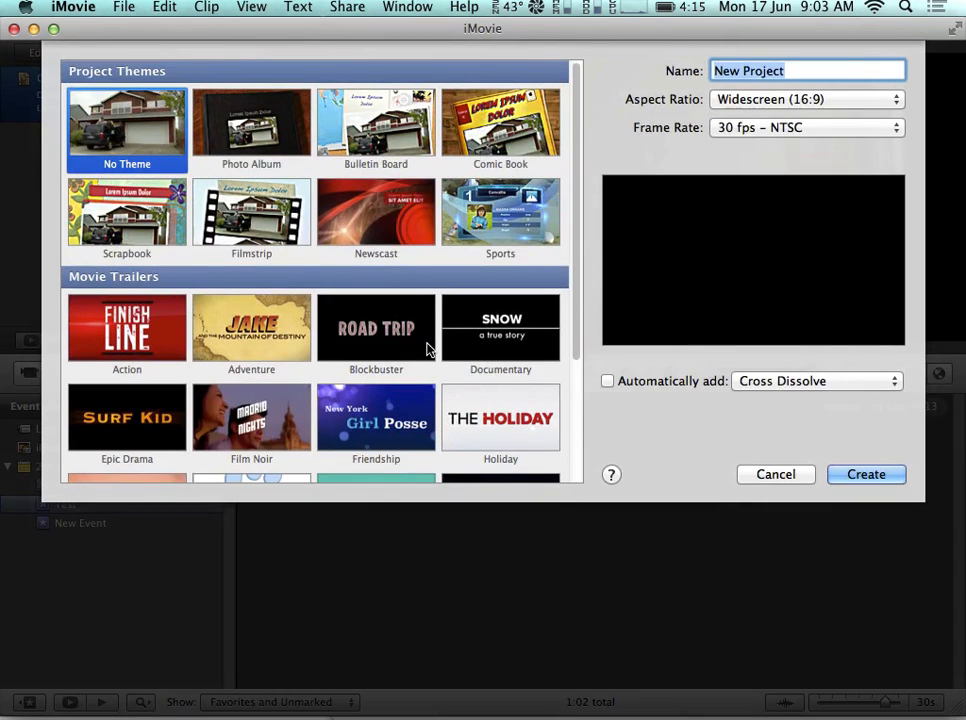
scroll(338, 447, down, 3)
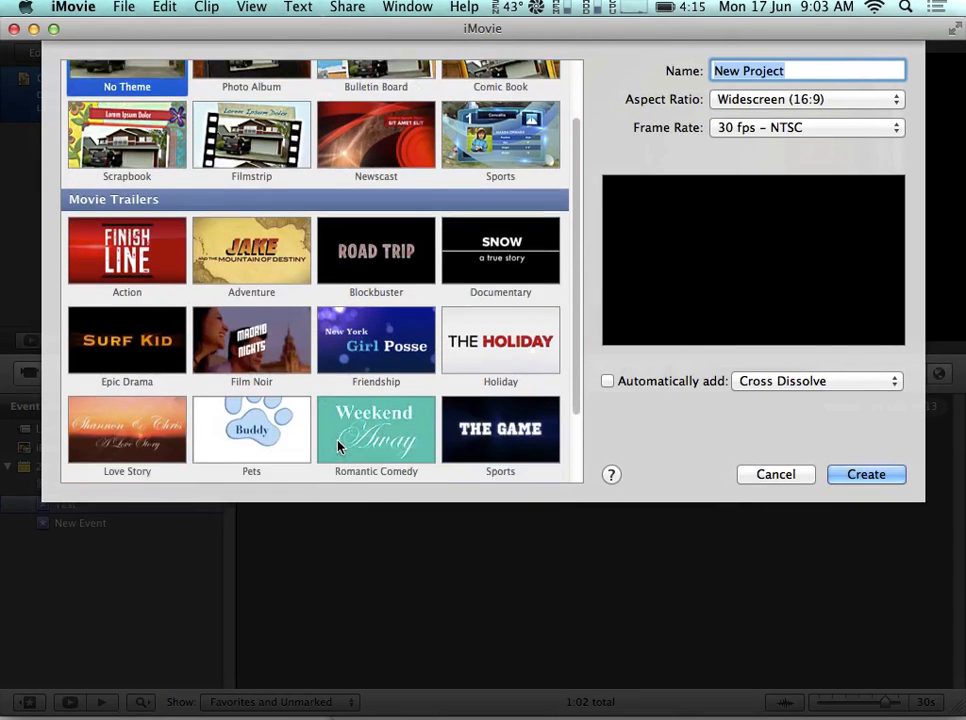
scroll(338, 447, up, 3)
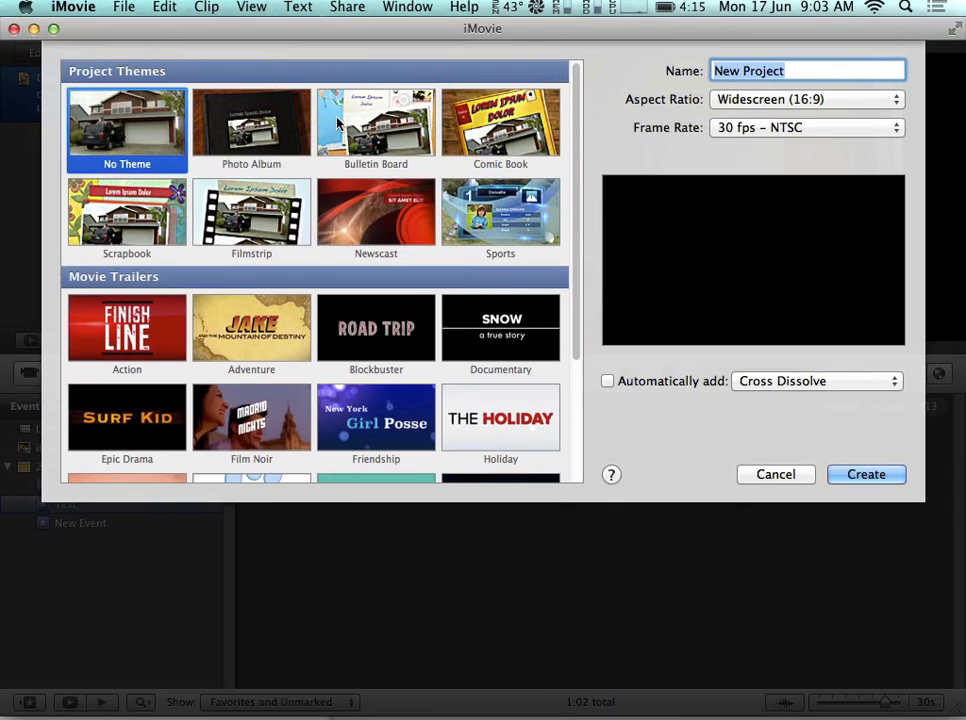
click(245, 123)
click(127, 125)
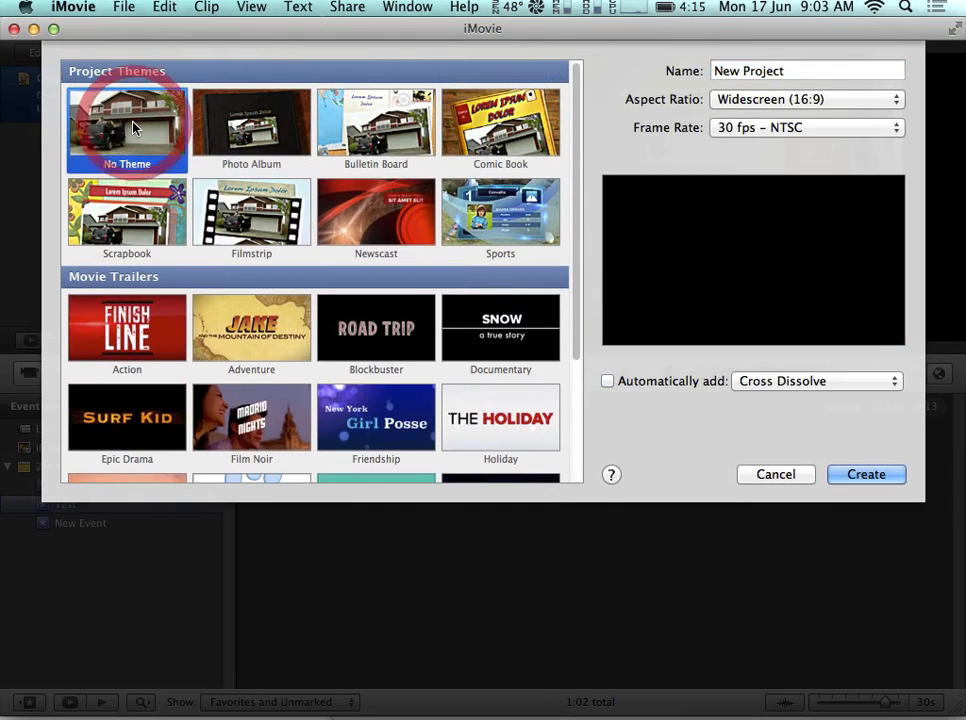
click(503, 146)
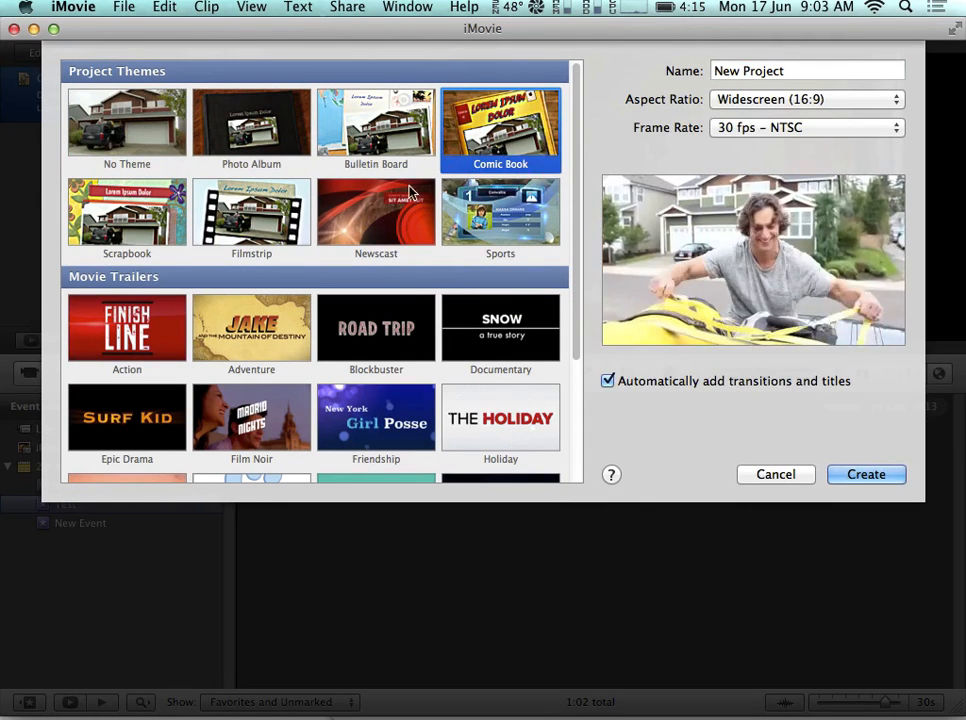
click(97, 88)
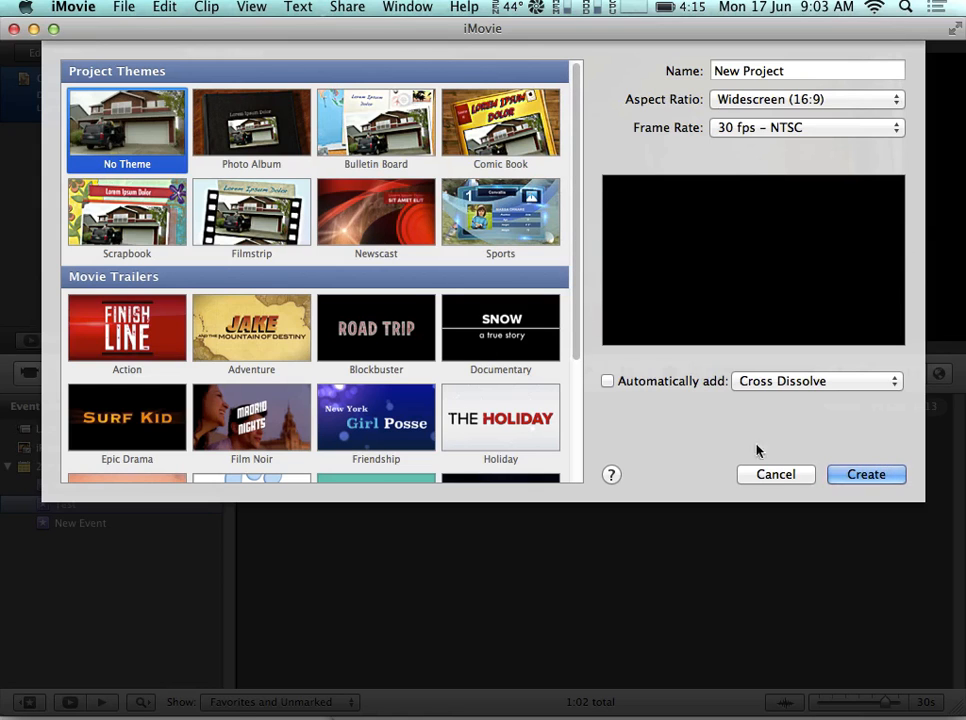
click(873, 477)
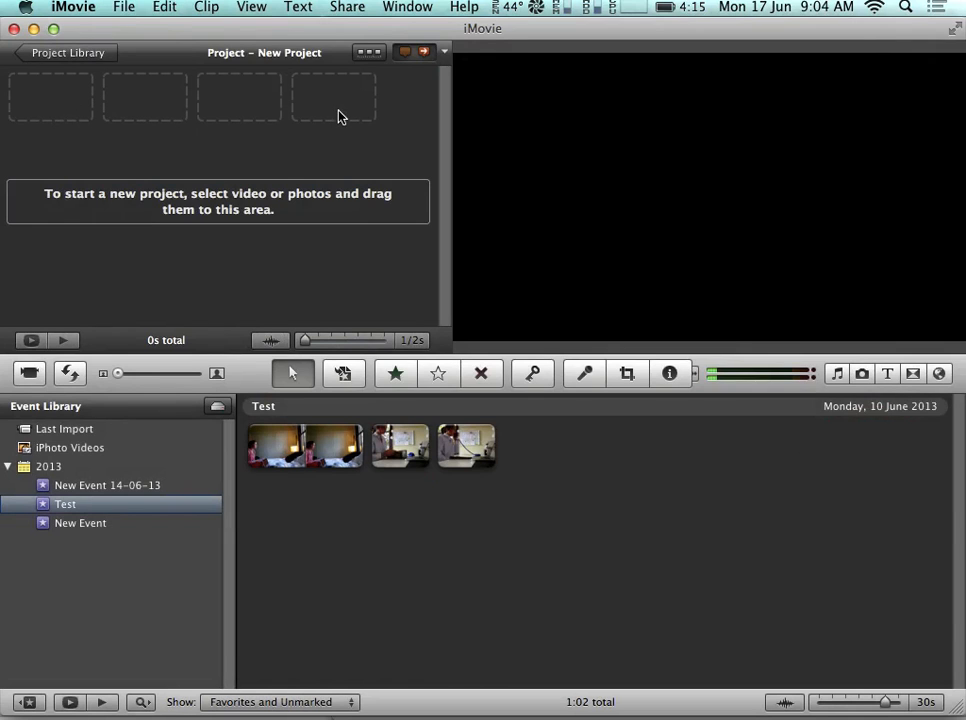
- Add a 5-second portion of the second Test event clip, showing the phone being picked up, to the empty project
click(645, 504)
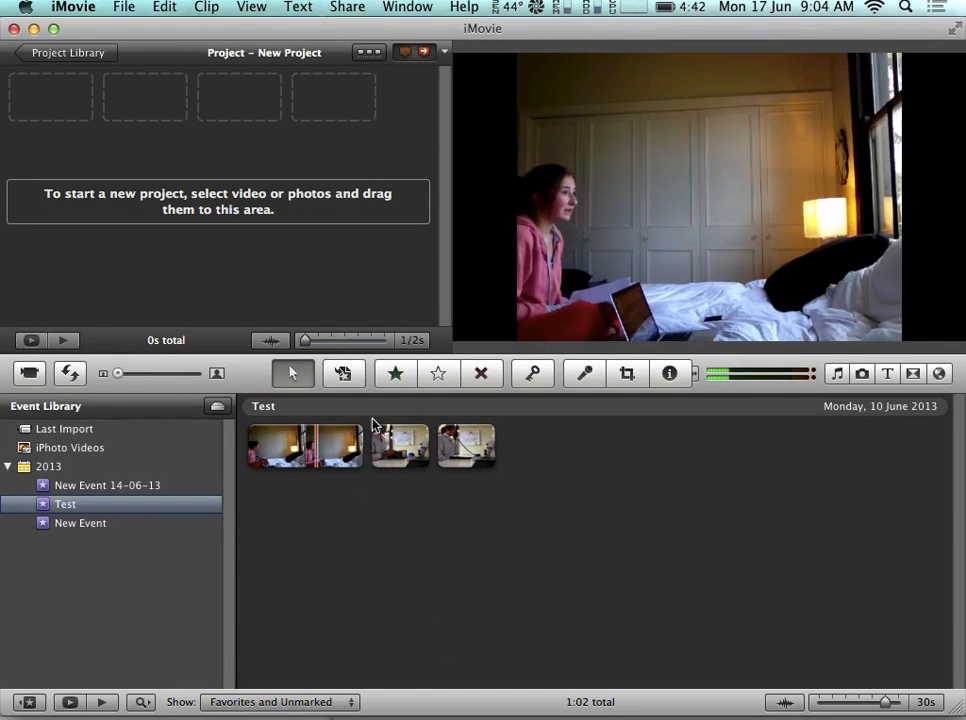
click(403, 446)
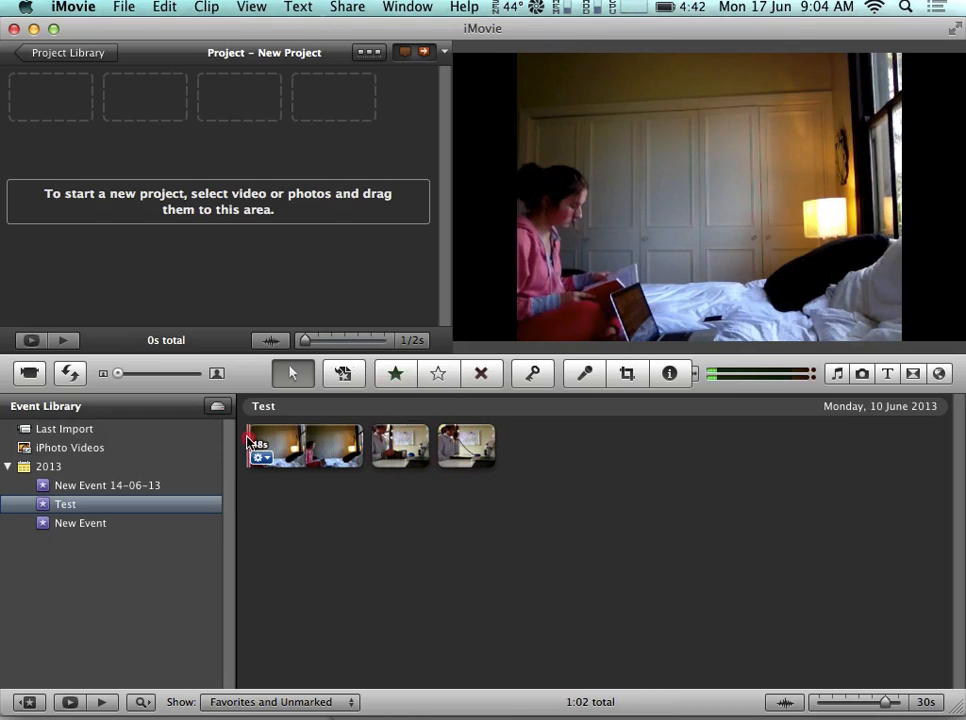
click(283, 445)
drag(289, 445, 52, 102)
click(401, 446)
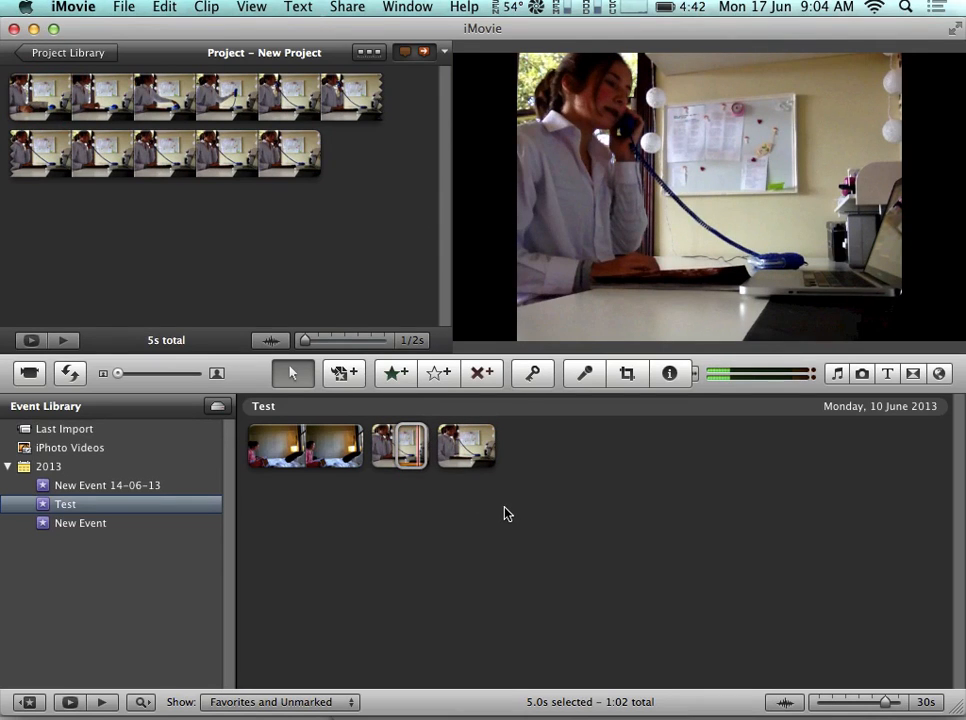
- Trim both ends of the project clip by keeping only a middle selection of about 3.2 s
click(270, 165)
drag(319, 160, 180, 152)
drag(8, 100, 115, 96)
right_click(197, 94)
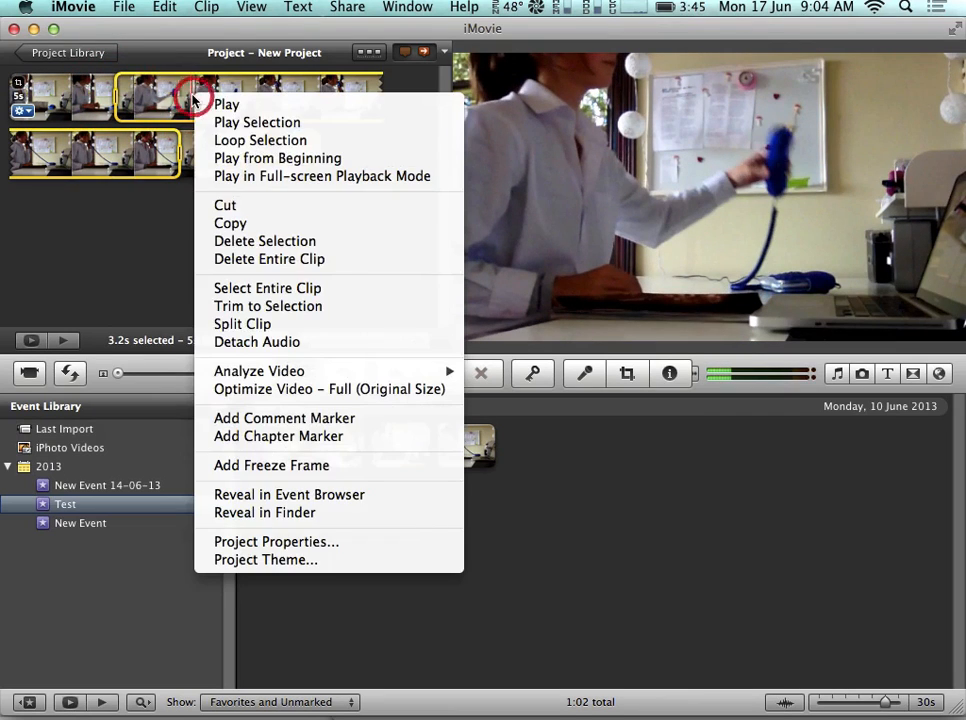
click(287, 309)
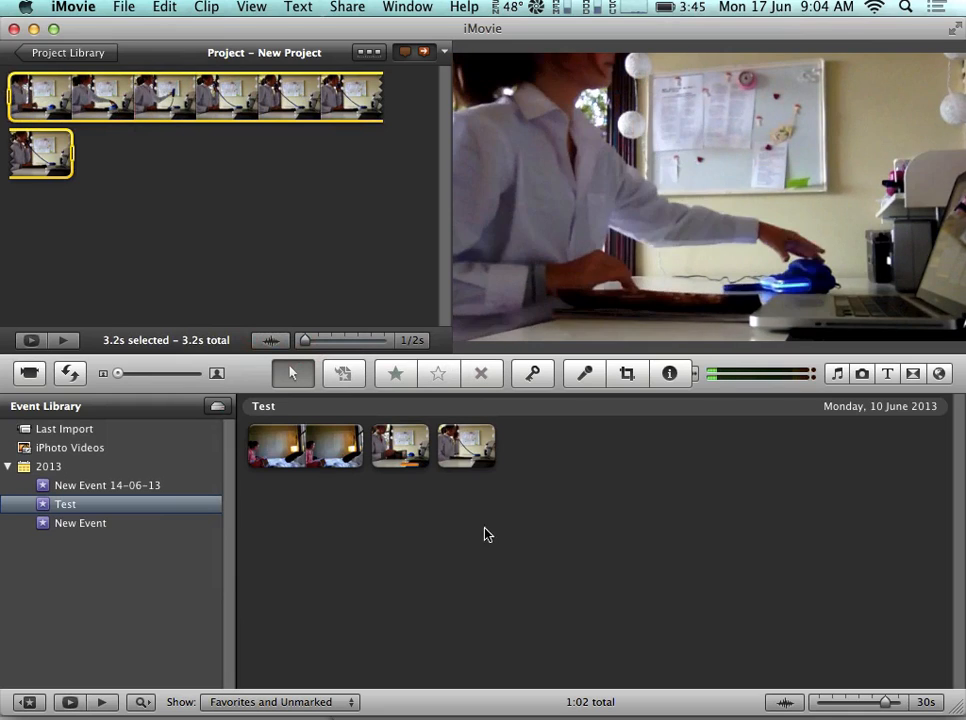
- Play back the trimmed clip in the project
mouse_move(411, 474)
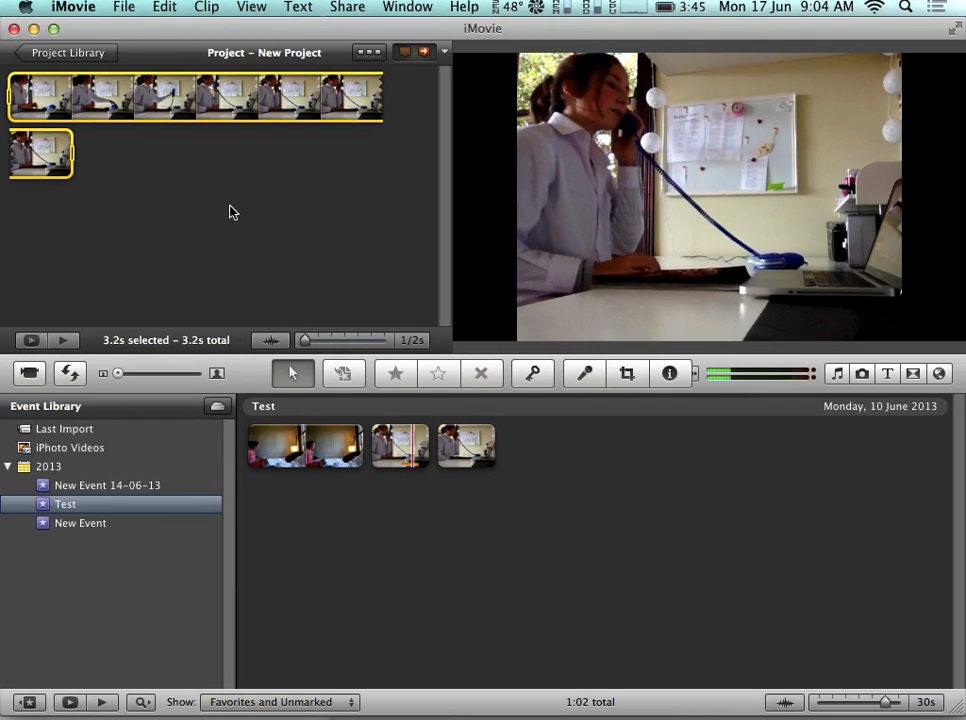
key(space)
click(124, 156)
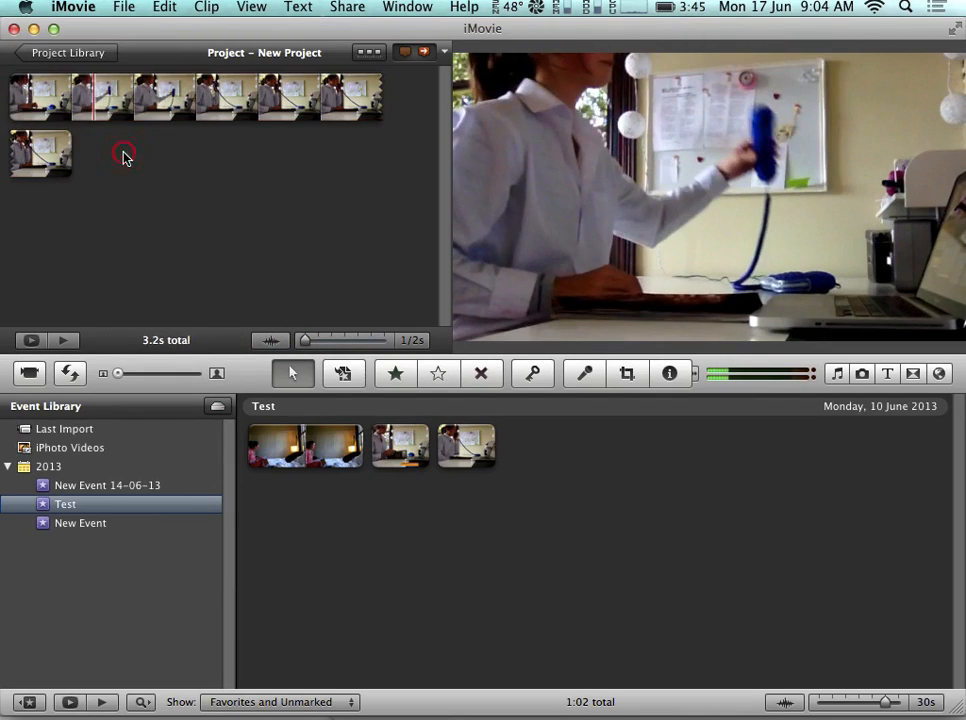
- Split the project clip into two parts of about 1.2 s and 2 s, and check that each selects separately
click(147, 95)
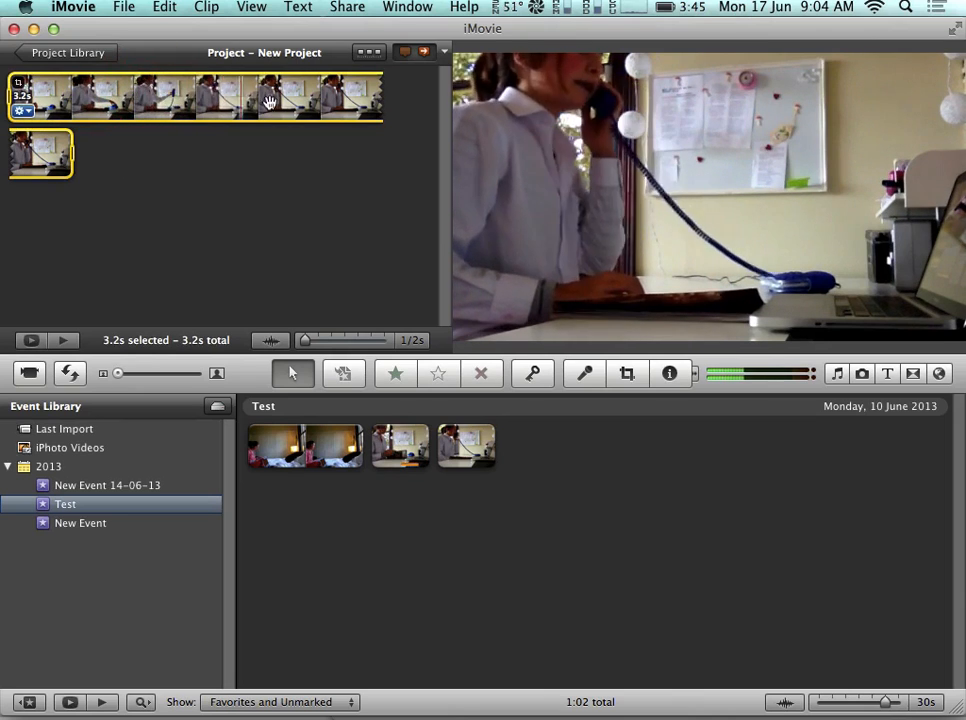
right_click(173, 100)
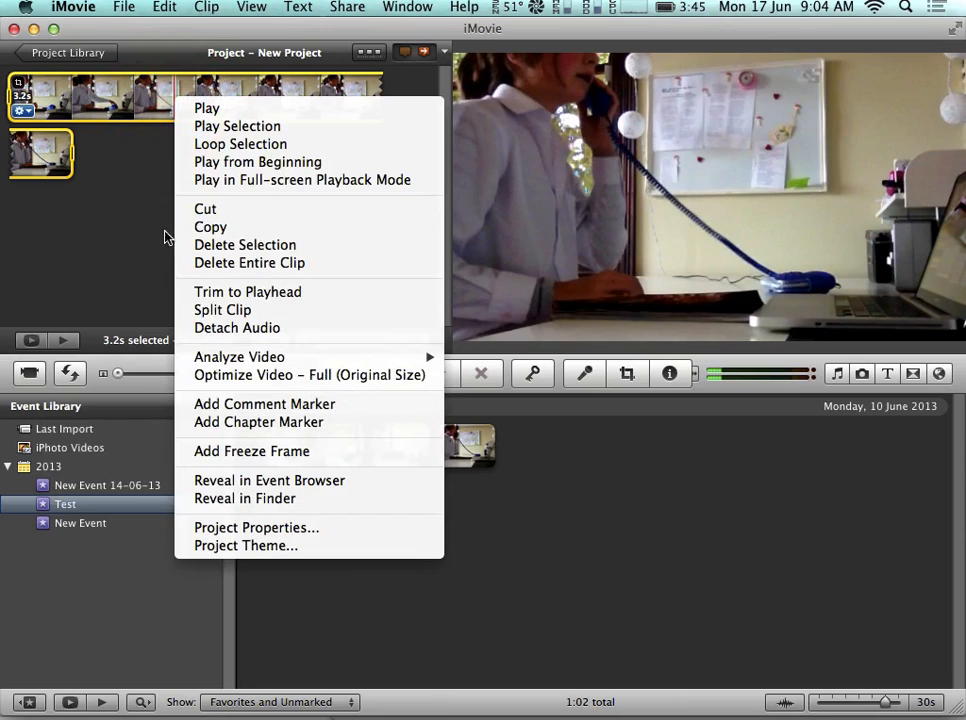
click(222, 309)
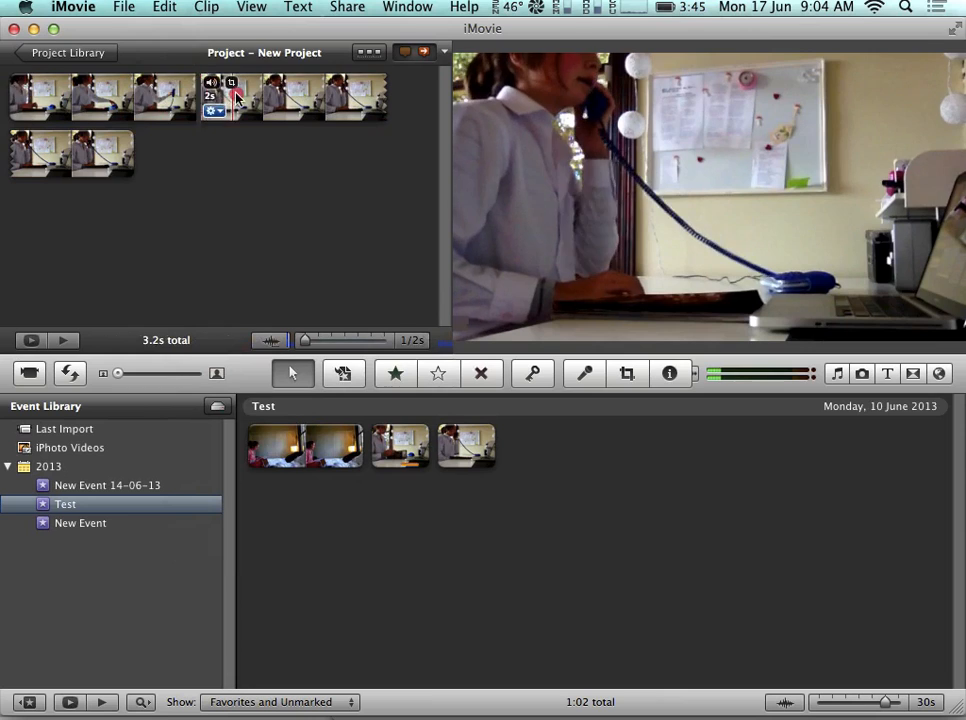
click(230, 95)
click(140, 92)
click(252, 100)
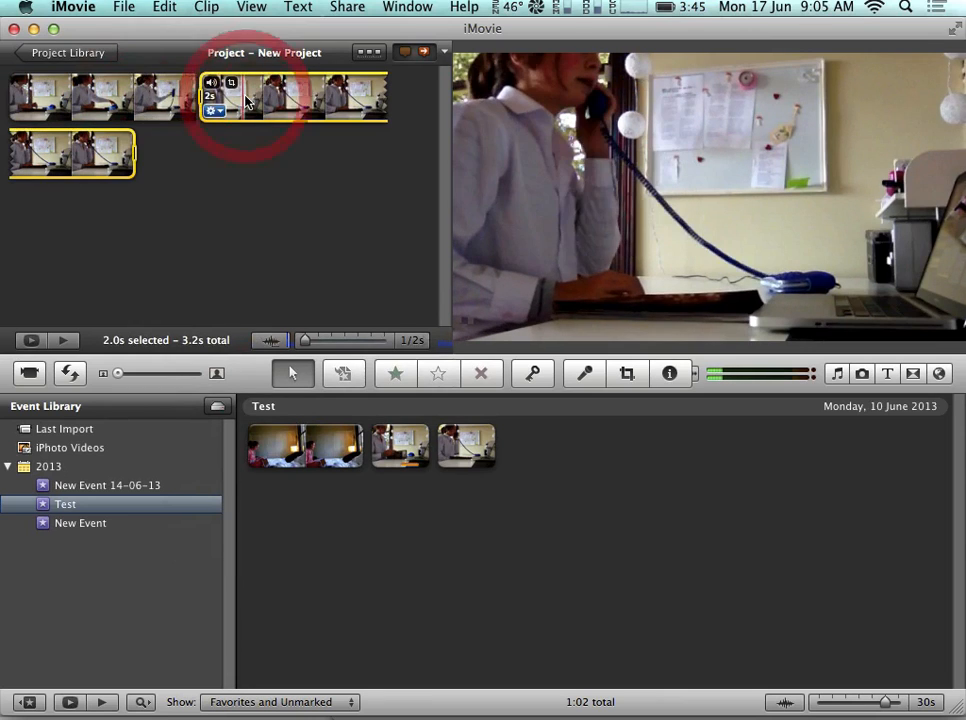
click(155, 90)
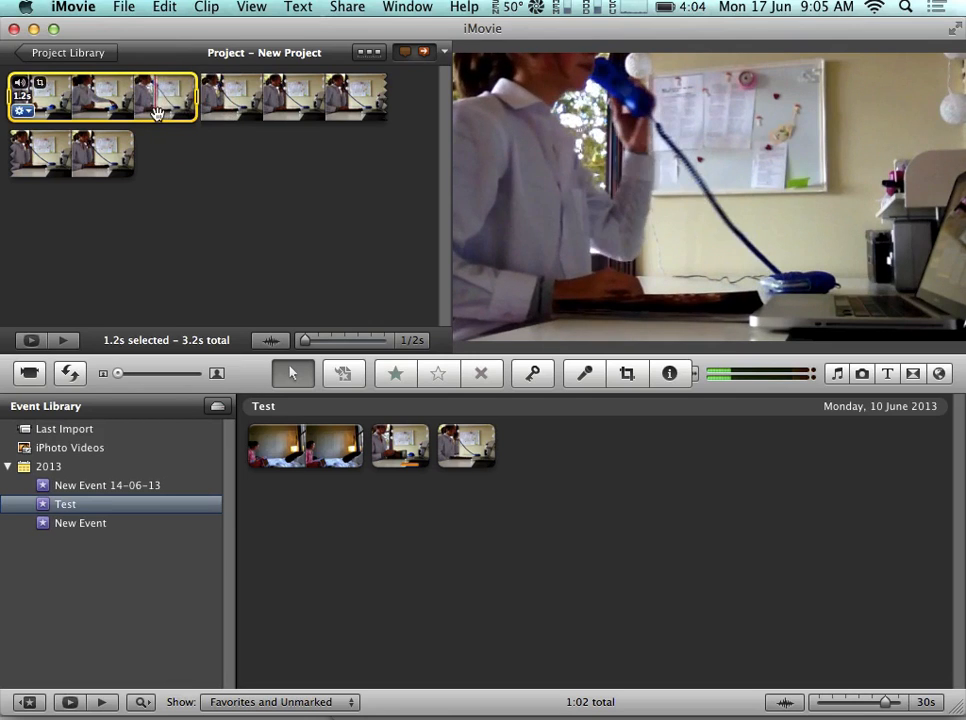
- Trim the start of the second clip part, keeping a selection of about its last 1.7 s
click(259, 101)
drag(202, 100, 252, 100)
right_click(252, 100)
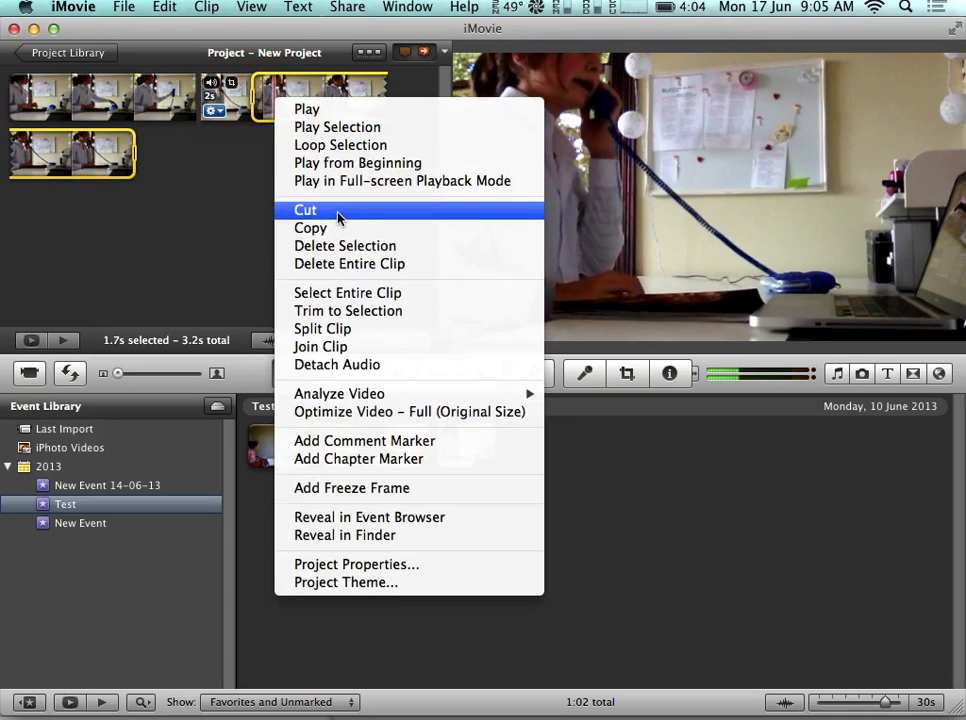
click(372, 314)
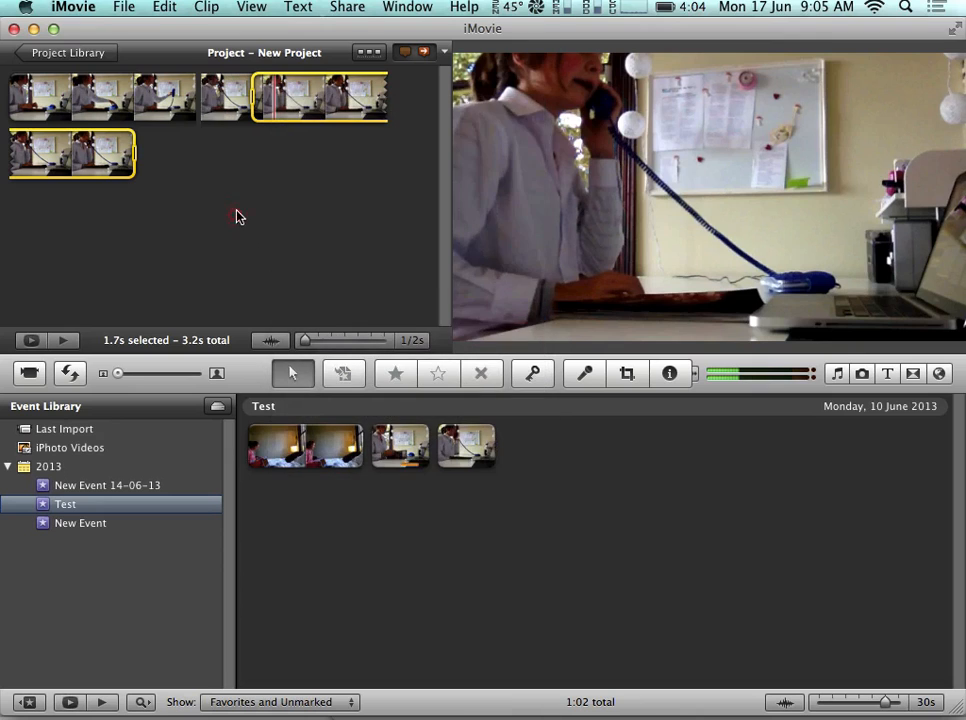
mouse_move(254, 98)
mouse_down()
mouse_move(281, 97)
mouse_move(250, 97)
mouse_up()
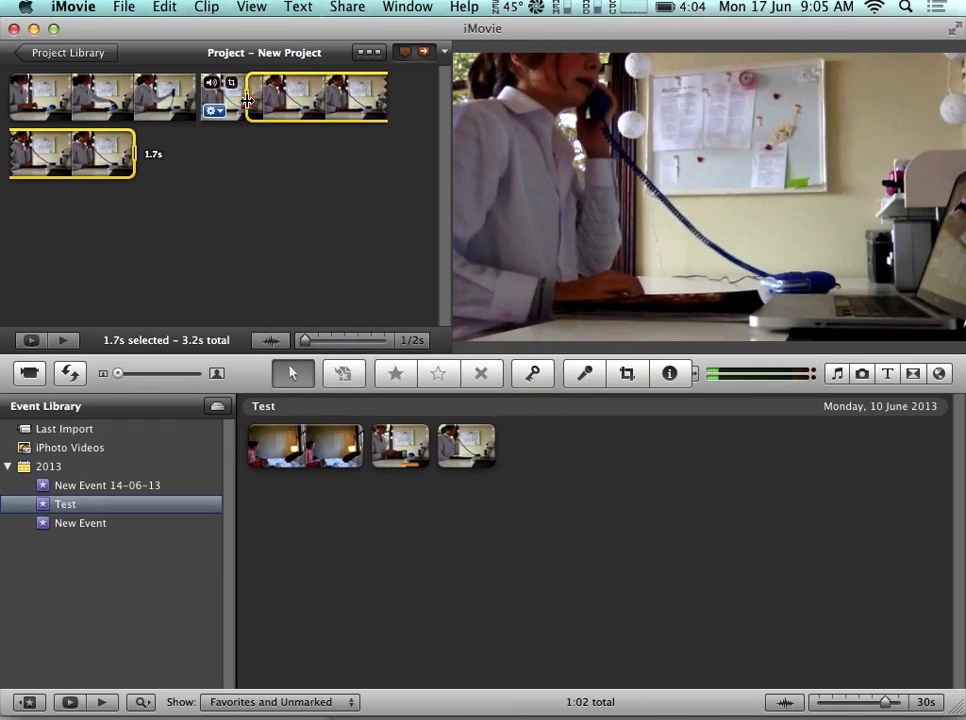
right_click(252, 97)
click(331, 310)
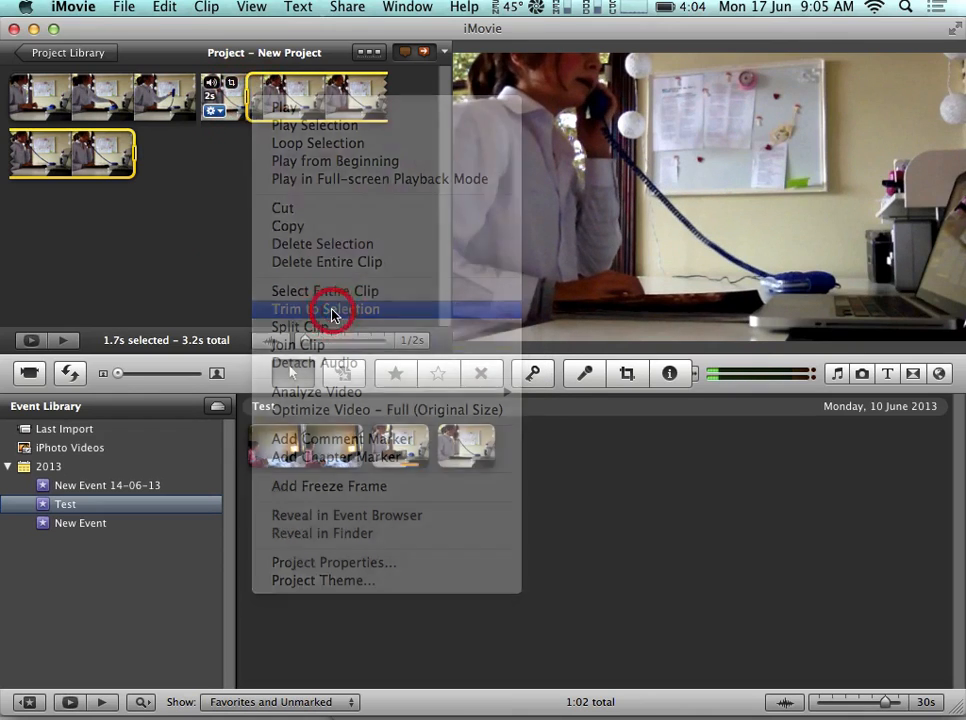
- Trim the end of the first clip part to the playhead, keeping about 0.9 s
click(175, 105)
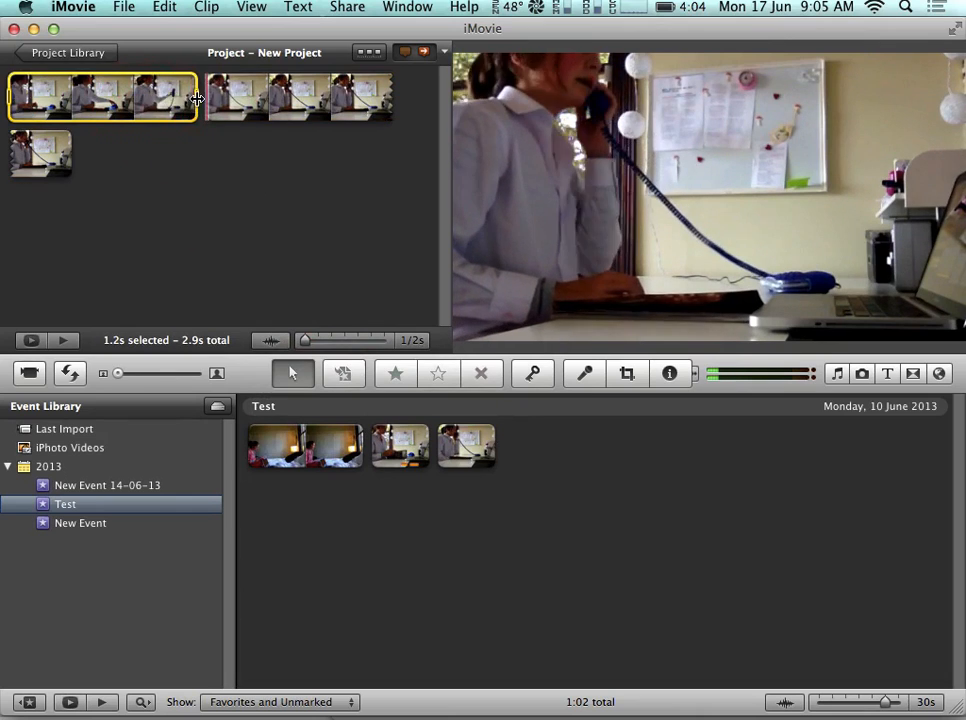
drag(196, 97, 152, 97)
right_click(150, 95)
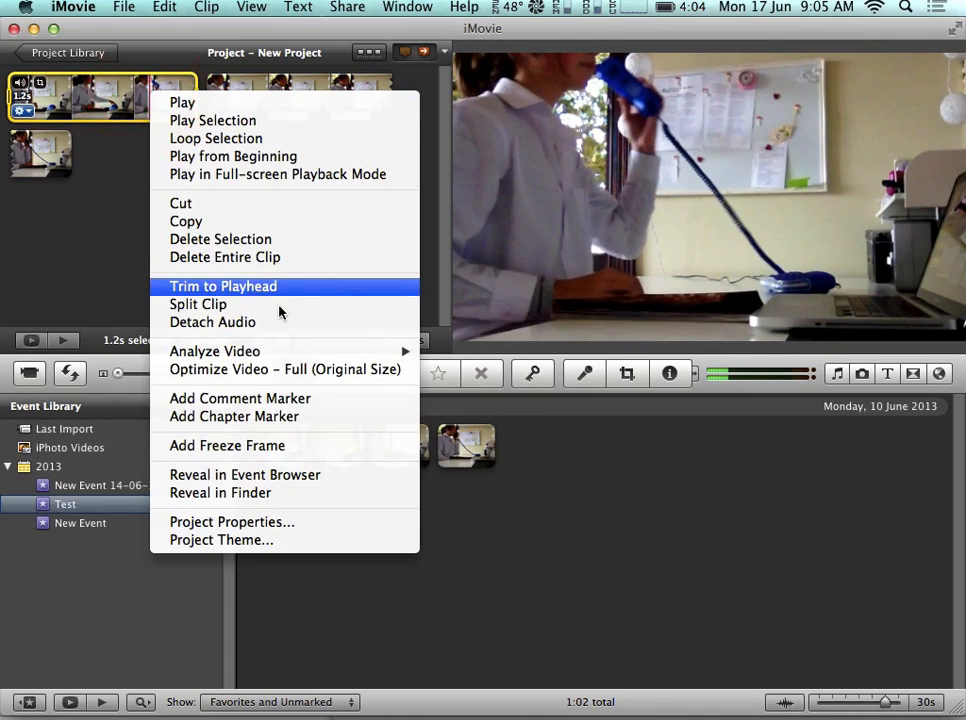
click(280, 288)
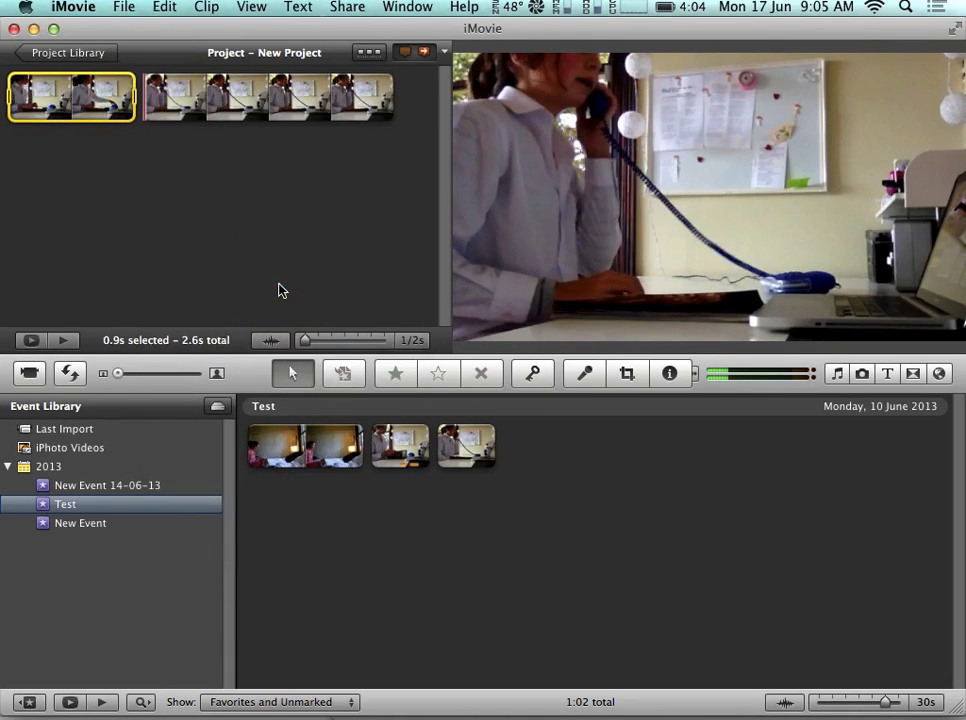
- Insert about the last 16.7 s of the bedroom clip between the two phone clips in the project
click(152, 182)
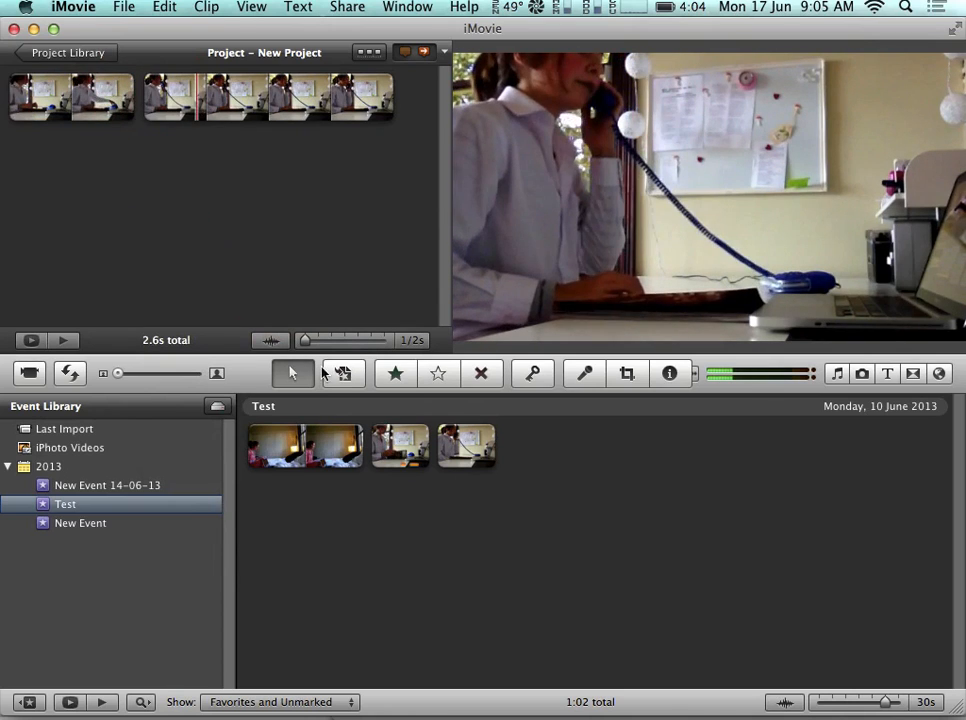
drag(313, 443, 356, 443)
drag(336, 446, 140, 93)
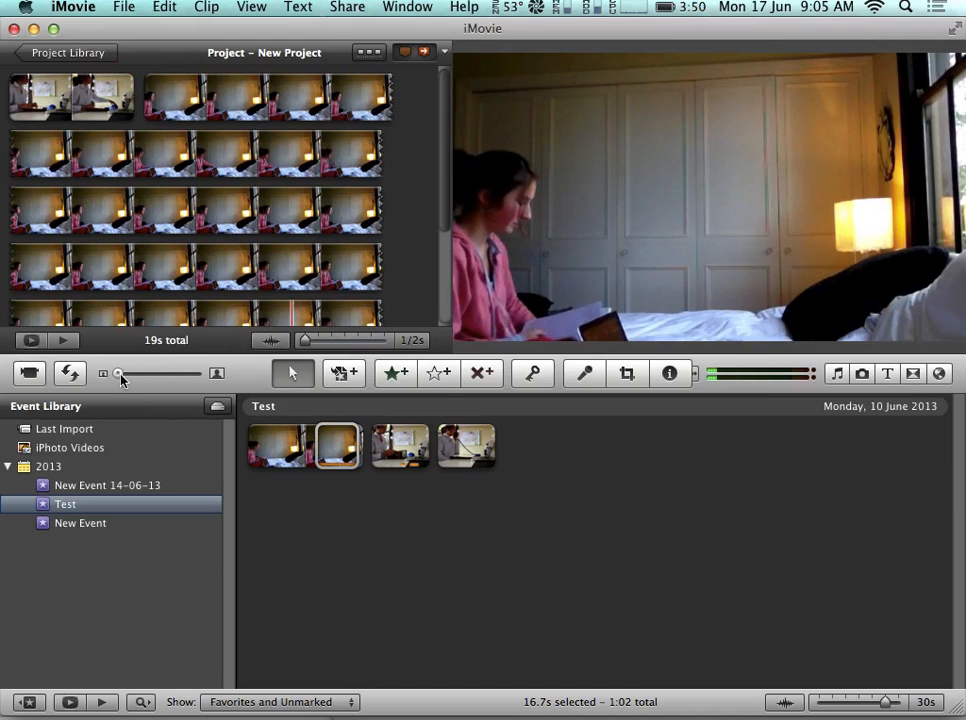
- Compress the project's filmstrips so that each thumbnail represents 5 s
scroll(152, 250, down, 5)
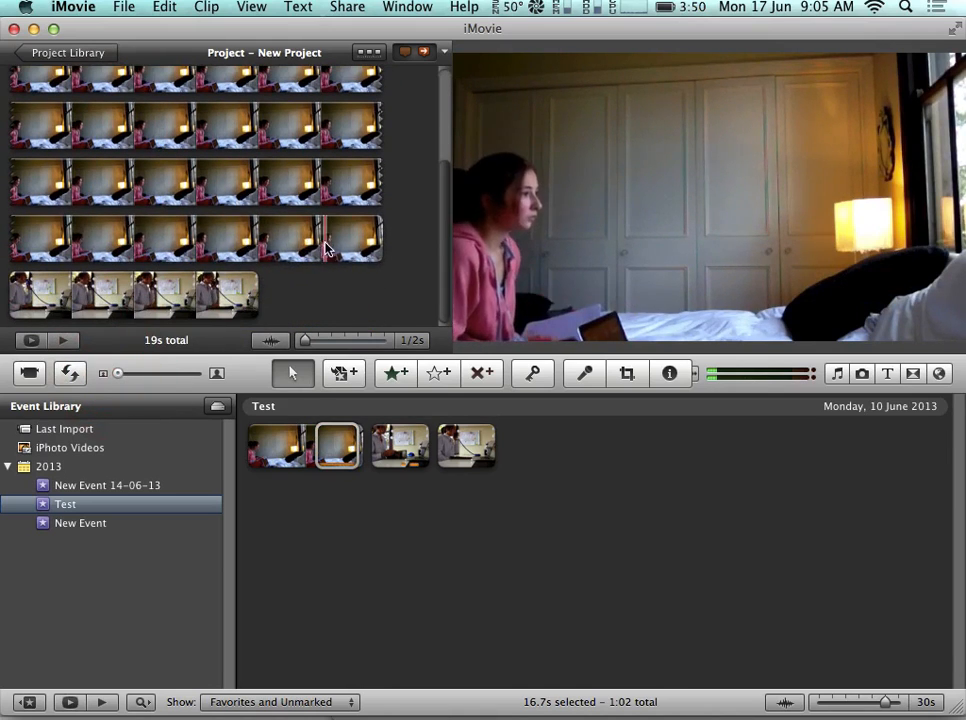
mouse_move(305, 342)
mouse_down()
mouse_move(373, 345)
mouse_move(287, 344)
mouse_up()
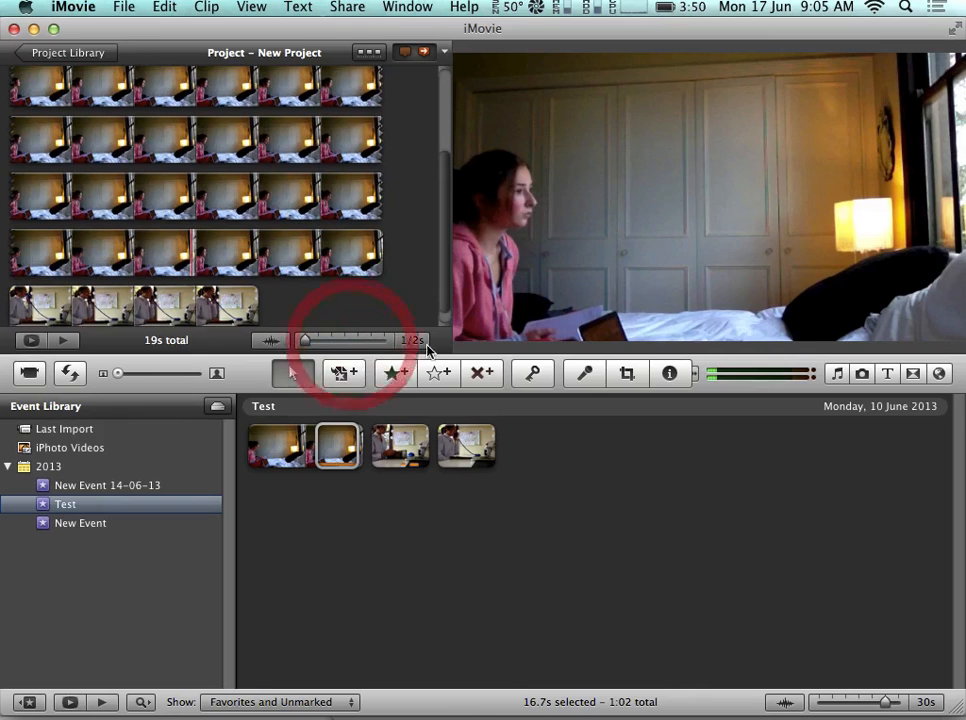
drag(305, 342, 347, 345)
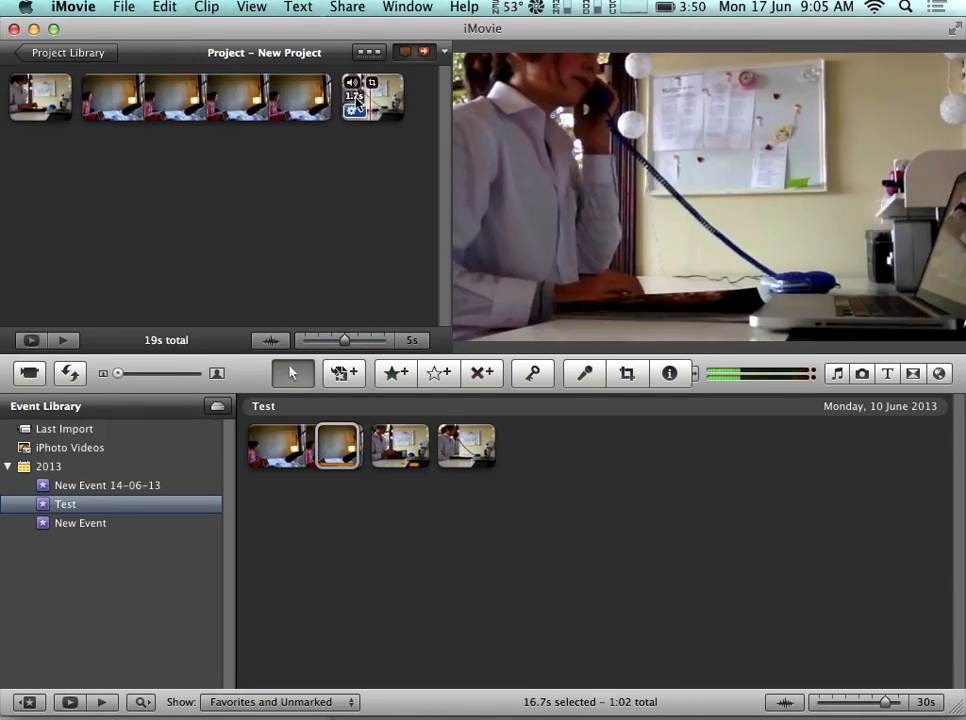
- Append the later part of the second event clip and the whole third event clip to the end of the project
click(397, 453)
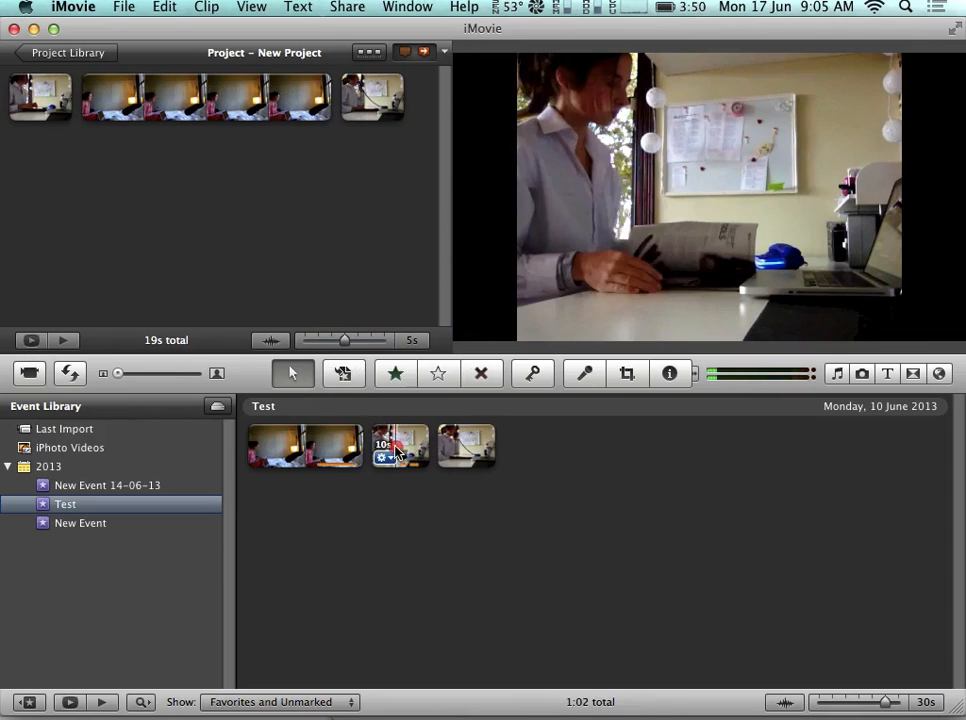
drag(419, 448, 416, 146)
click(482, 443)
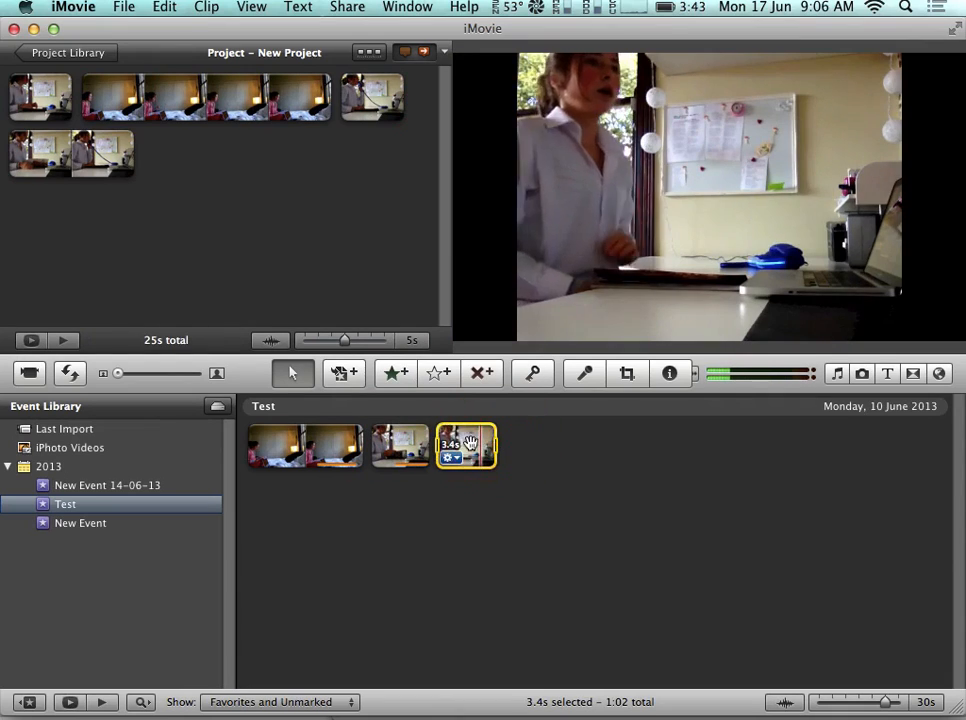
drag(470, 443, 209, 158)
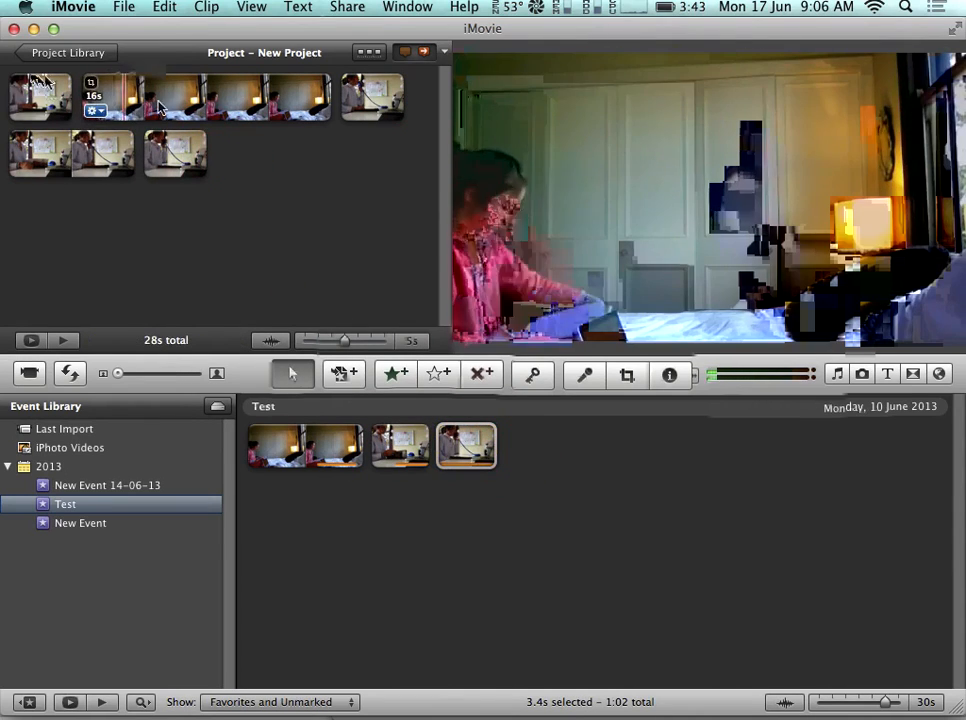
click(192, 156)
drag(192, 156, 287, 171)
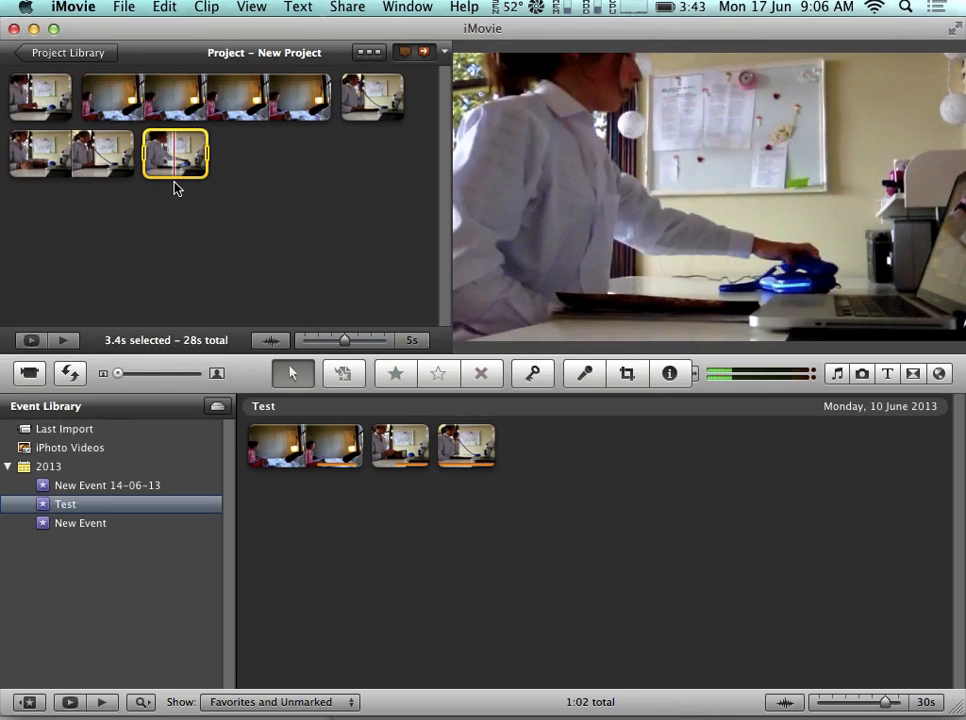
click(131, 107)
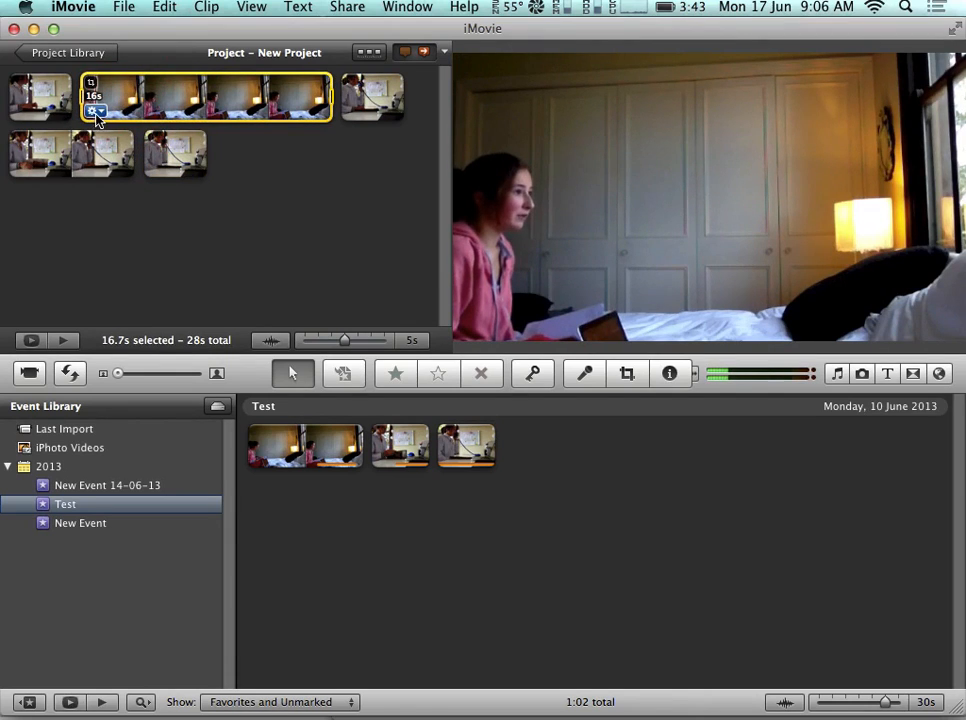
click(95, 112)
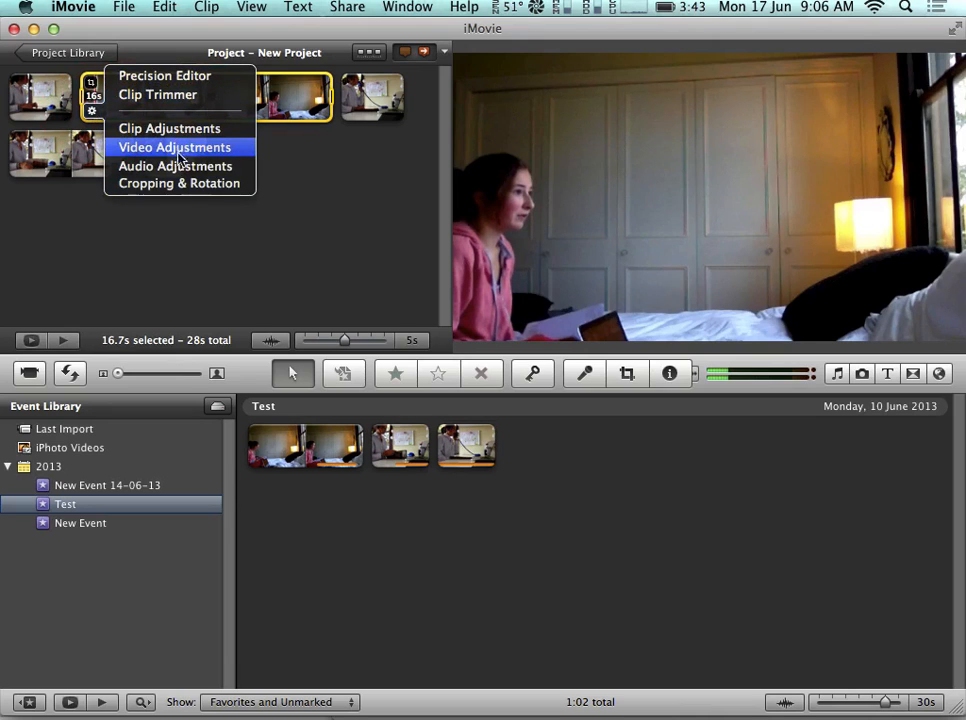
click(377, 196)
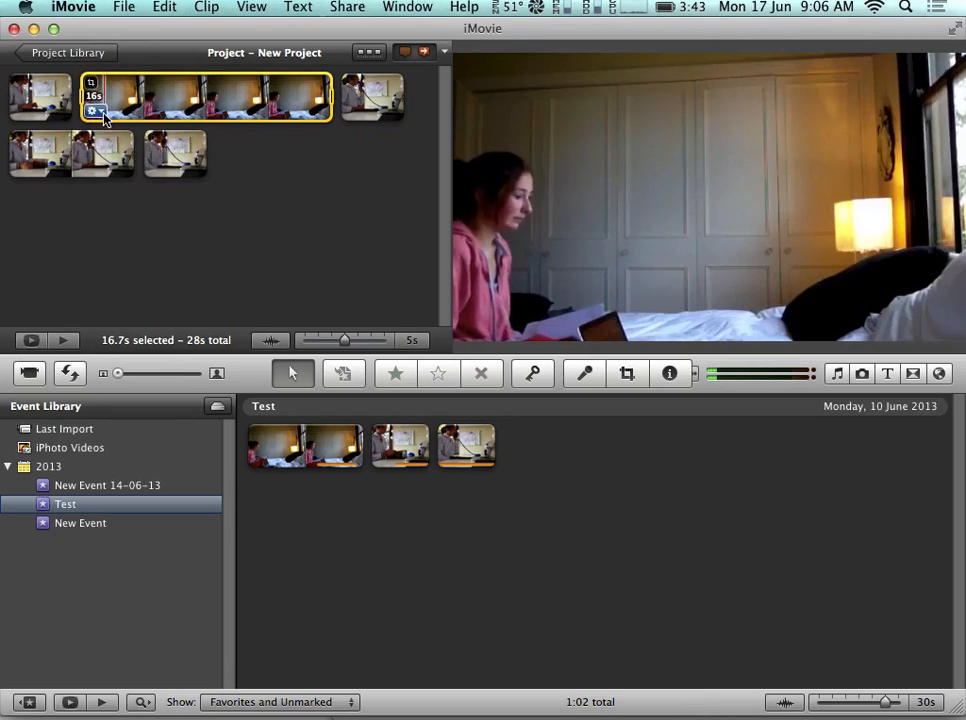
- Inspect the cut before the bedroom clip in the Precision Editor, and close the editor
click(96, 110)
click(160, 93)
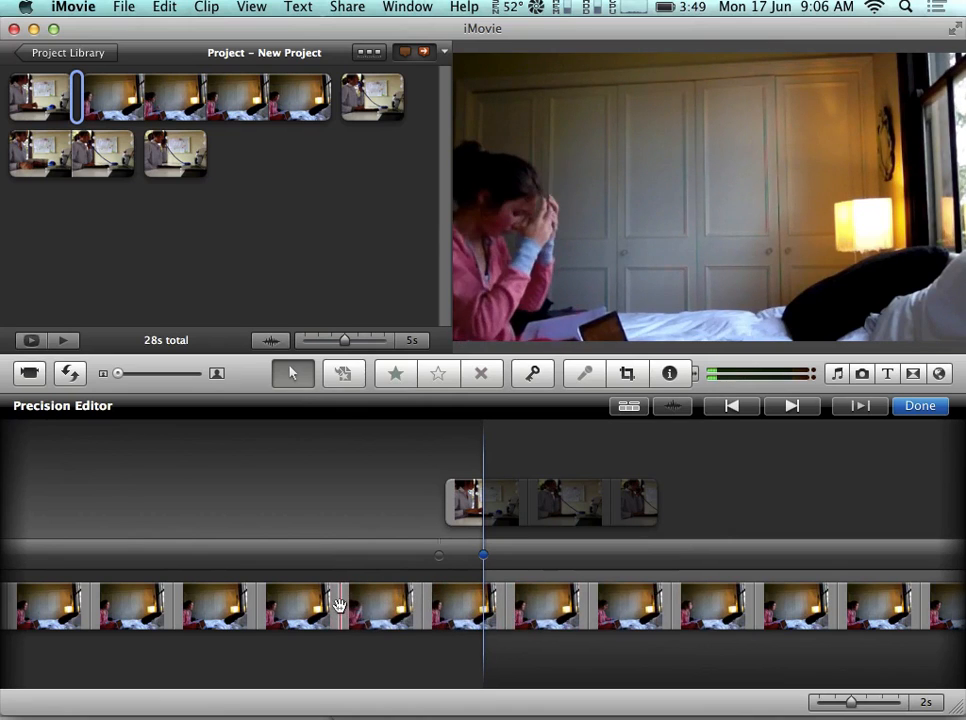
key(grave)
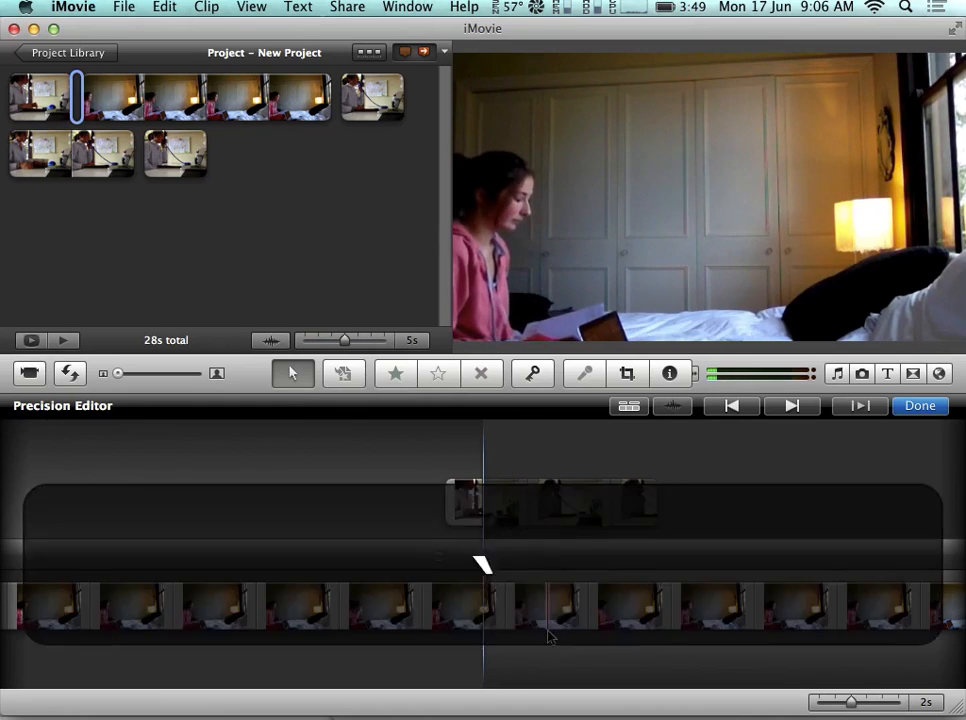
key(Escape)
- Open the bedroom clip's cropping controls and compare the Fit framing with the Crop framing
click(112, 100)
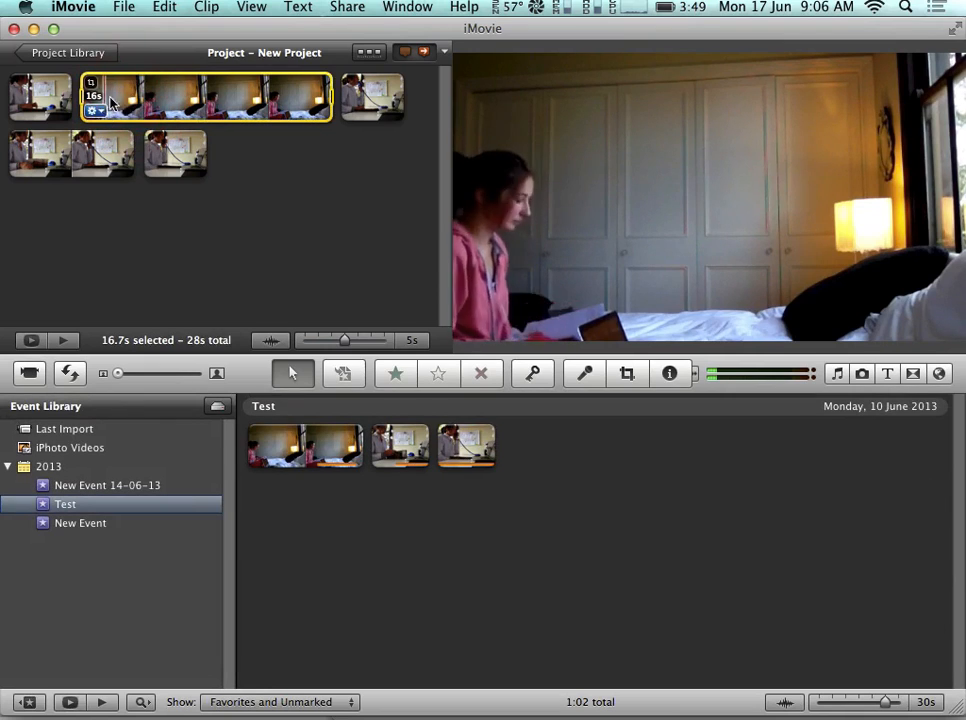
key(c)
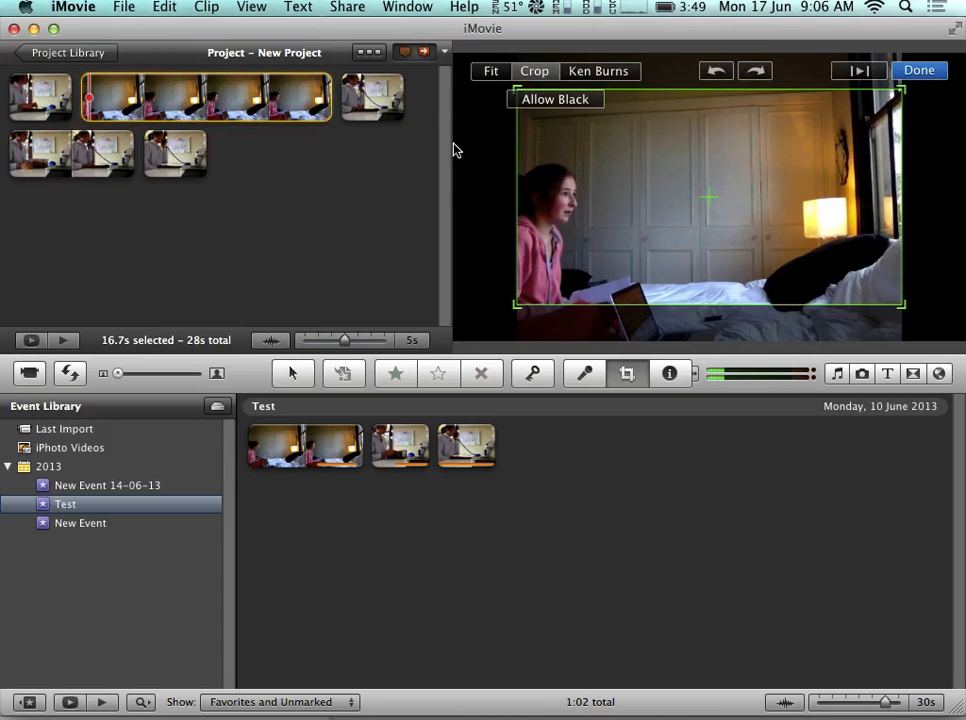
click(483, 74)
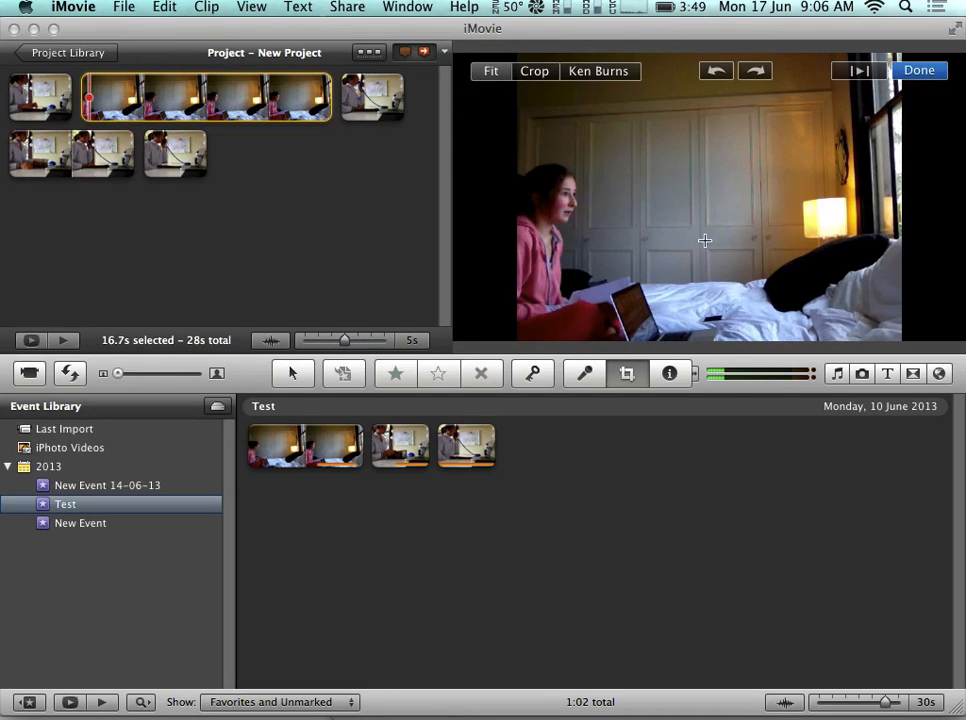
click(534, 74)
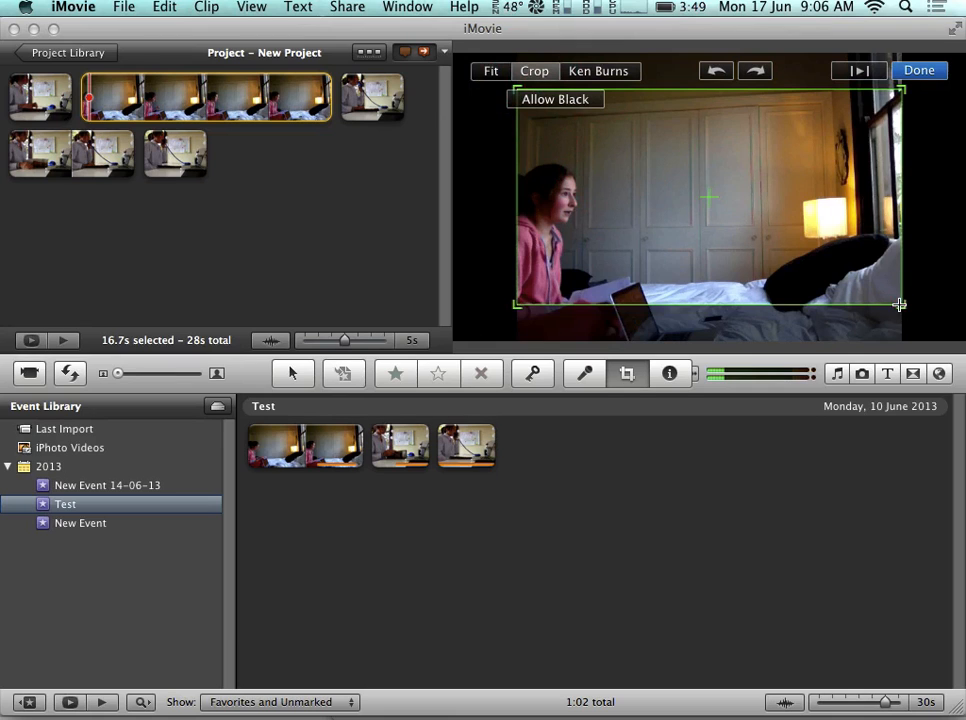
- Crop the bedroom clip more tightly around the girl, keeping the frame against the picture's edge beside her, and apply the crop
drag(899, 305, 868, 327)
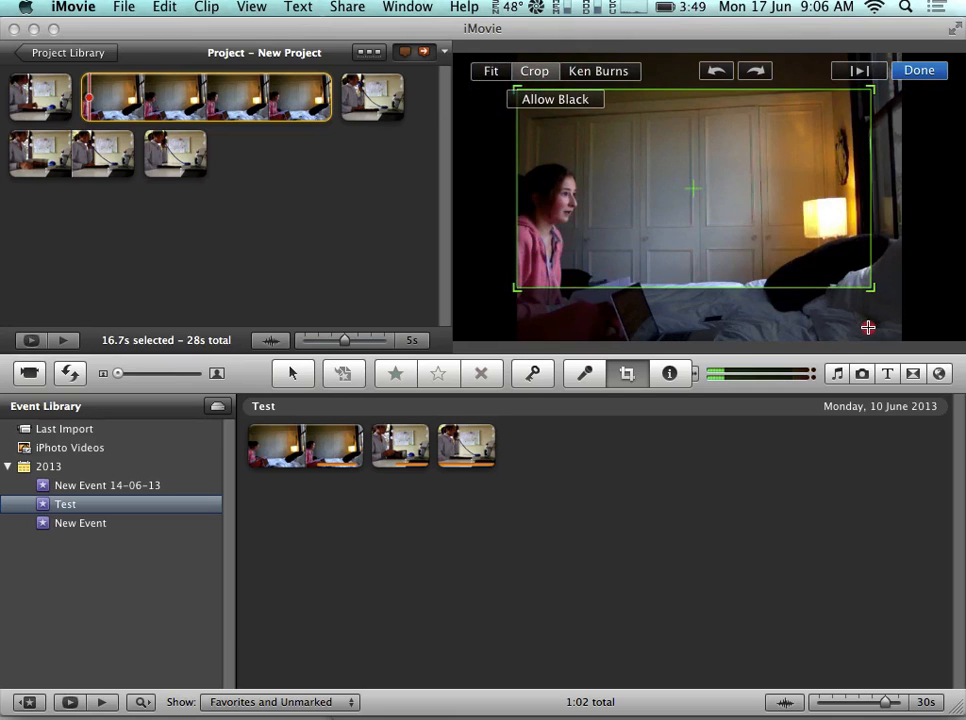
drag(708, 192, 727, 237)
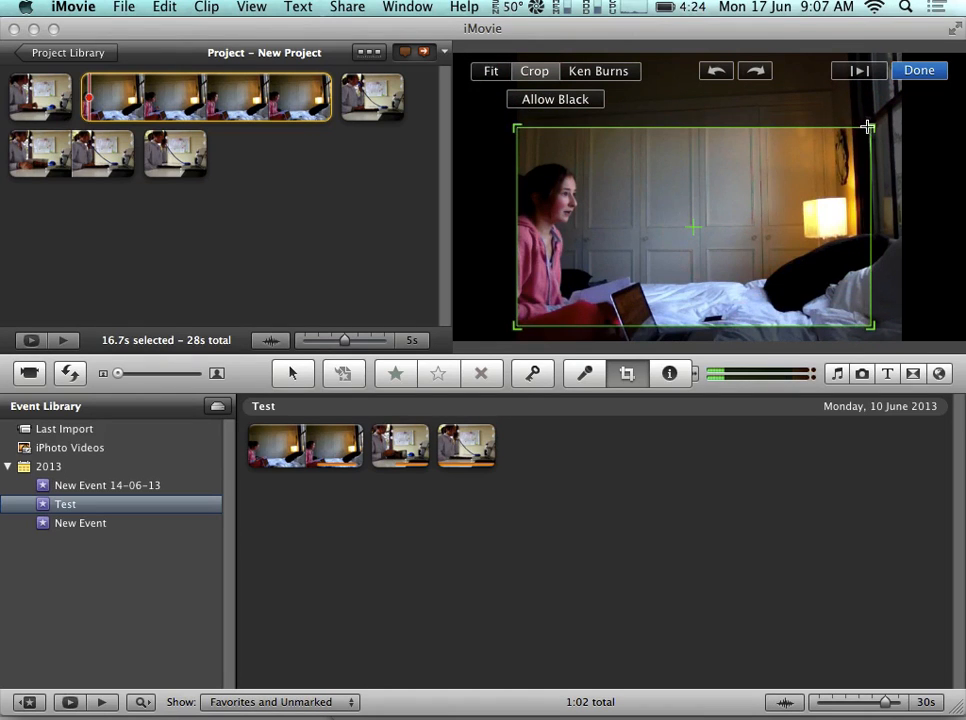
drag(869, 123, 800, 166)
drag(744, 252, 733, 231)
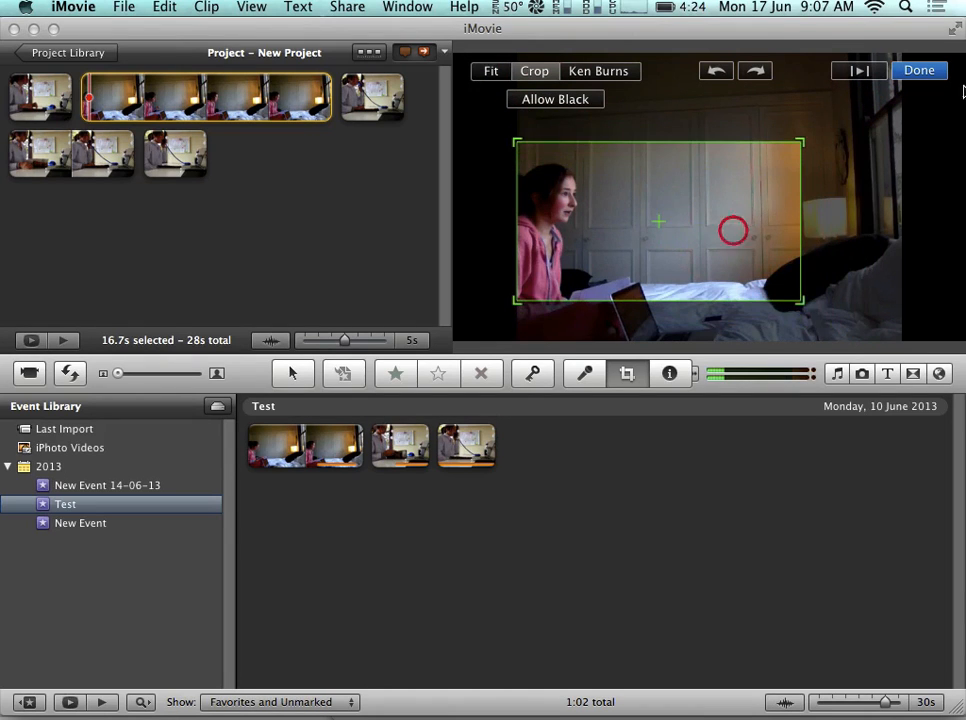
click(919, 70)
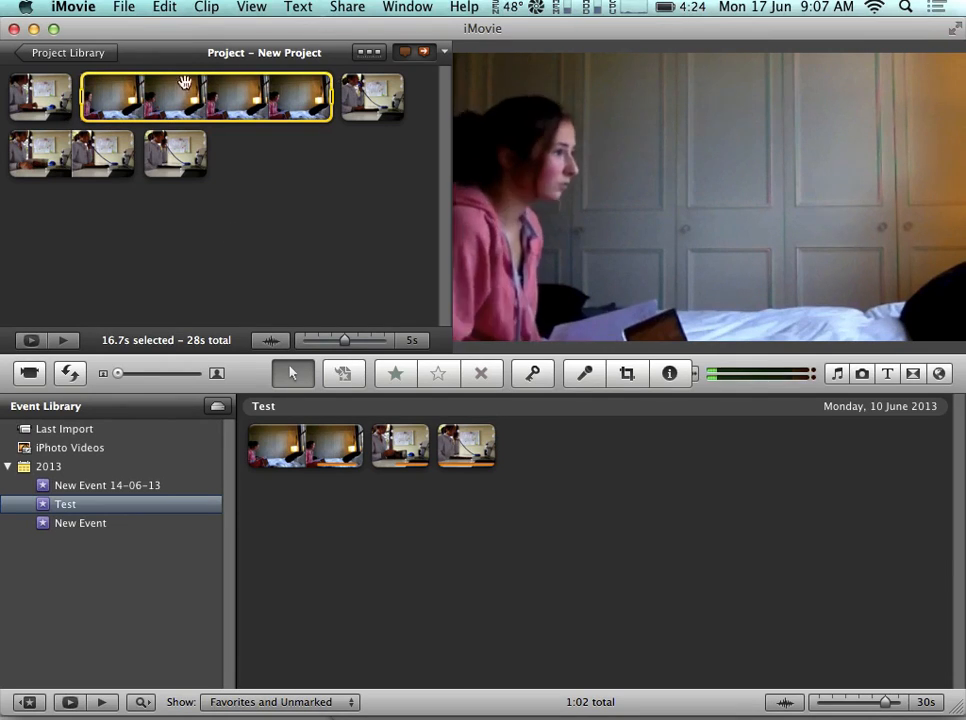
- Give the bedroom clip a Ken Burns movement and shift its start frame towards the middle of the picture
click(90, 88)
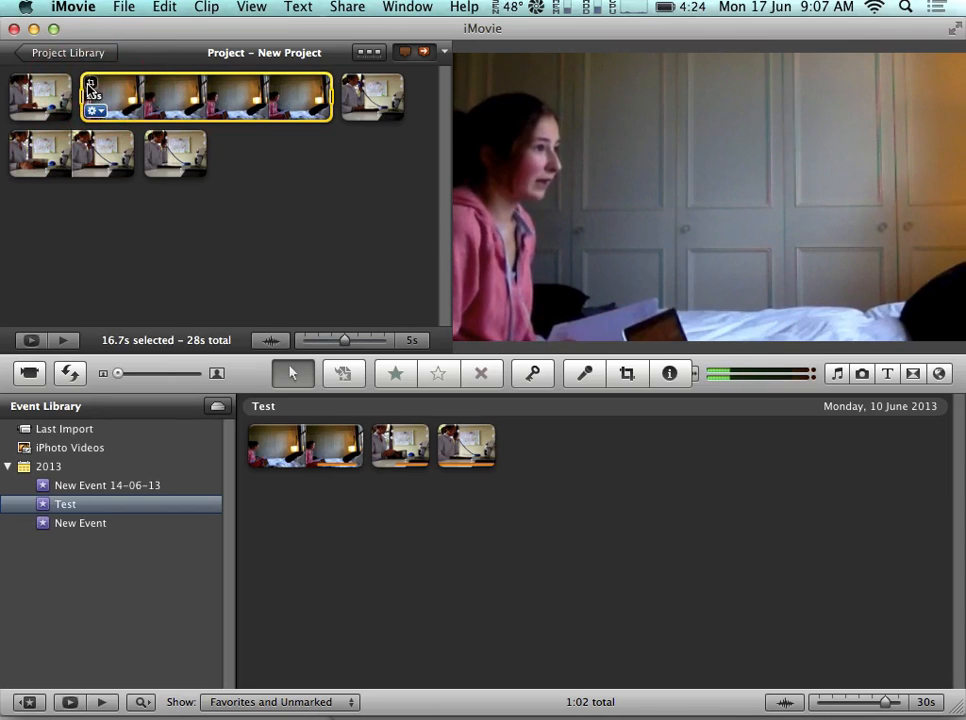
click(90, 85)
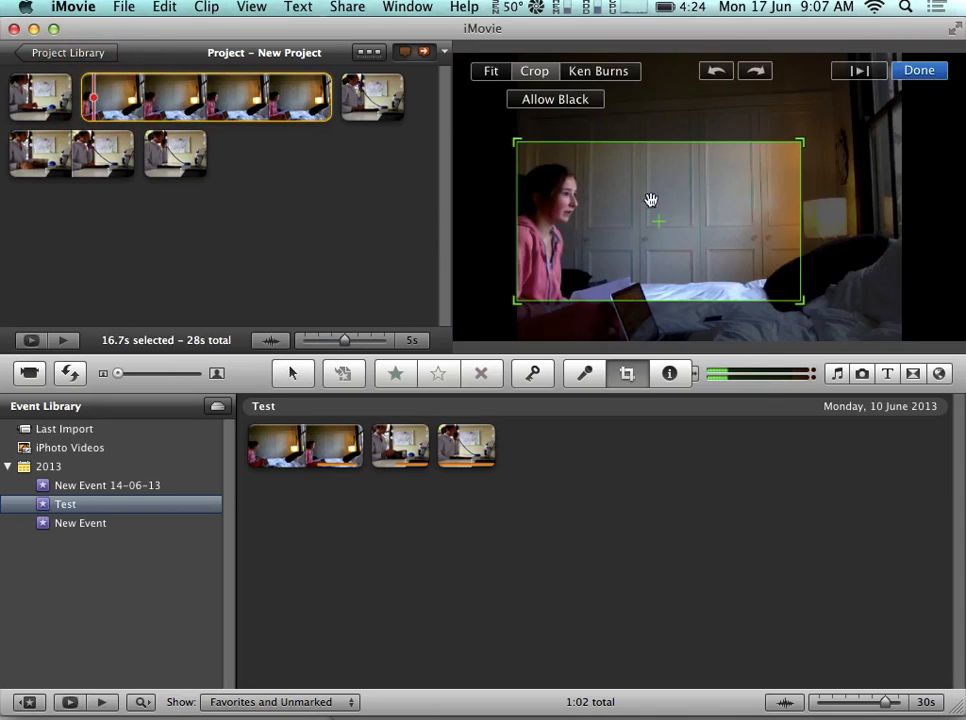
click(630, 226)
click(597, 72)
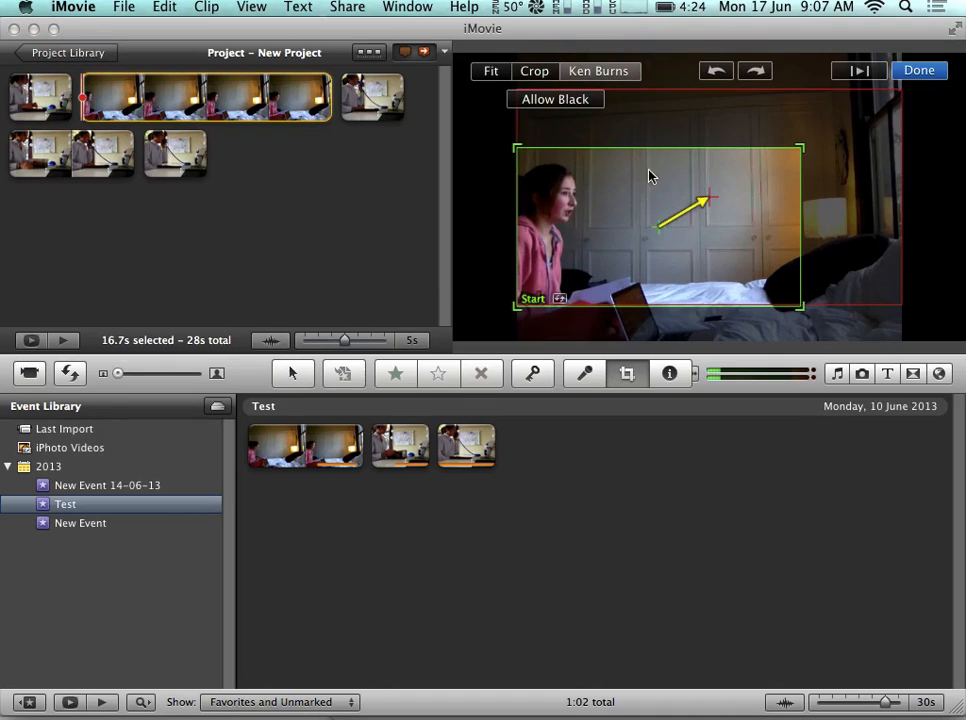
drag(657, 231, 712, 193)
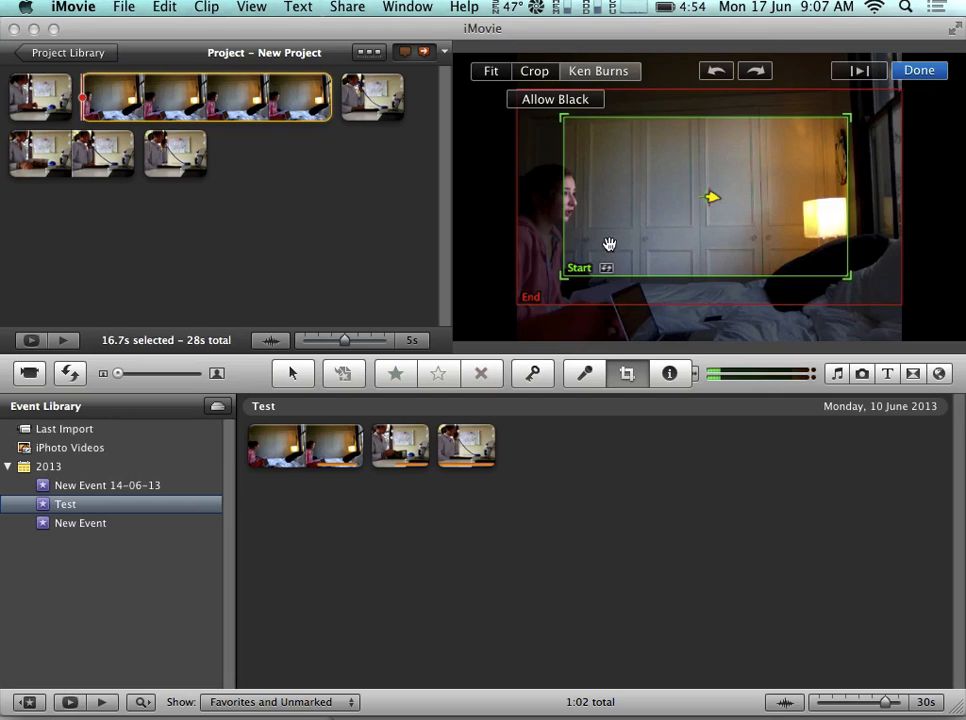
- Shrink the Ken Burns end frame to about half the picture's width and place it around the girl's head
click(587, 304)
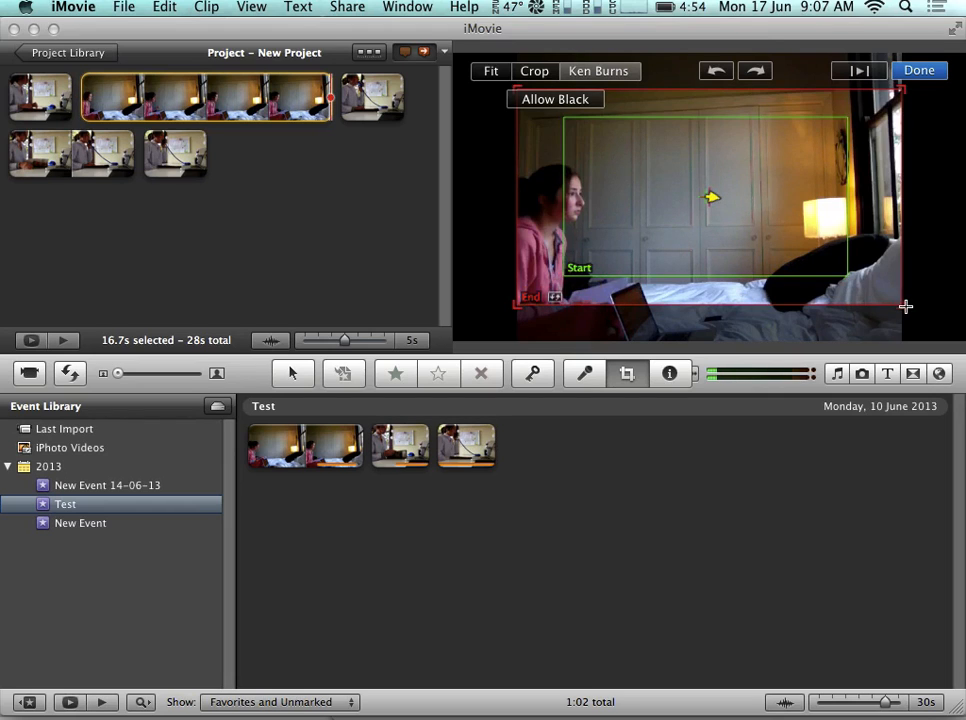
drag(904, 305, 710, 197)
drag(603, 169, 598, 212)
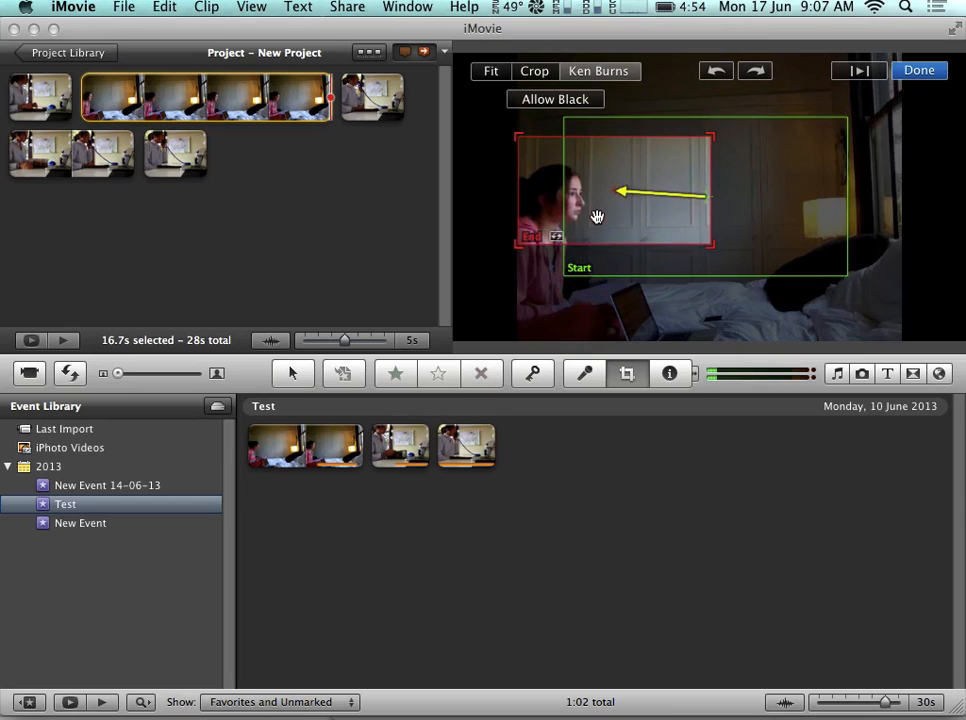
- Enlarge the Ken Burns start frame to the full picture width, place it near the picture's lower edge, and apply the movement
click(825, 246)
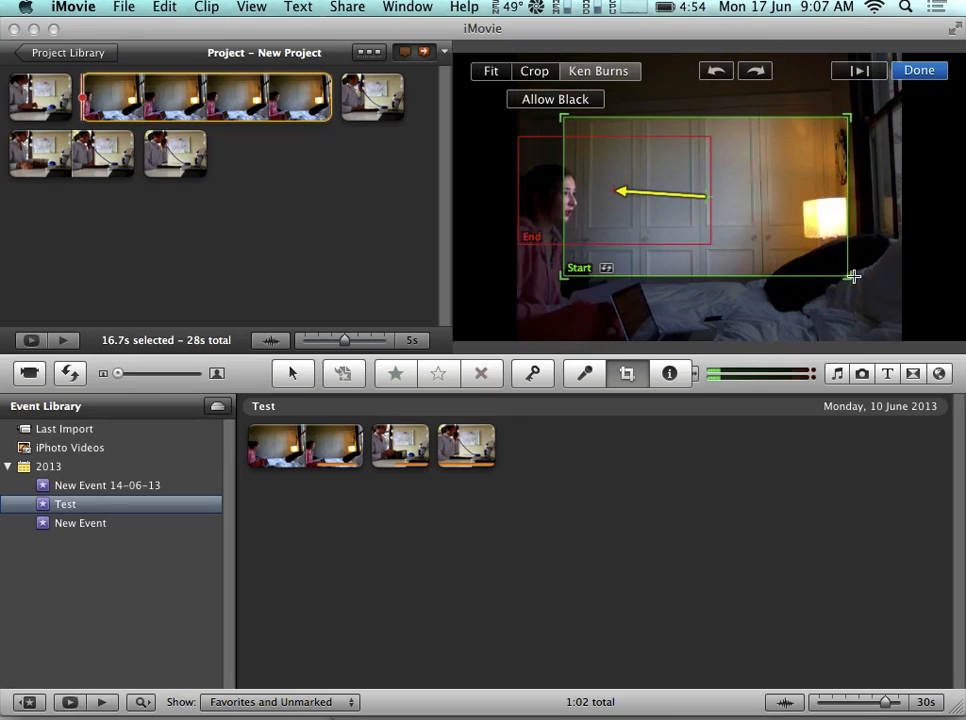
drag(853, 276, 922, 352)
drag(553, 305, 490, 352)
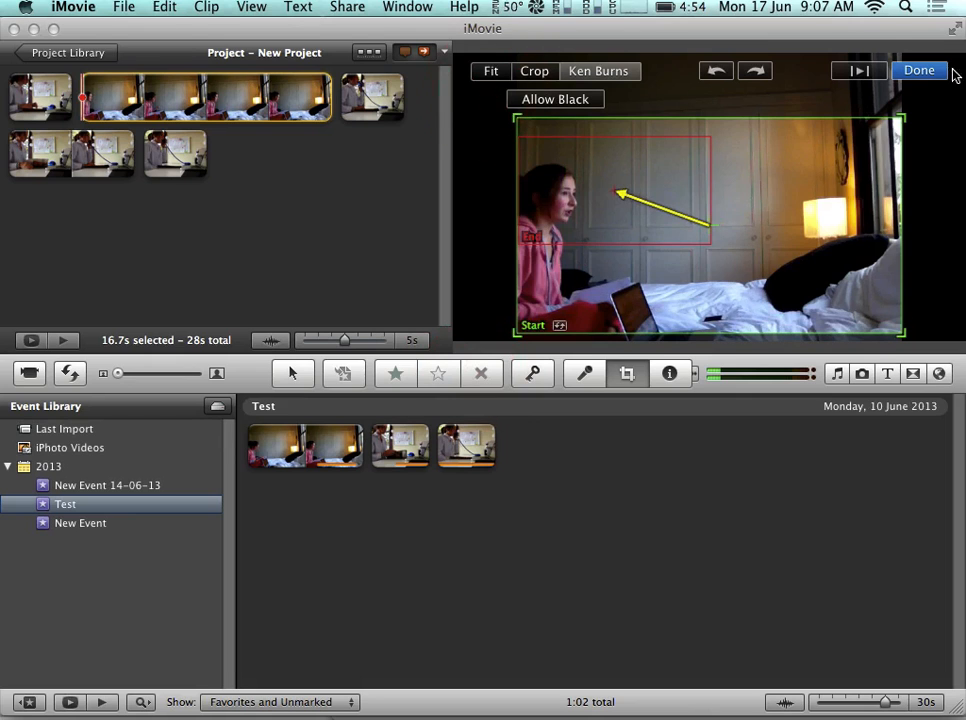
click(919, 70)
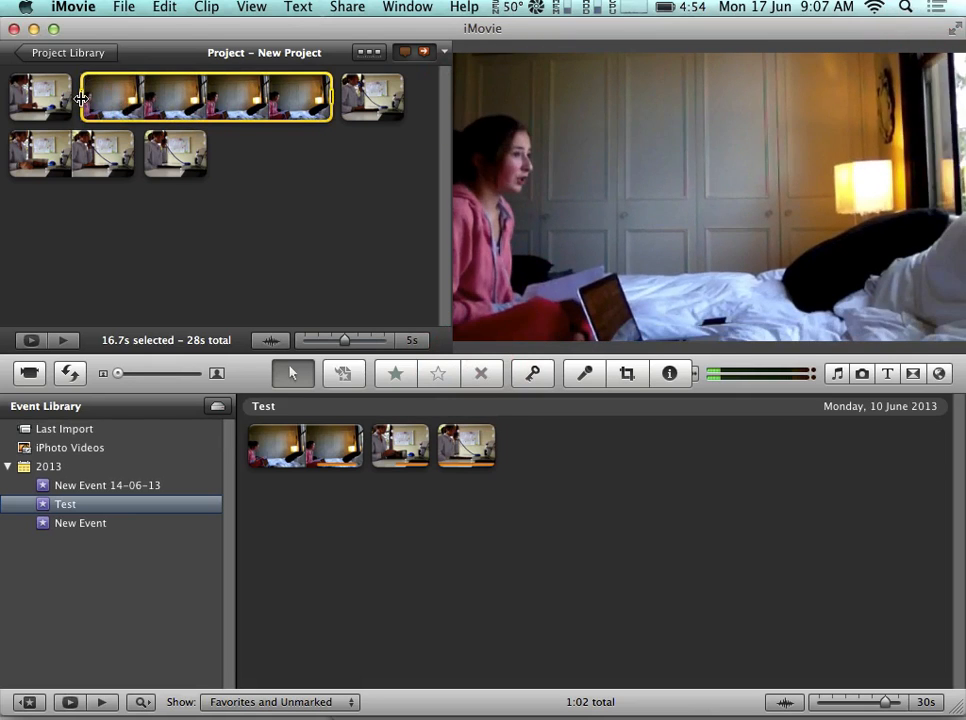
- Play back the bedroom clip to check the Ken Burns movement
key(space)
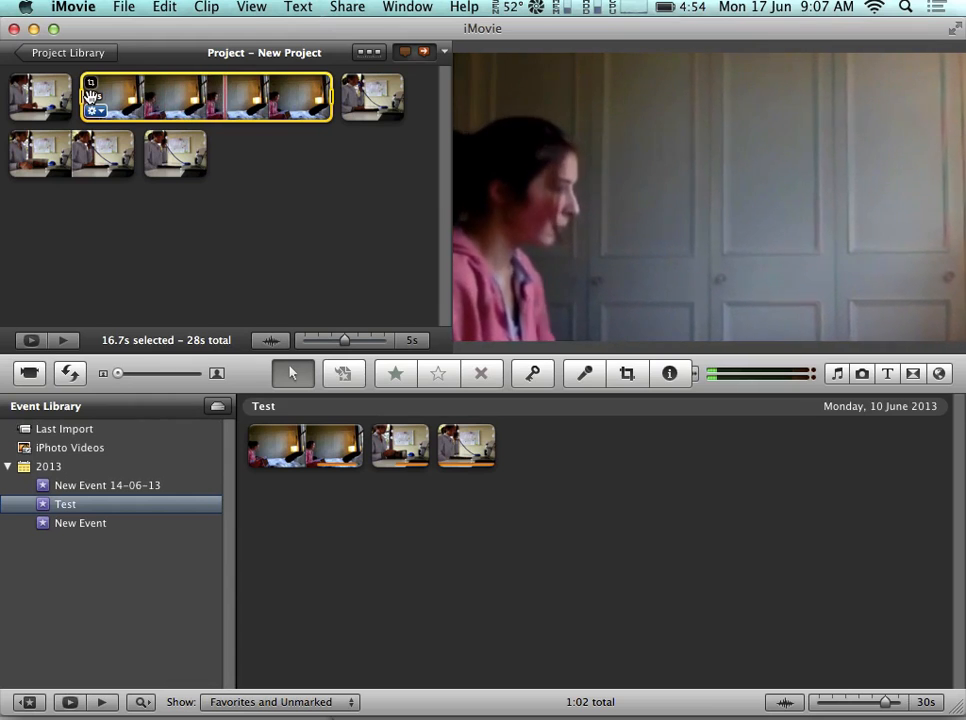
key(b)
key(space)
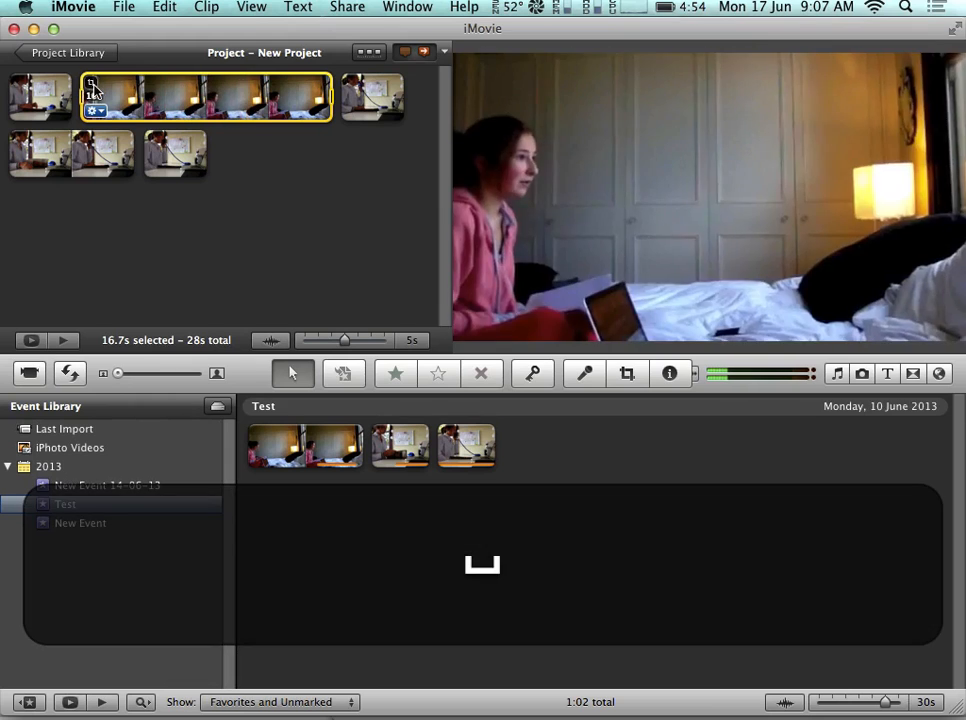
- Examine the start and end frames of the bedroom clip's Ken Burns movement
click(92, 90)
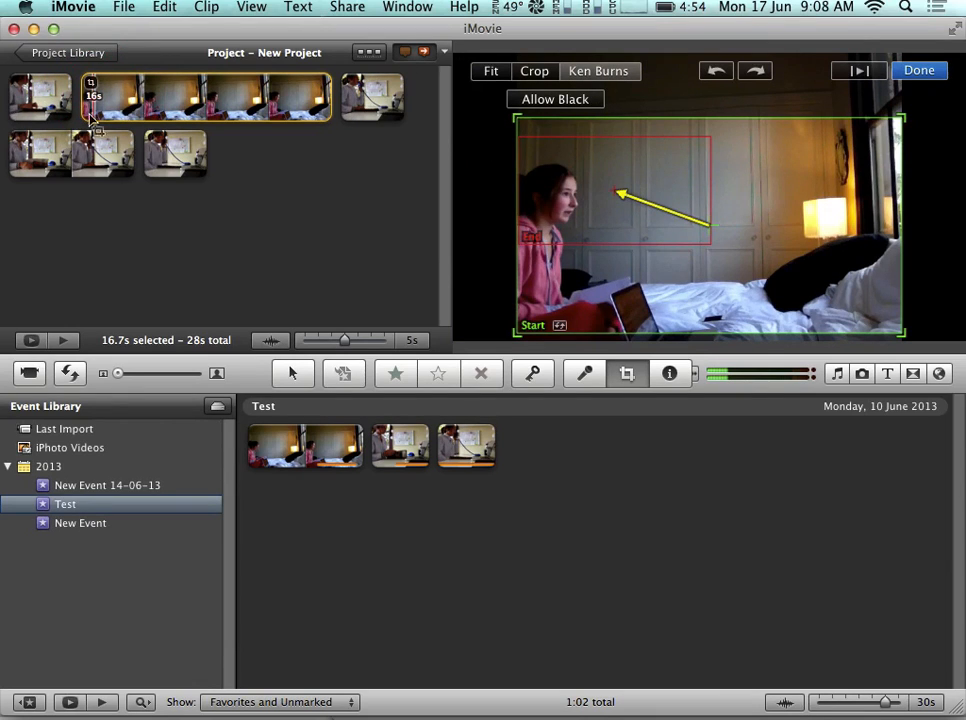
click(210, 110)
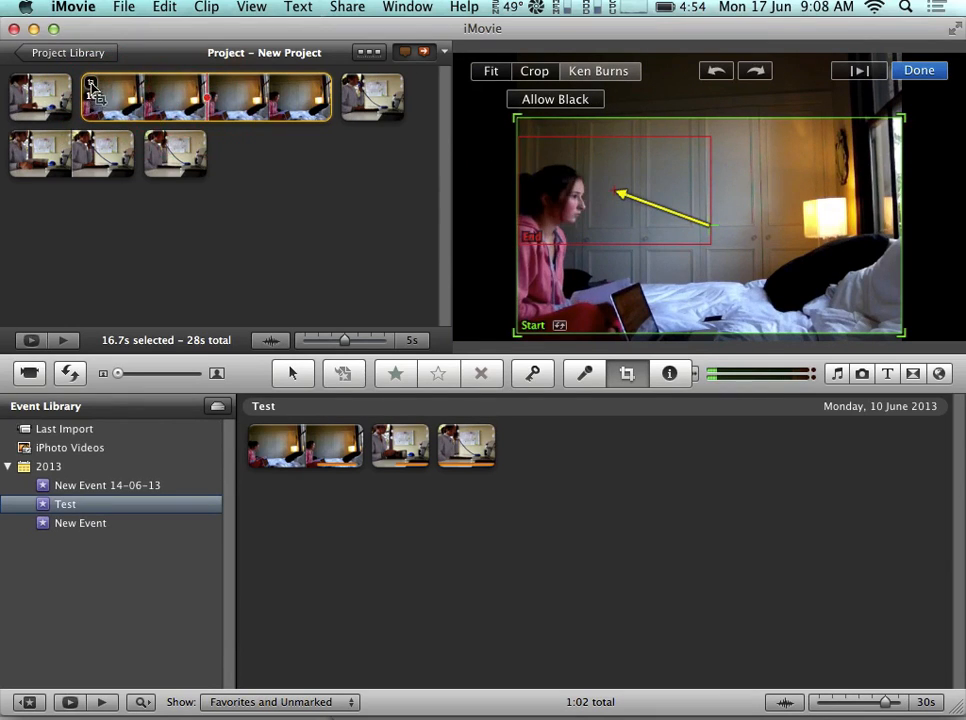
- Adjust the bedroom clip's picture to red gain 104%, green gain 94%, blue gain 96%, brightness -6% and exposure 248%
click(92, 110)
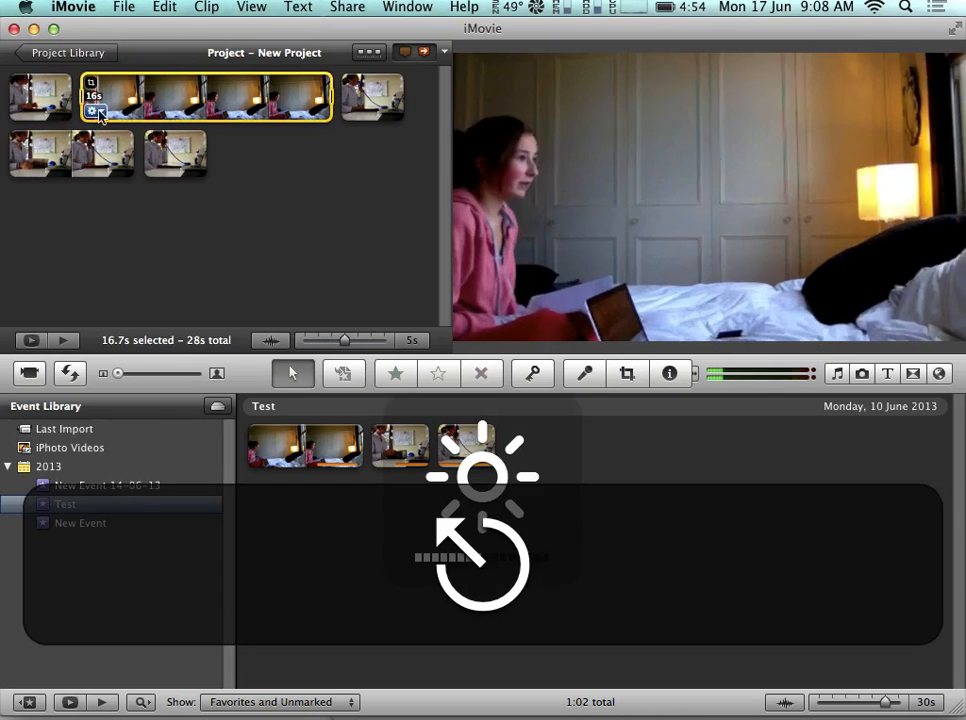
click(201, 146)
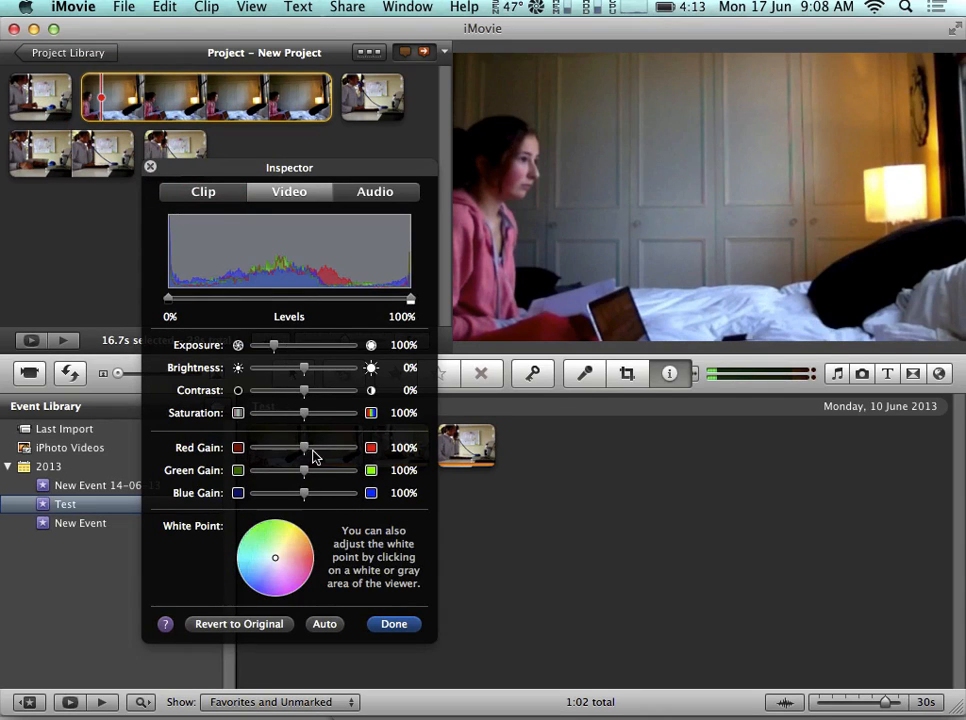
drag(306, 453, 316, 491)
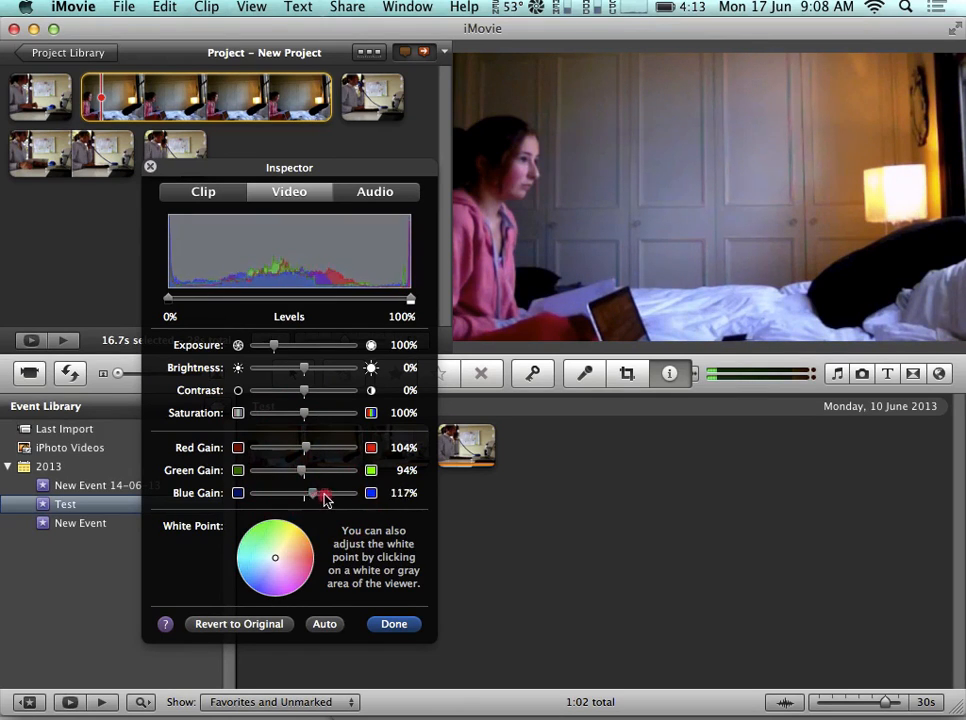
drag(322, 503, 302, 496)
mouse_move(306, 369)
mouse_down()
mouse_move(347, 375)
mouse_move(250, 371)
mouse_move(301, 369)
mouse_move(276, 341)
mouse_move(334, 346)
mouse_move(267, 348)
mouse_move(385, 355)
mouse_move(330, 356)
mouse_move(315, 385)
mouse_up()
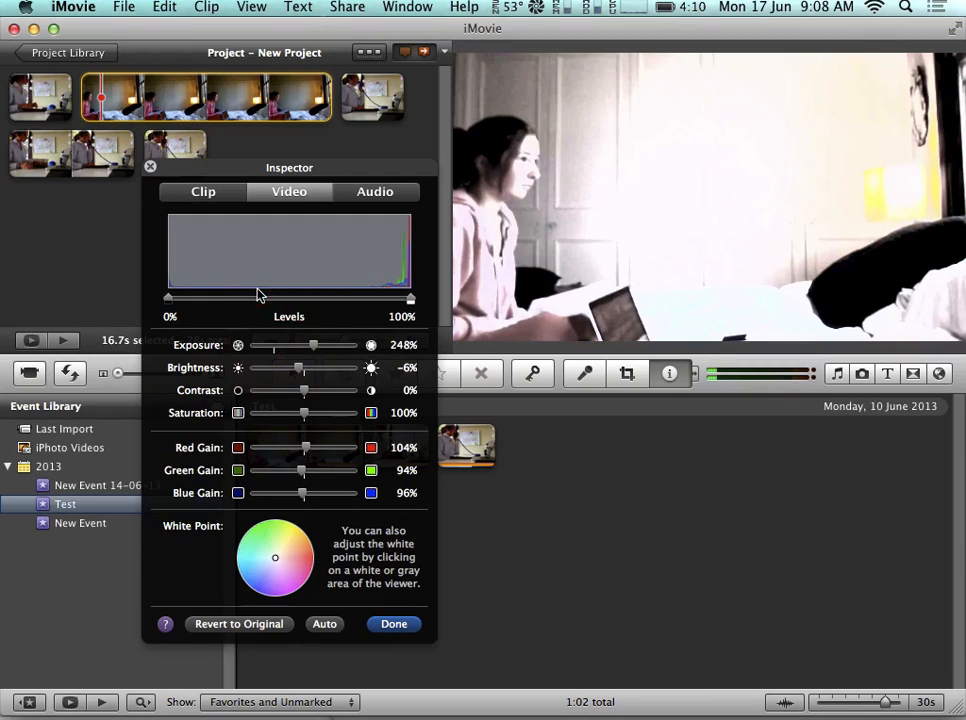
- Raise the bedroom clip's audio volume to 133%
click(358, 196)
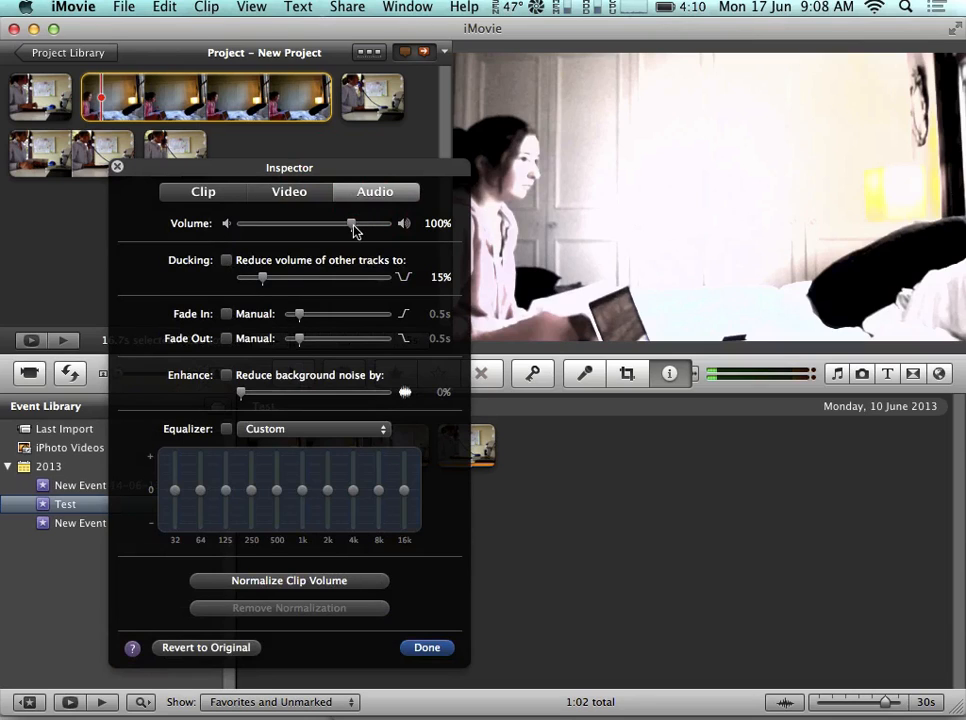
mouse_move(354, 227)
mouse_down()
mouse_move(257, 224)
mouse_move(358, 224)
mouse_up()
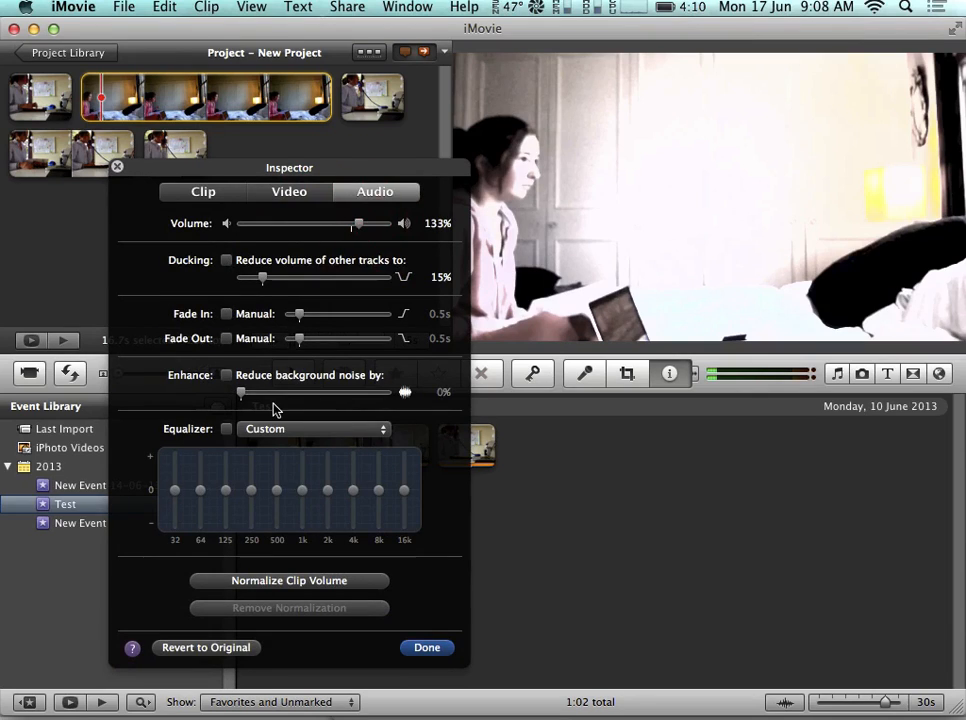
- Convert the entire bedroom clip for speed changes, try a speed of 12.5%, and settle on 400%
click(205, 193)
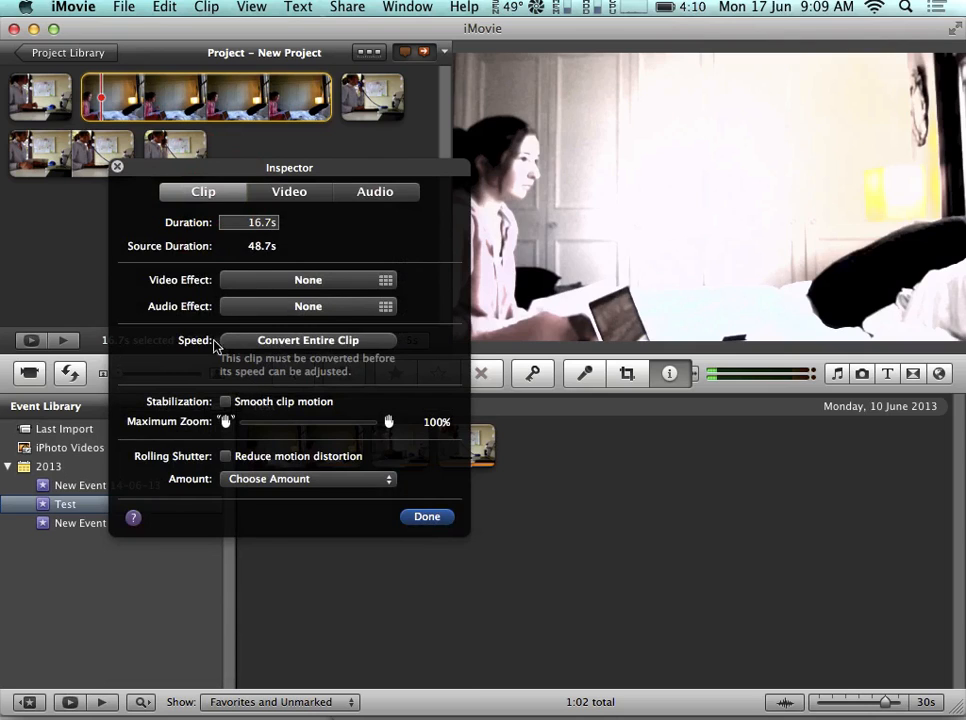
click(313, 340)
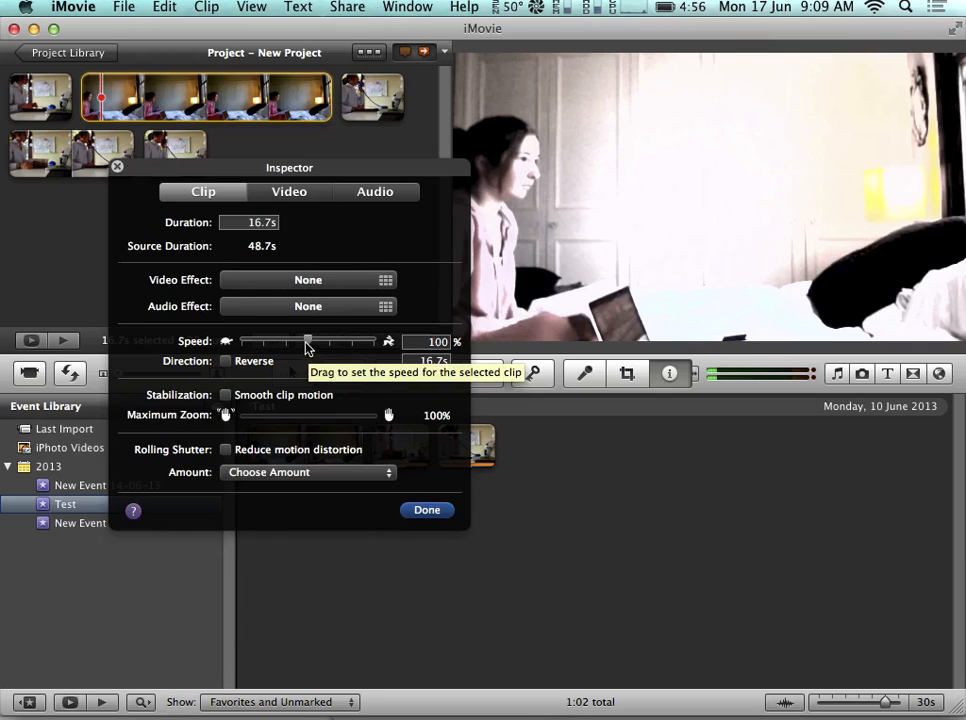
drag(308, 343, 348, 340)
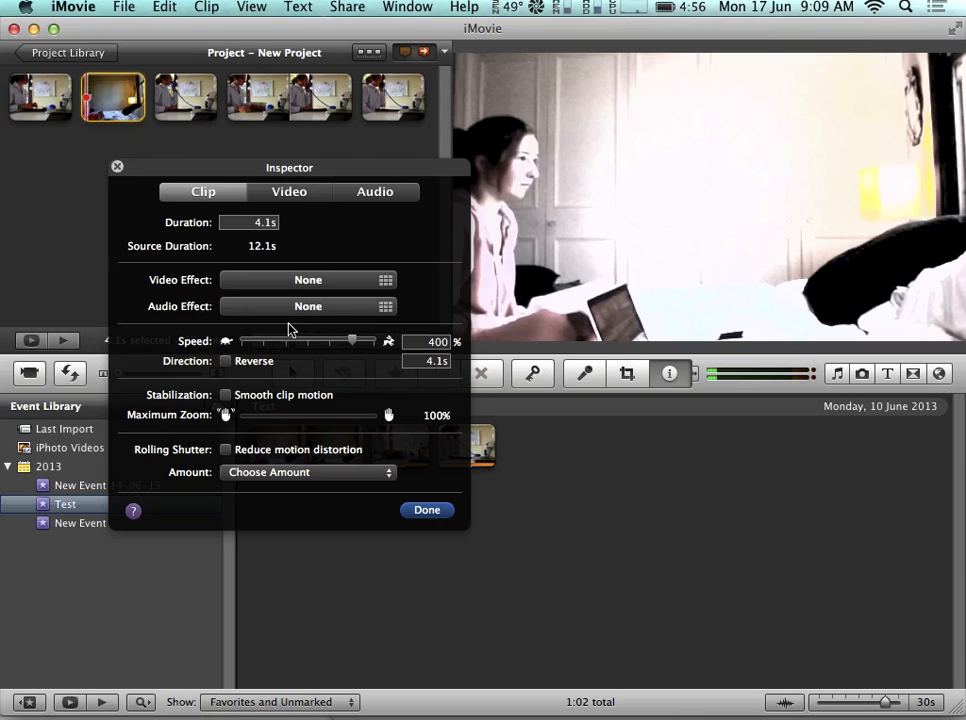
drag(356, 341, 204, 345)
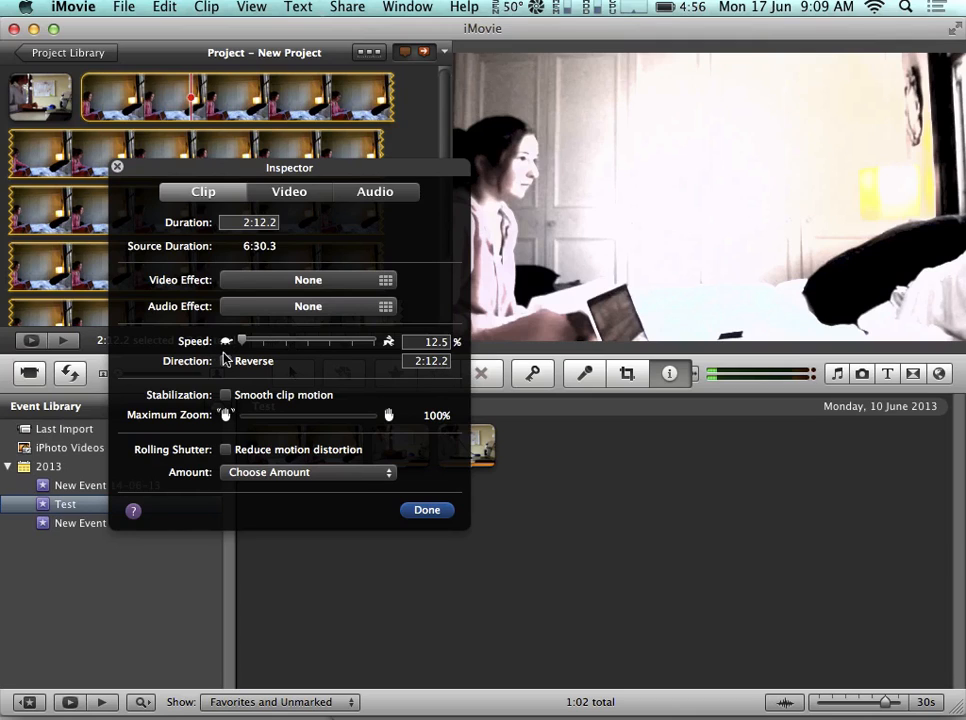
drag(243, 342, 351, 342)
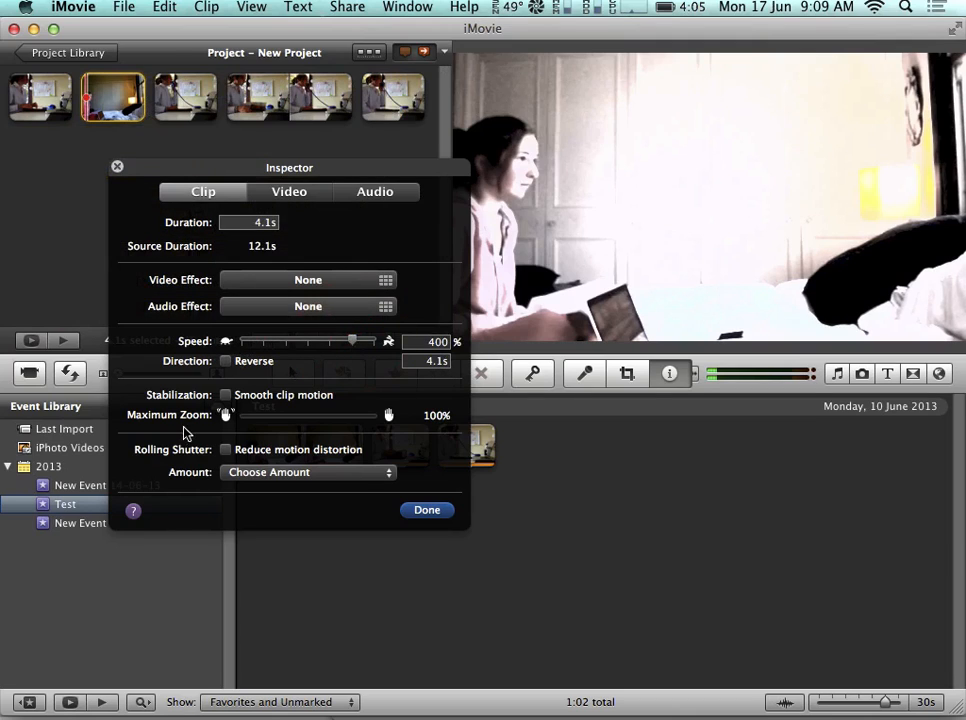
- Stabilise the bedroom clip with Smooth clip motion, preview the video effects without choosing one, and close the clip's settings
click(226, 396)
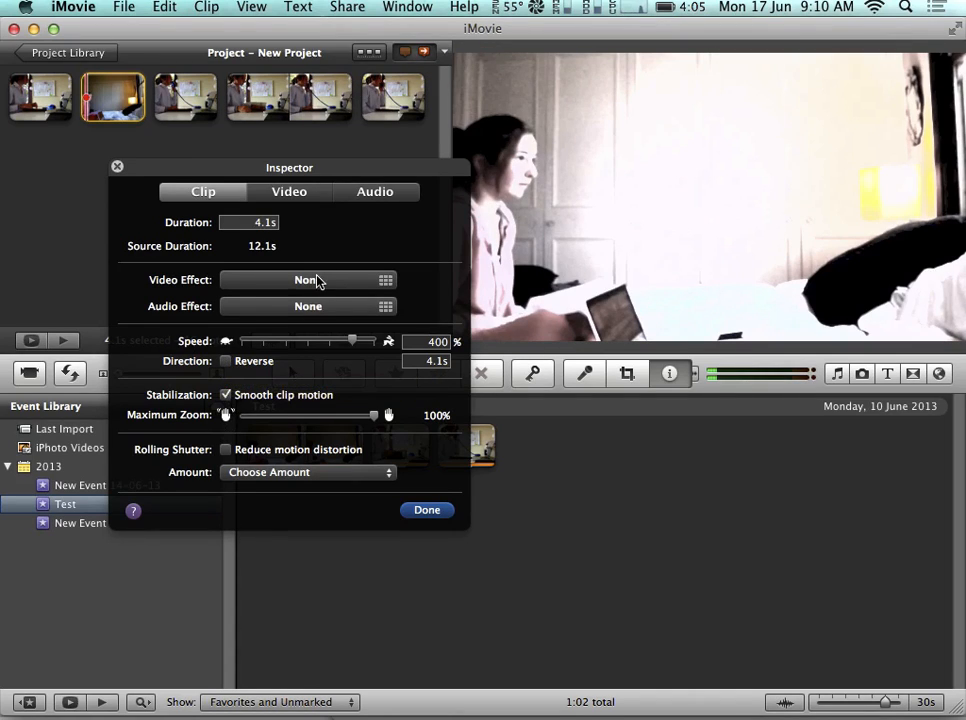
click(370, 283)
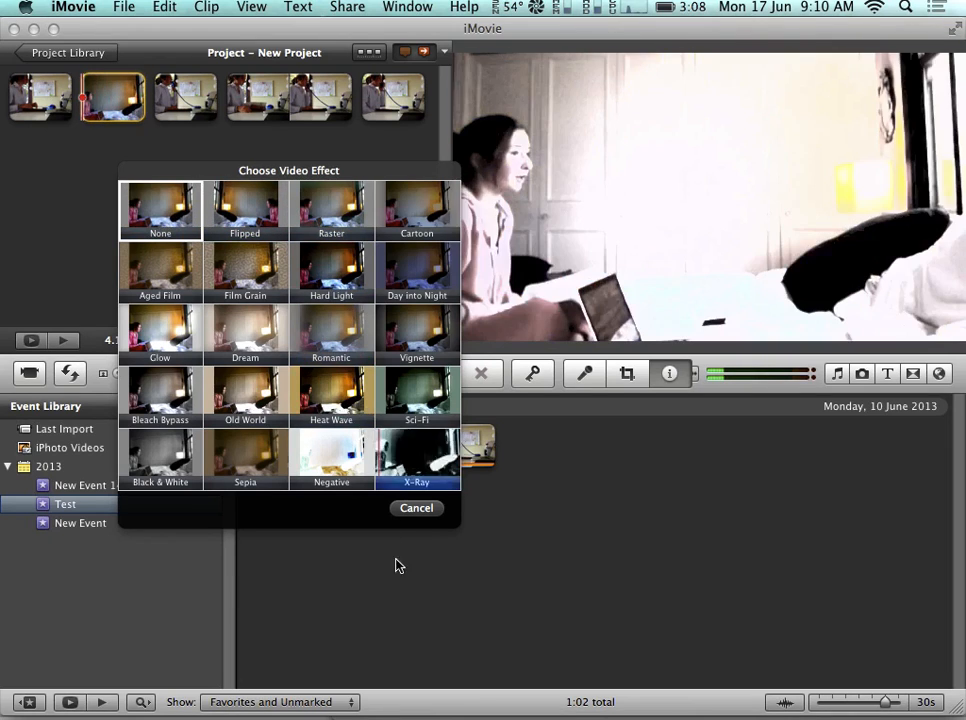
click(425, 510)
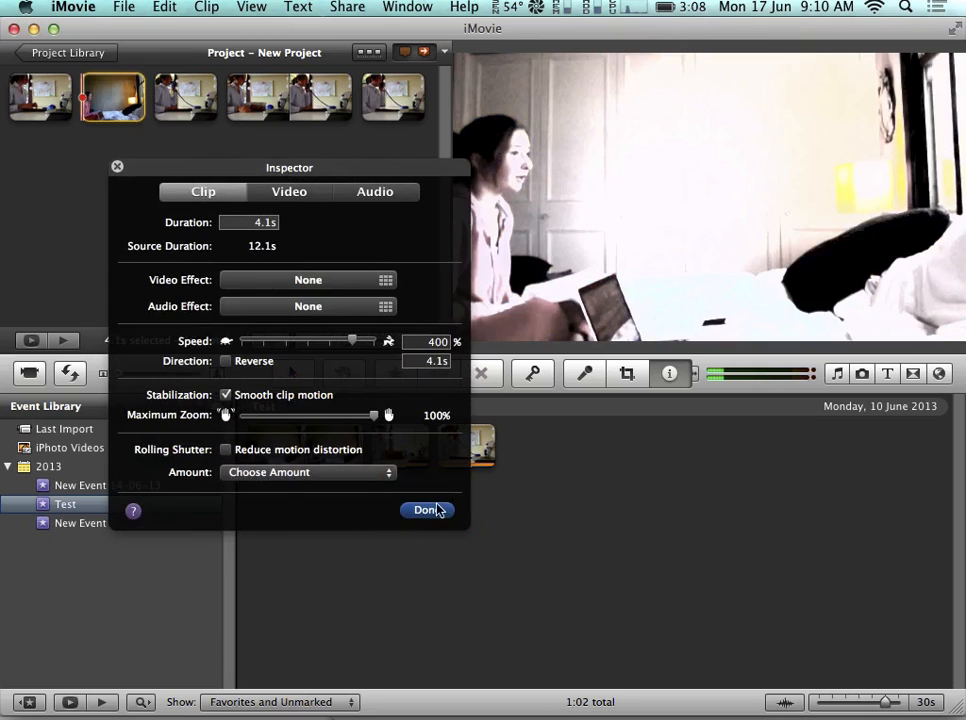
click(437, 509)
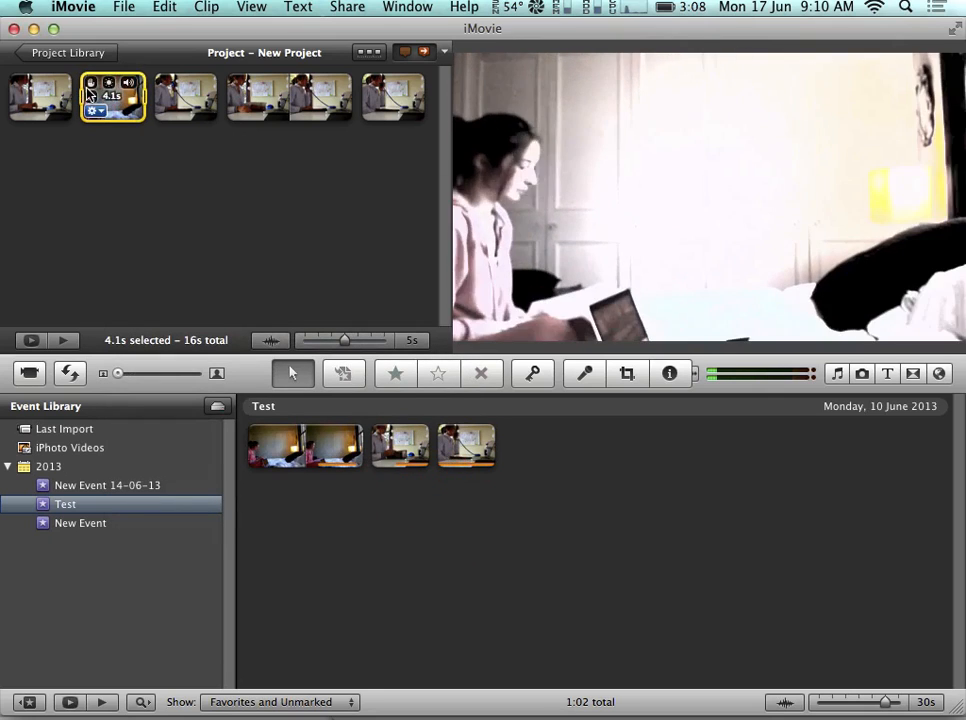
- Play back the sped-up bedroom clip twice while raising the computer's sound volume to the maximum
key(space)
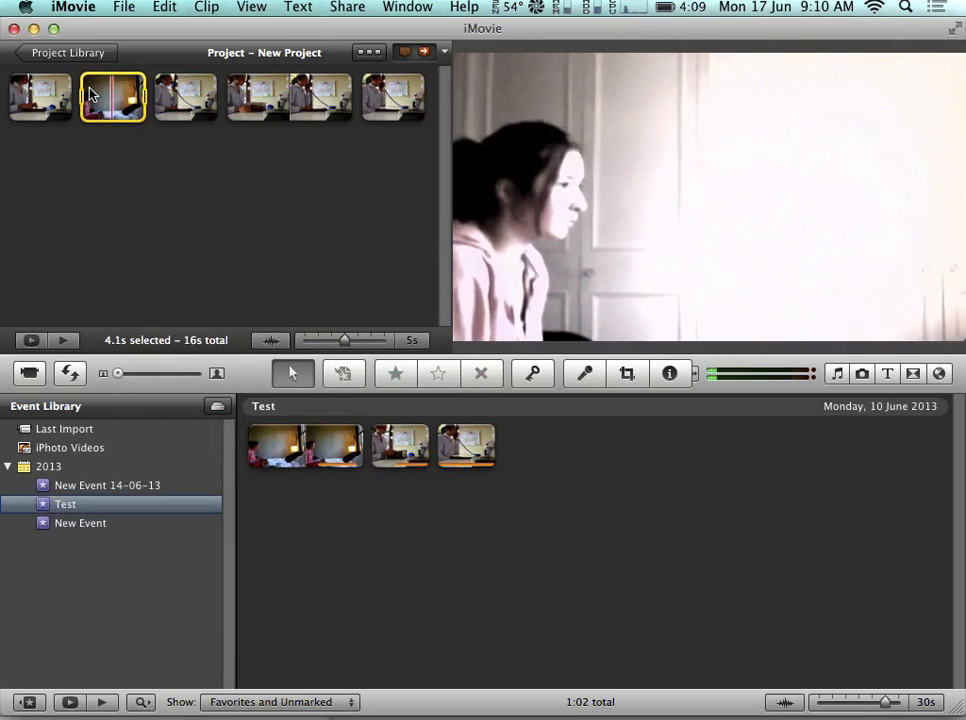
mouse_move(97, 91)
key(XF86AudioRaiseVolume)
key(XF86AudioRaiseVolume)
key(XF86AudioRaiseVolume)
key(XF86AudioRaiseVolume)
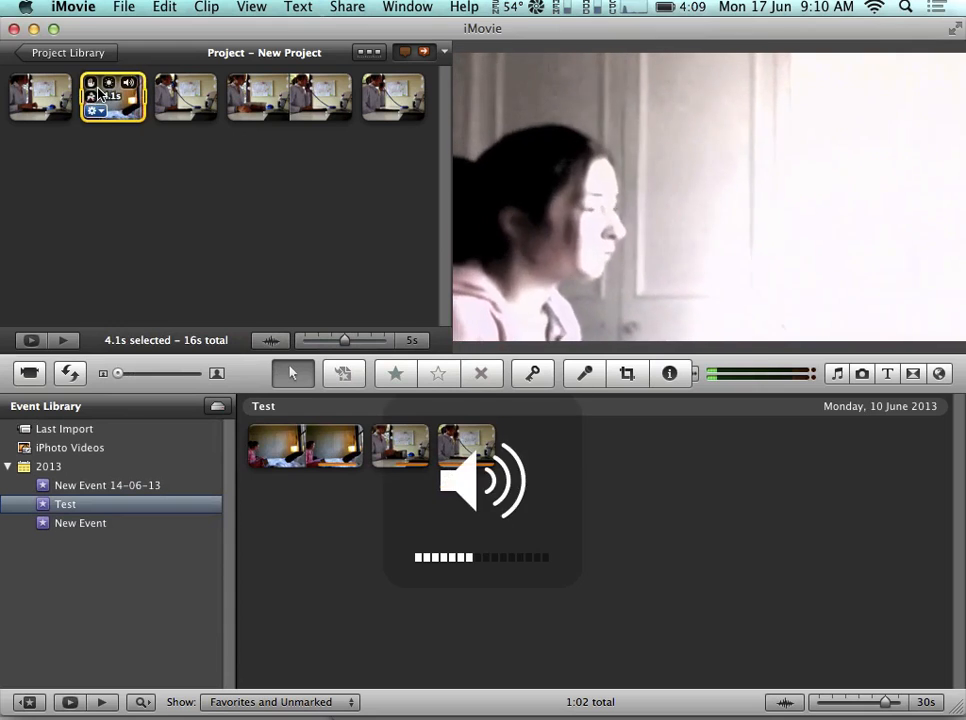
key(XF86AudioRaiseVolume)
key(XF86AudioRaiseVolume)
key(XF86AudioRaiseVolume)
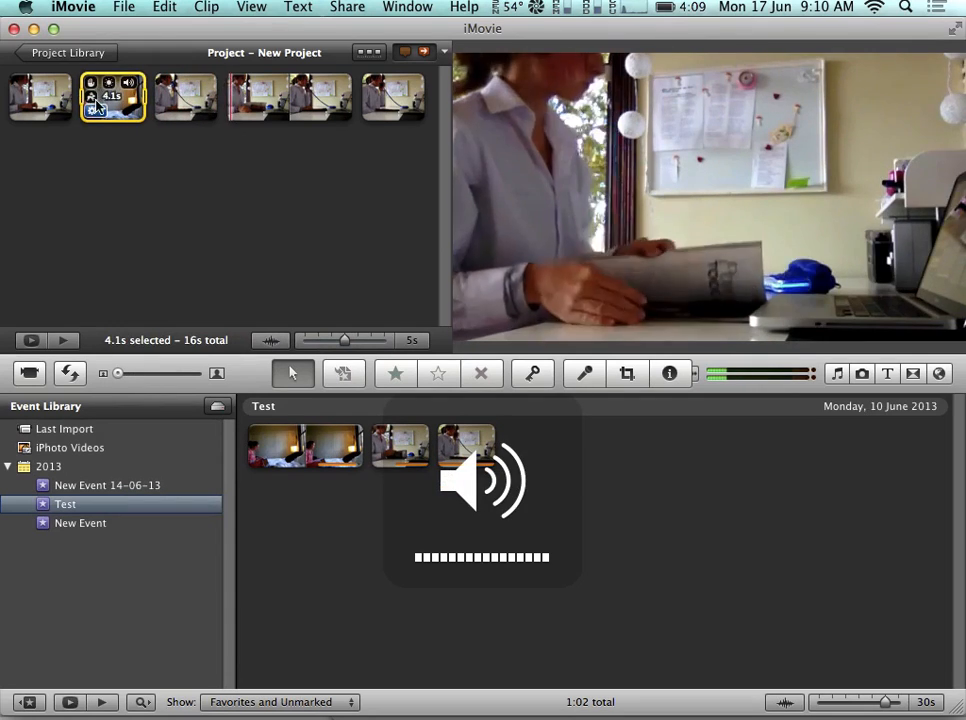
click(98, 97)
key(b)
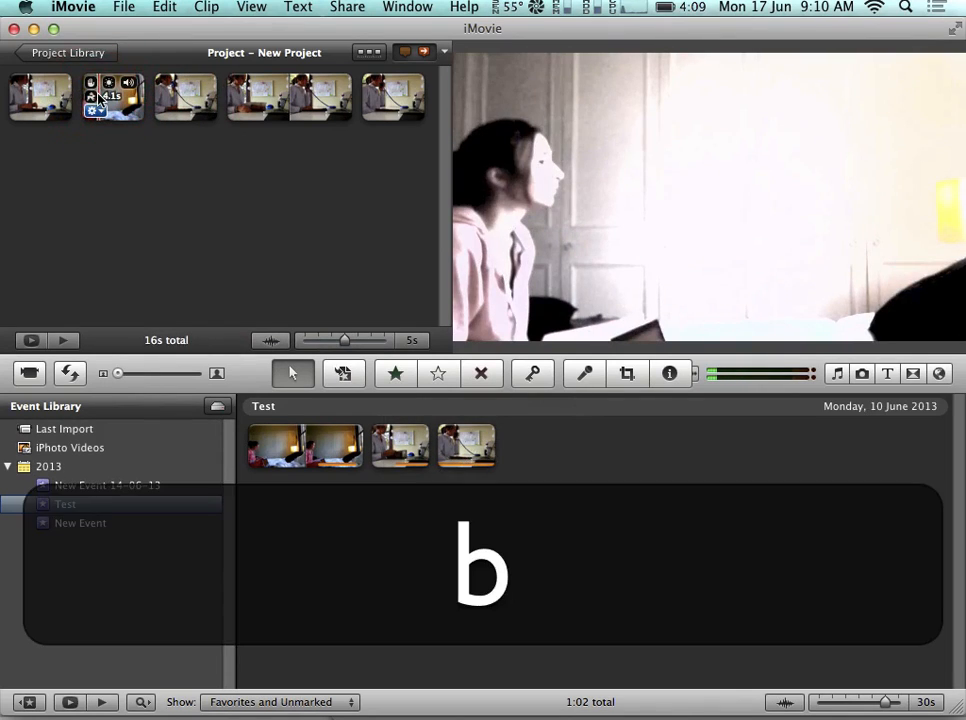
key(space)
key(XF86AudioRaiseVolume)
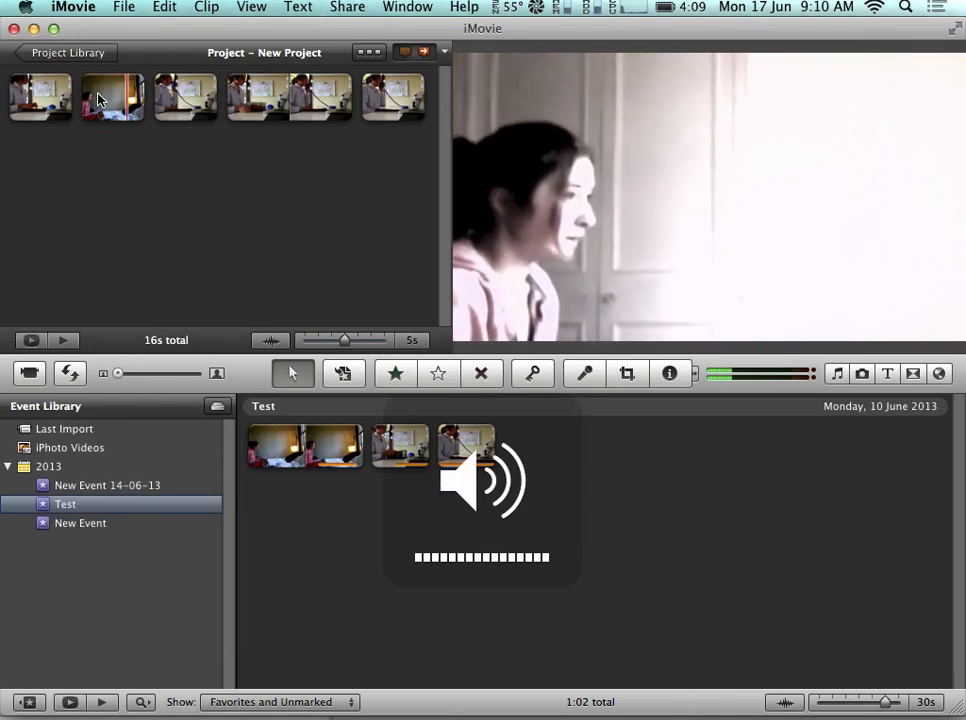
- Play the project from its first clip and select that clip
mouse_move(30, 108)
key(space)
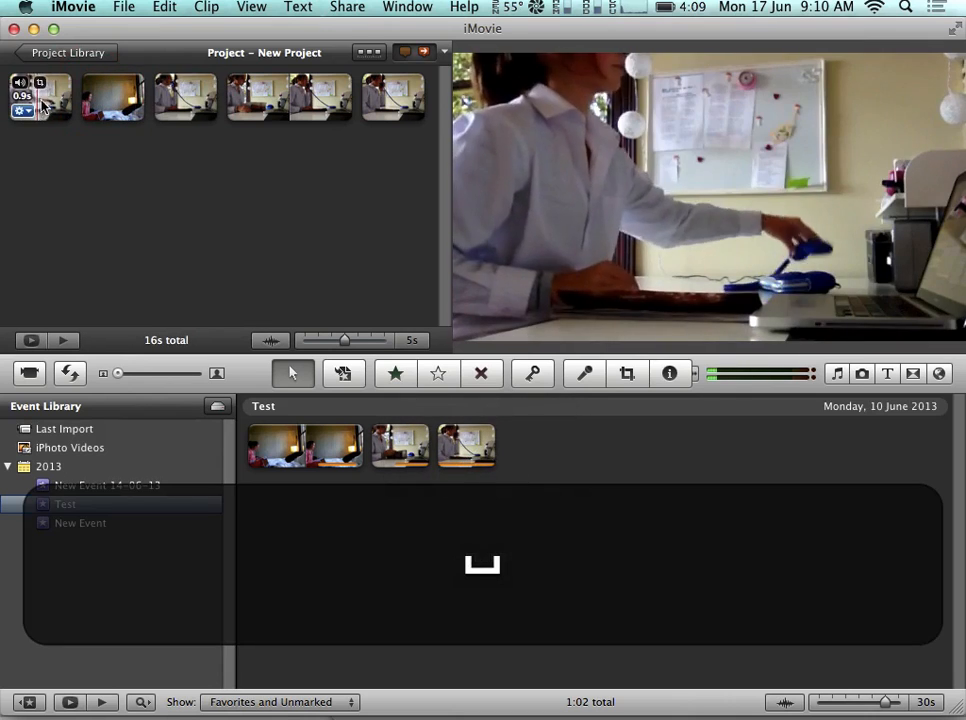
click(38, 101)
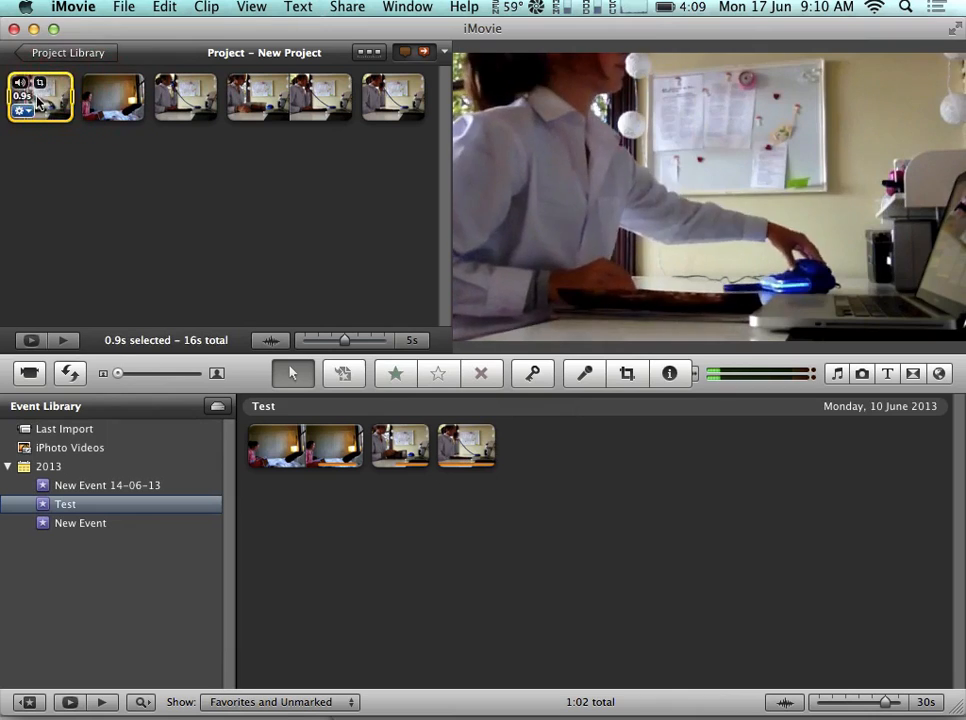
- Preview the available video effects on the 6.0 s phone clip without applying any
click(250, 112)
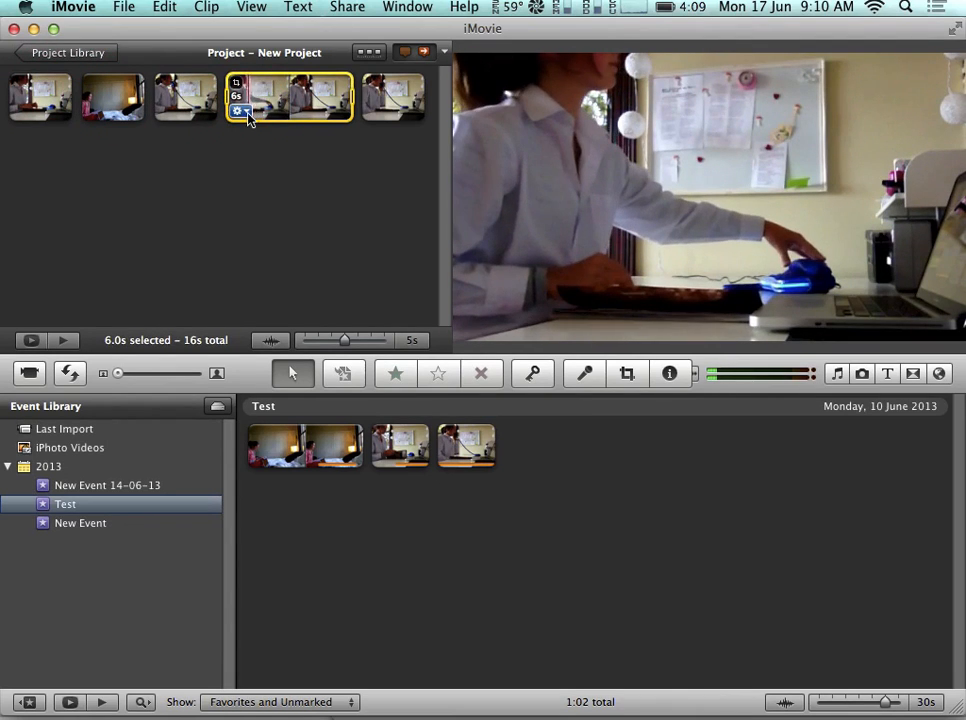
click(245, 112)
click(316, 149)
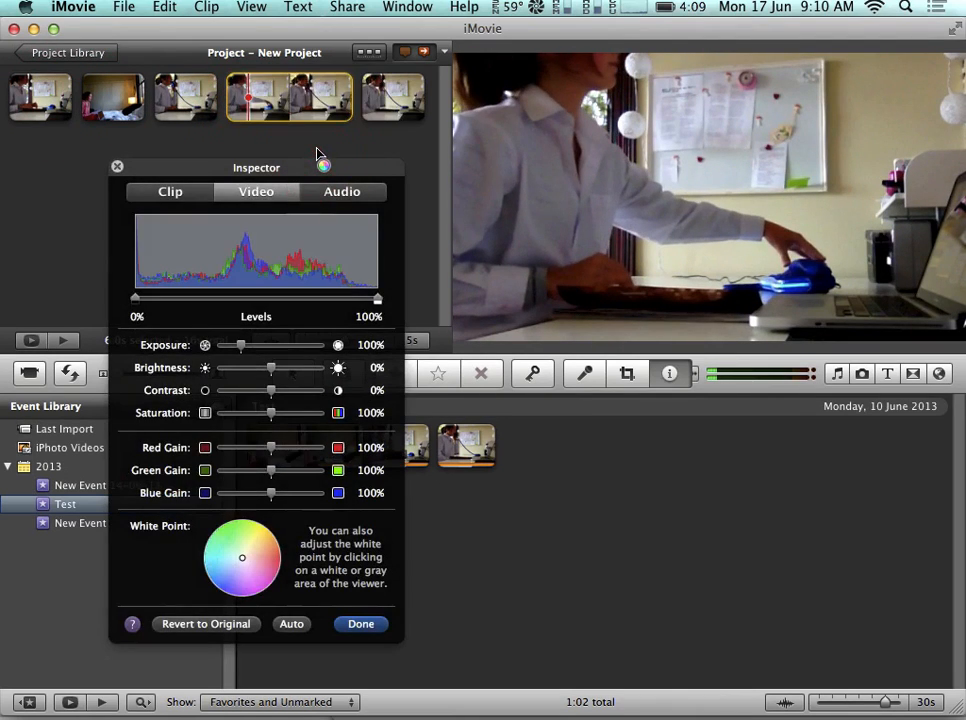
click(194, 195)
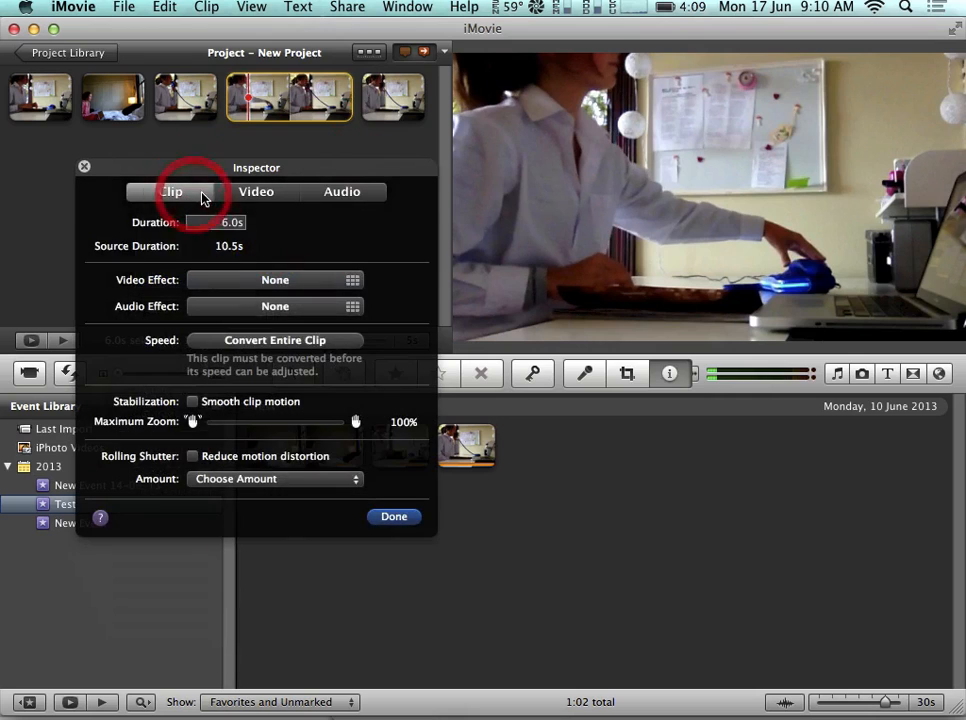
click(261, 284)
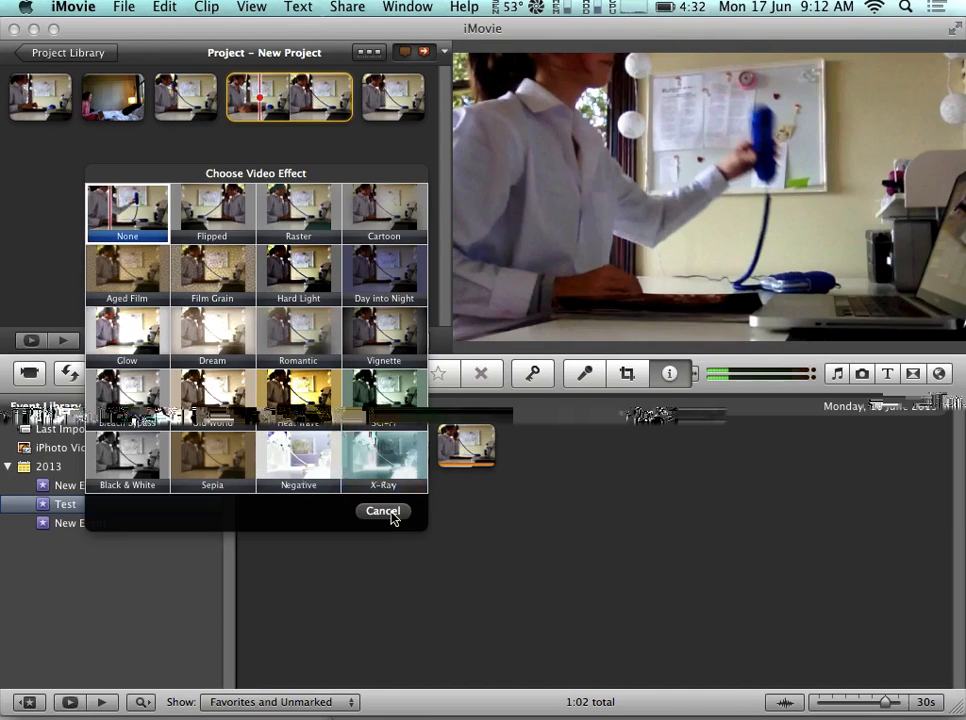
click(390, 514)
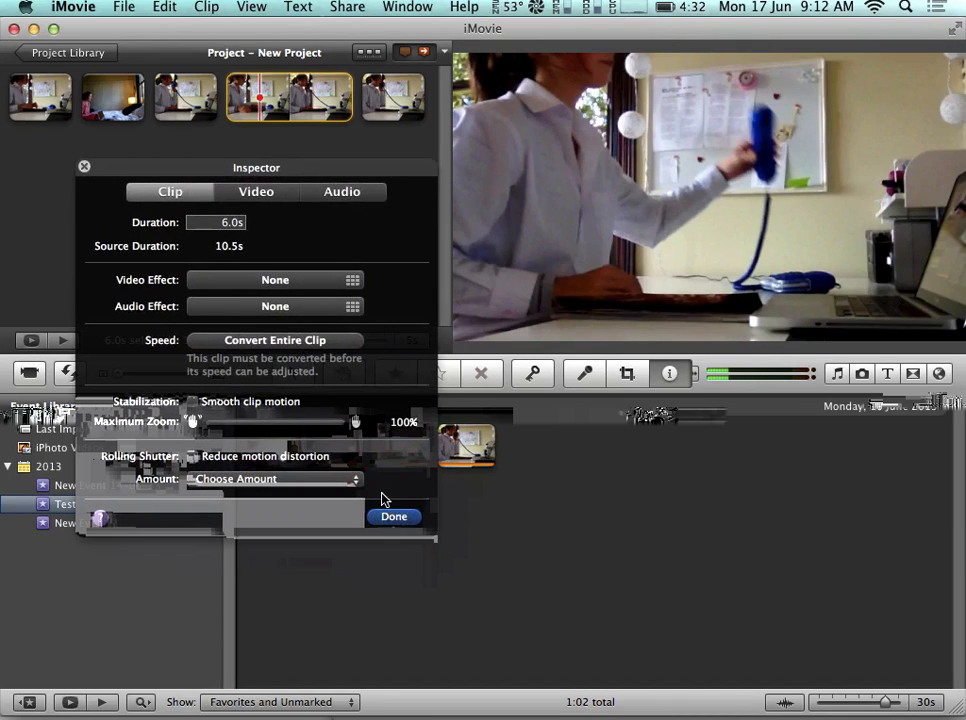
- Review the audio, video and clip settings of the 6.0 s phone clip and close them unchanged
click(335, 200)
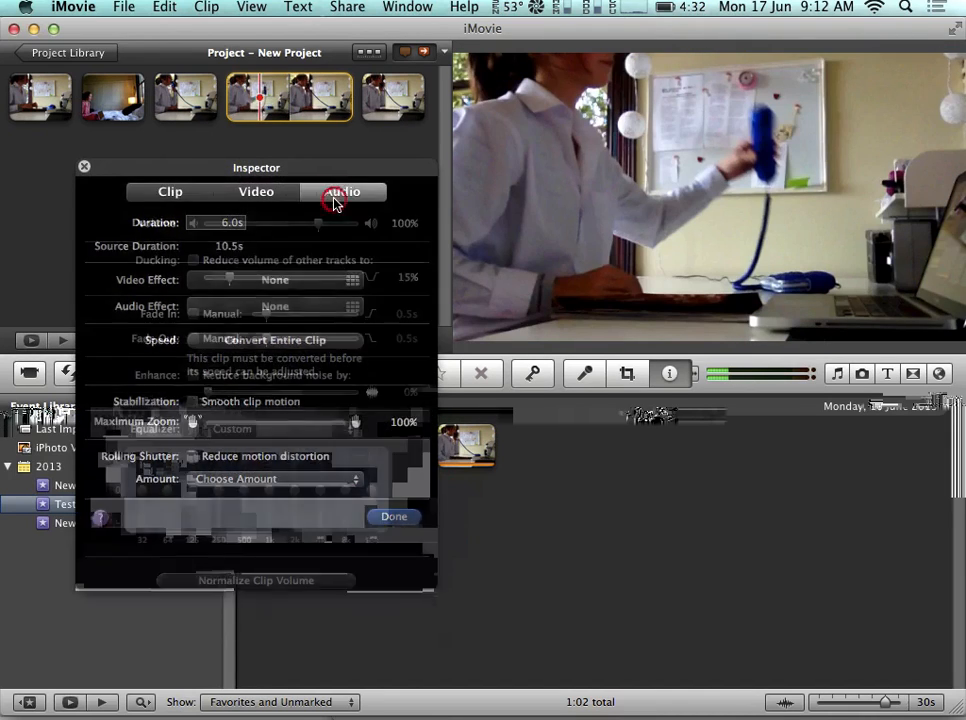
click(255, 195)
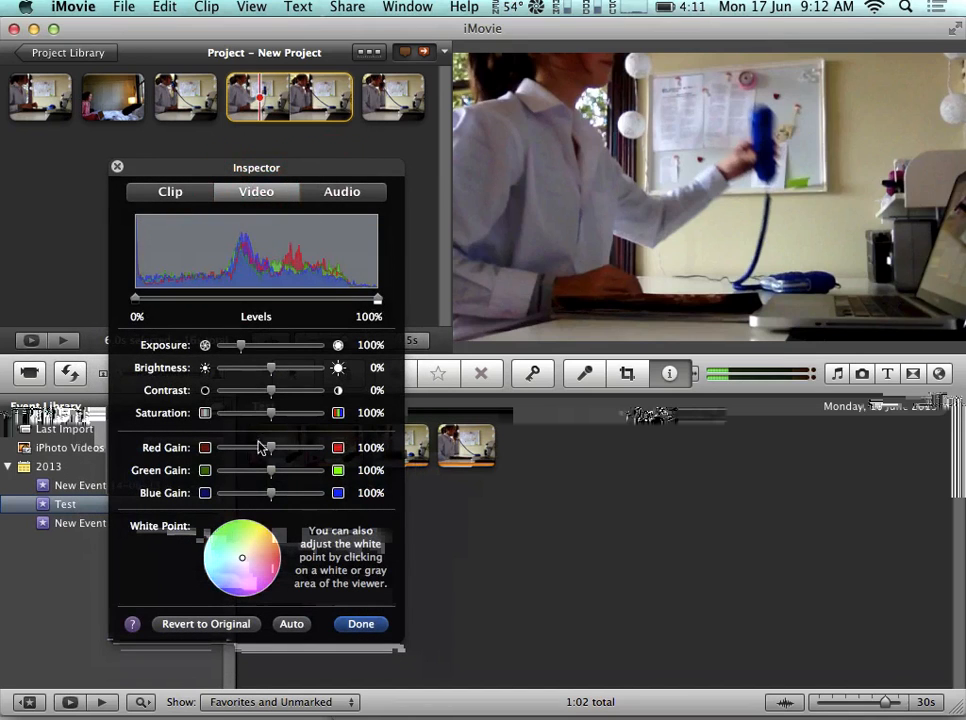
click(179, 196)
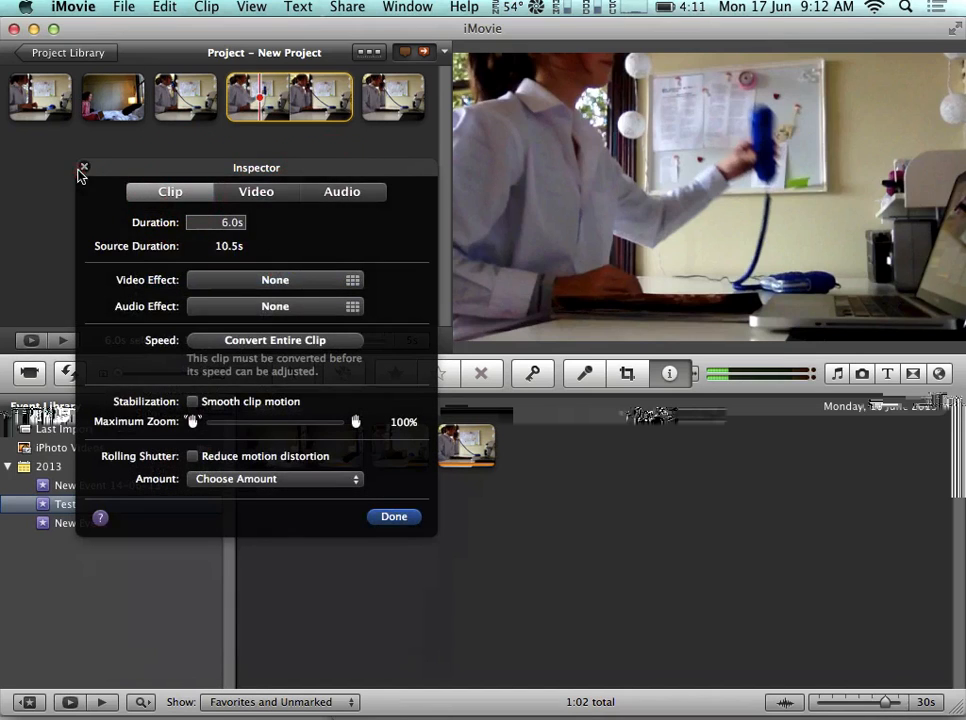
click(83, 168)
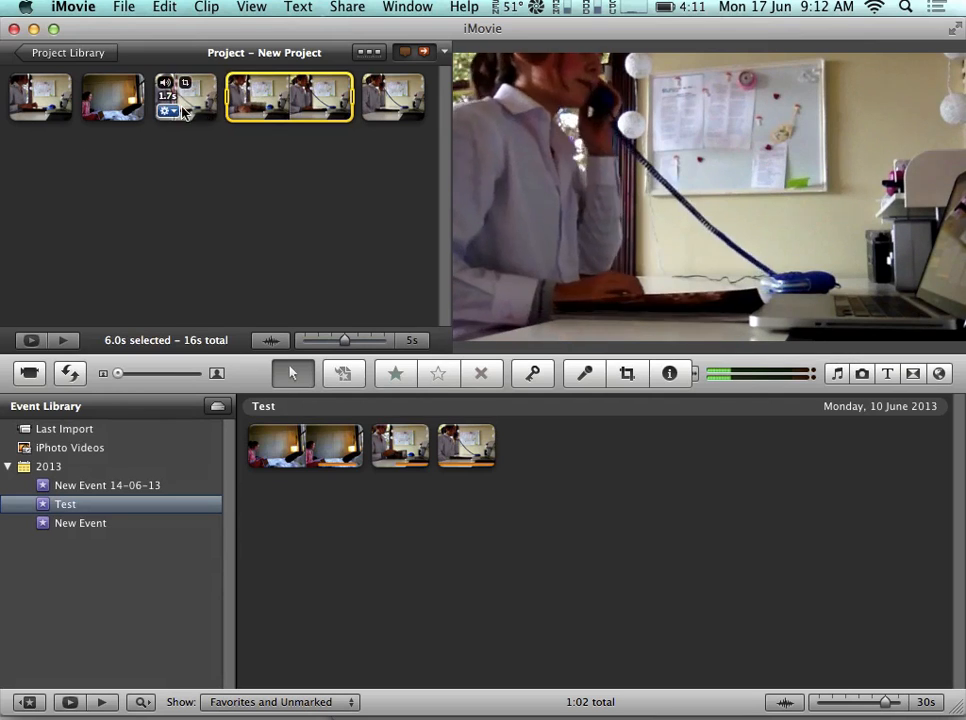
- Play back the project from the 1.7 s phone clip
click(200, 110)
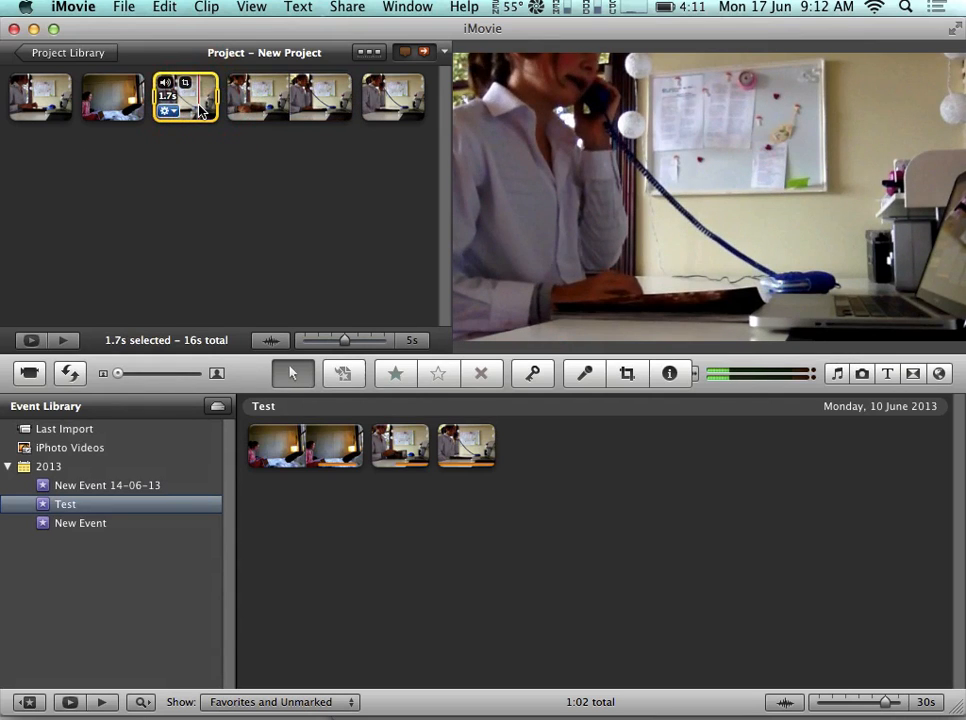
key(space)
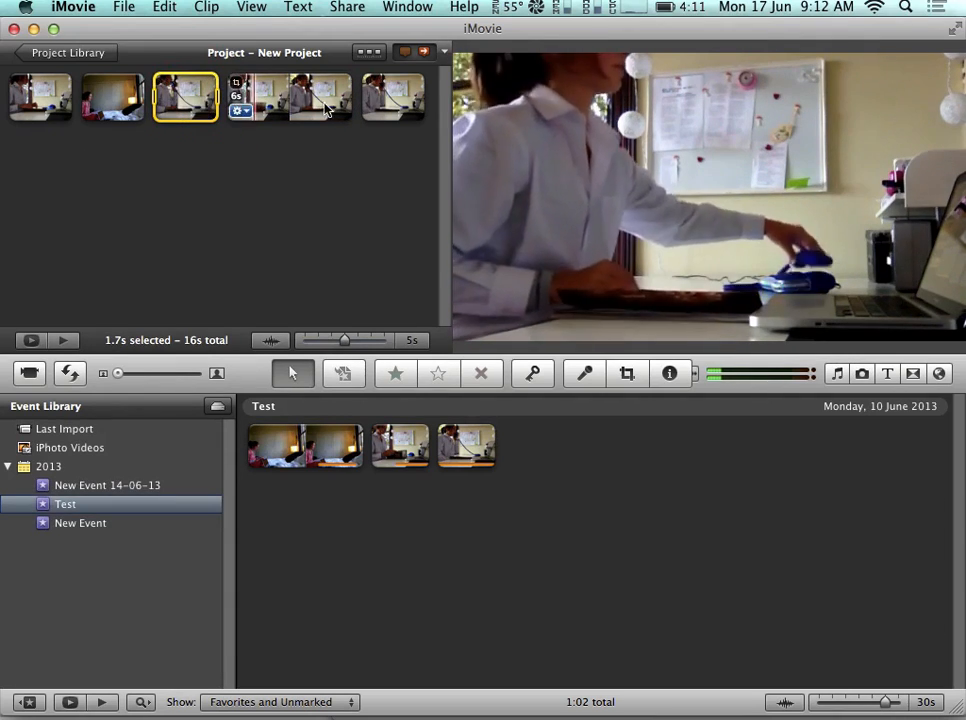
- Play back the project from the bedroom clip
click(119, 105)
key(space)
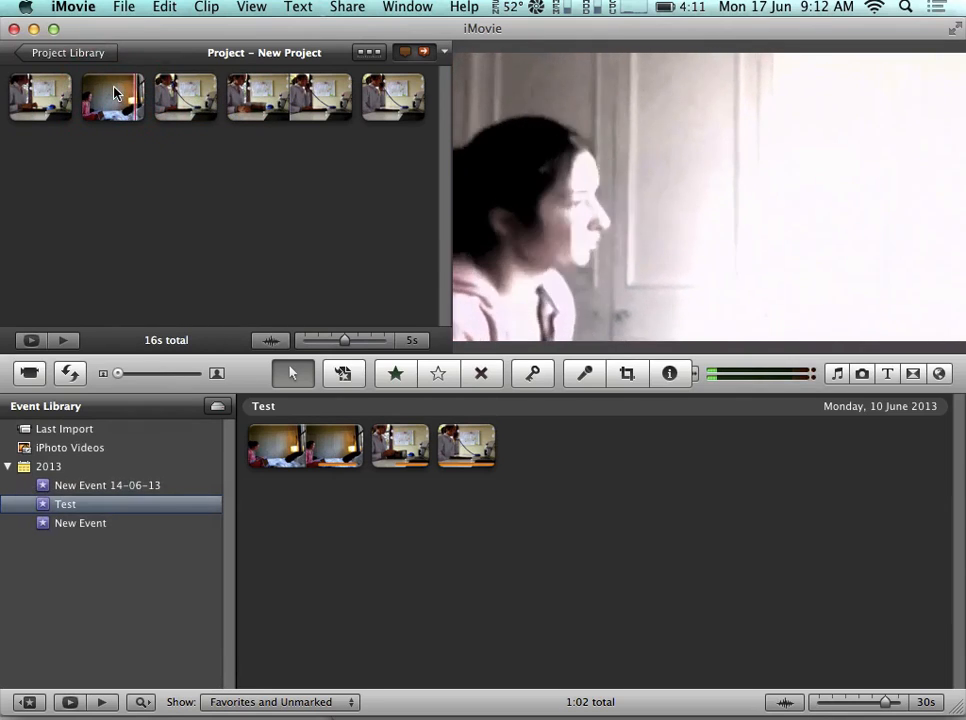
key(space)
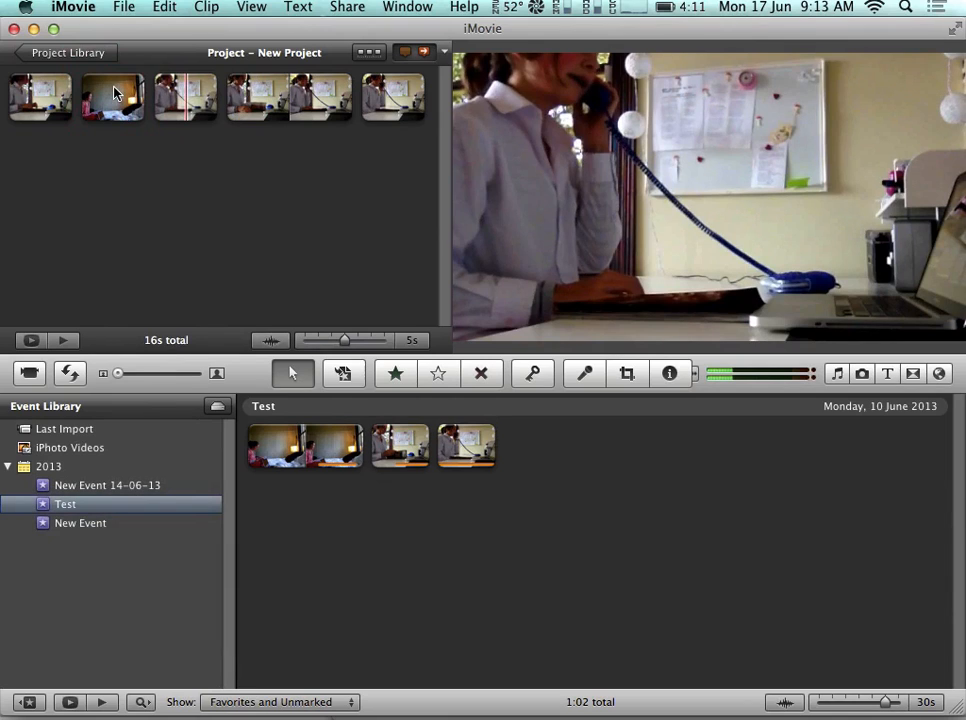
click(115, 93)
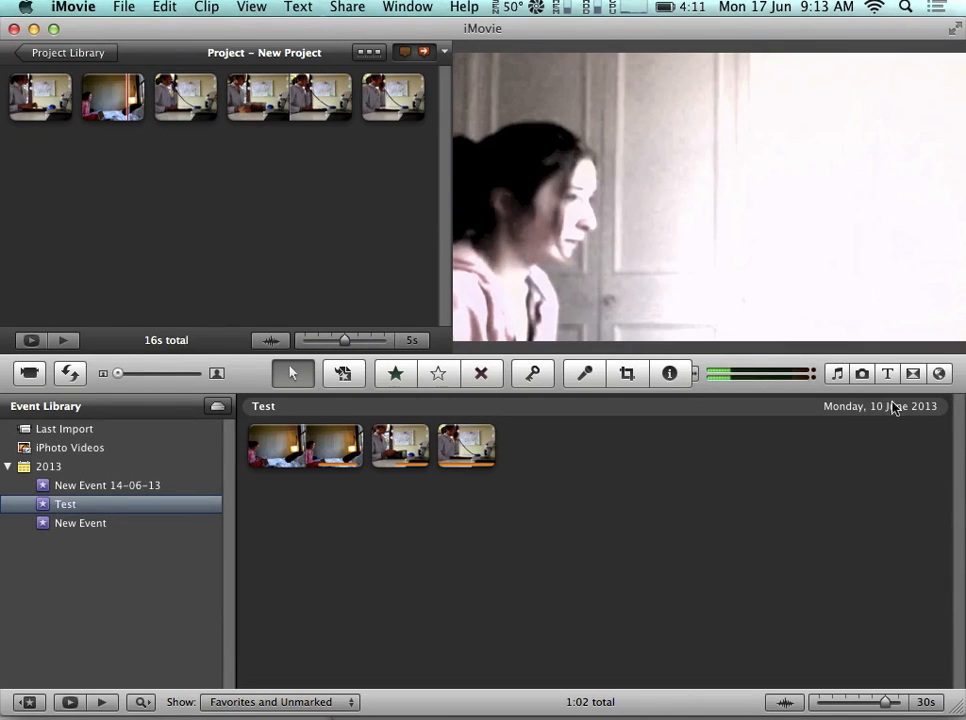
- Browse the available transitions and add a Cross Dissolve between the first phone clip and the bedroom clip
click(911, 376)
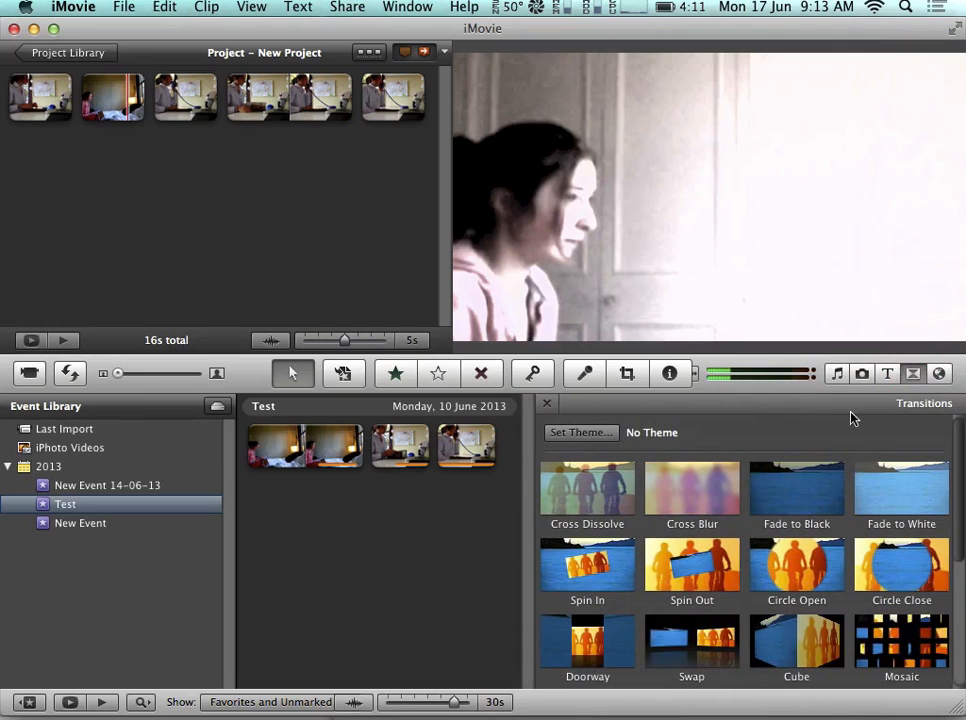
click(886, 374)
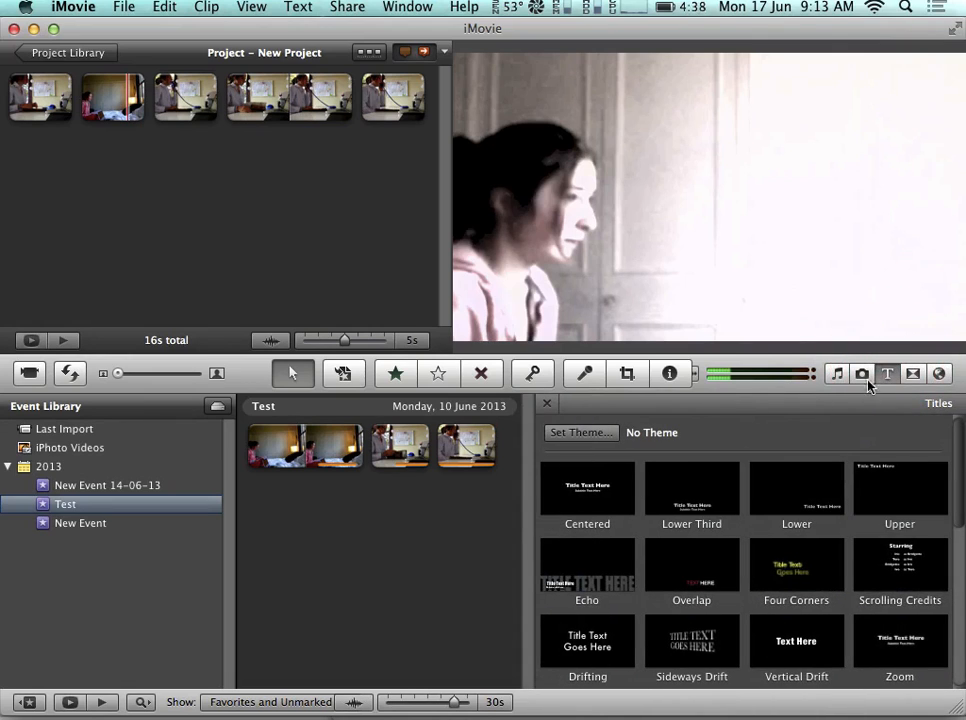
click(913, 374)
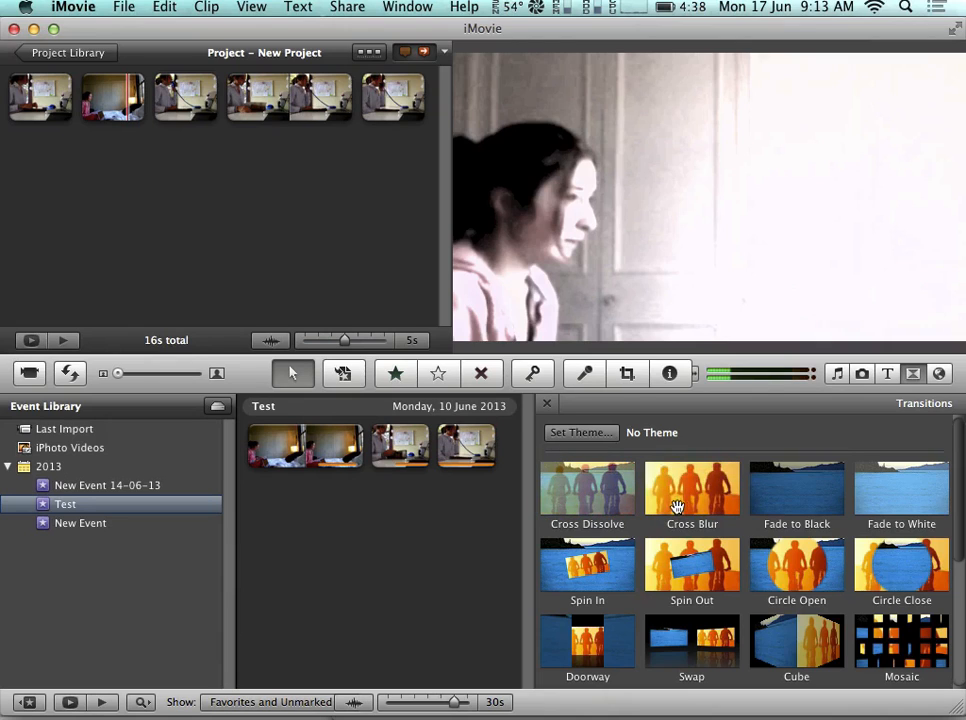
scroll(800, 540, down, 3)
scroll(900, 490, up, 1)
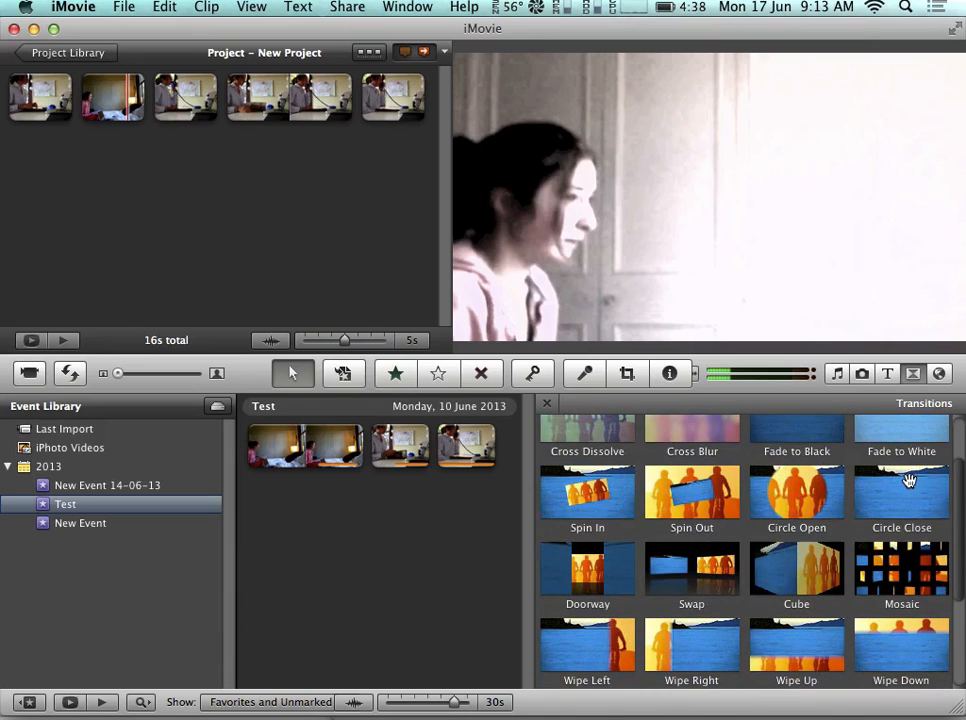
scroll(850, 500, up, 2)
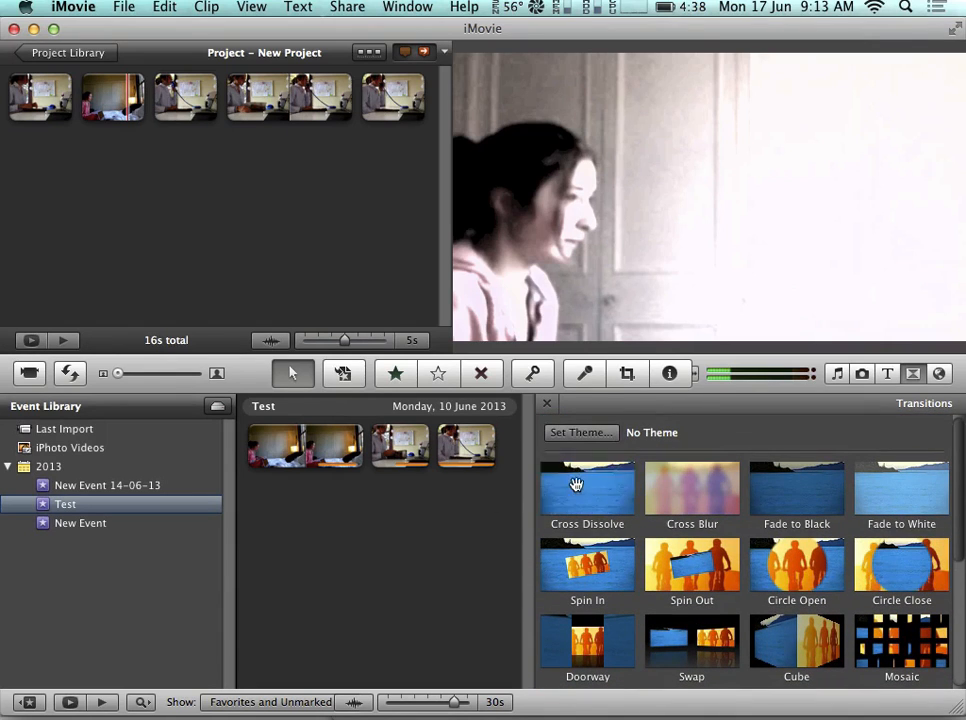
drag(581, 497, 82, 97)
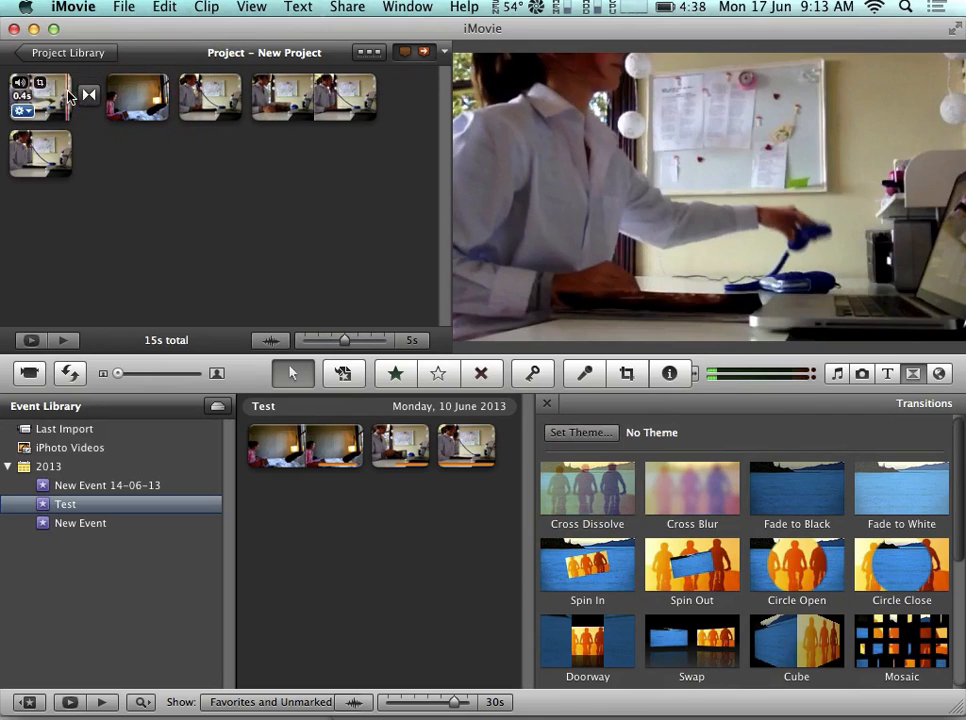
- Play back the Cross Dissolve from the first clip, and play the cut following the 1.7 s phone clip
click(50, 97)
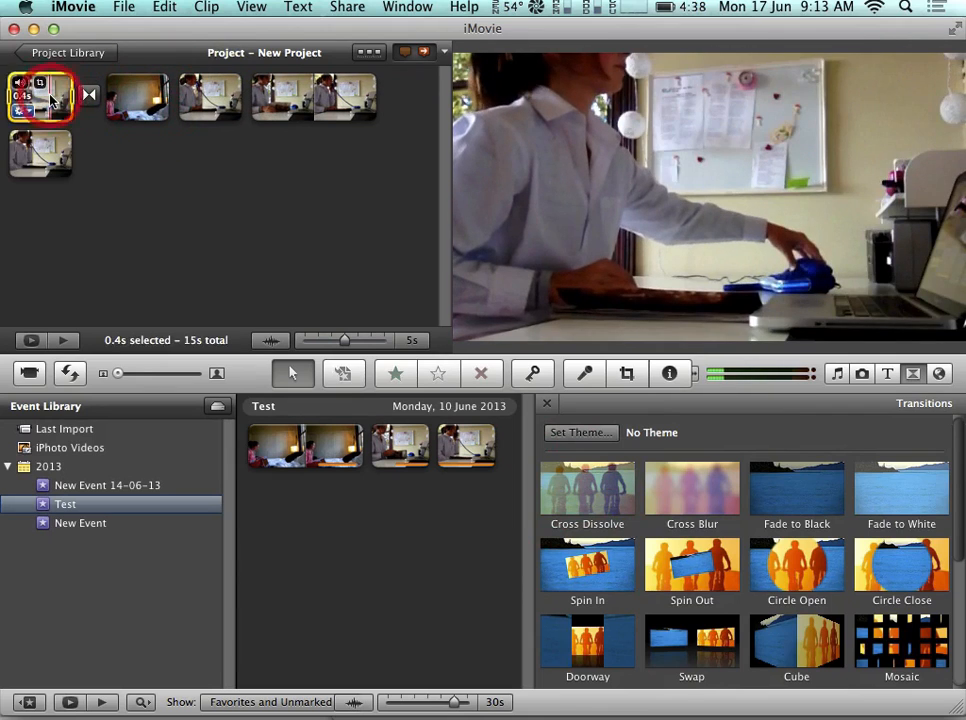
key(space)
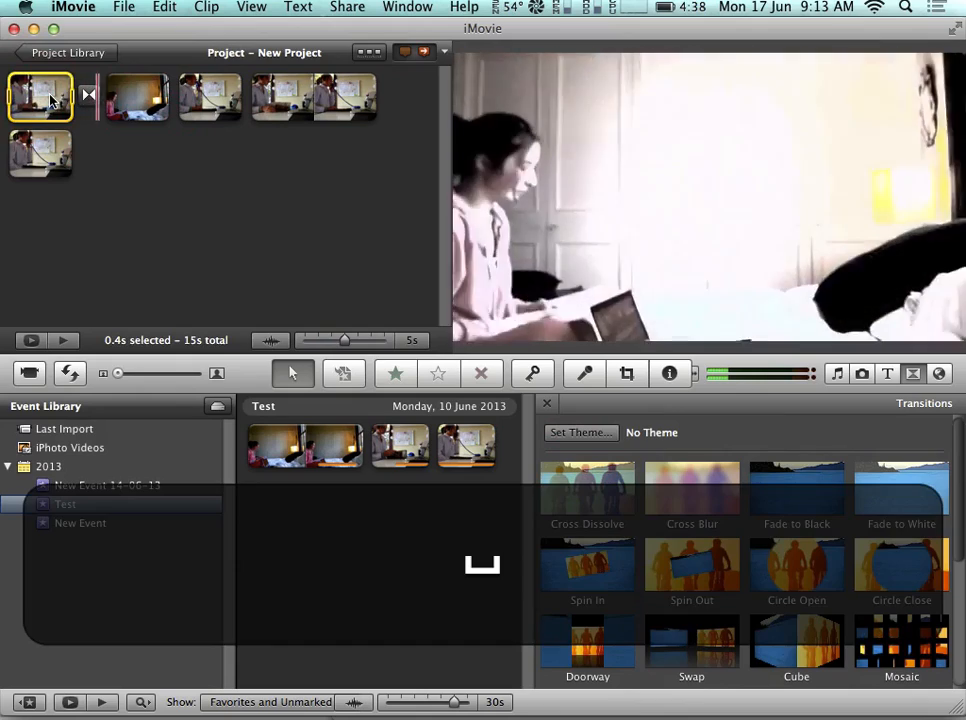
click(42, 90)
key(space)
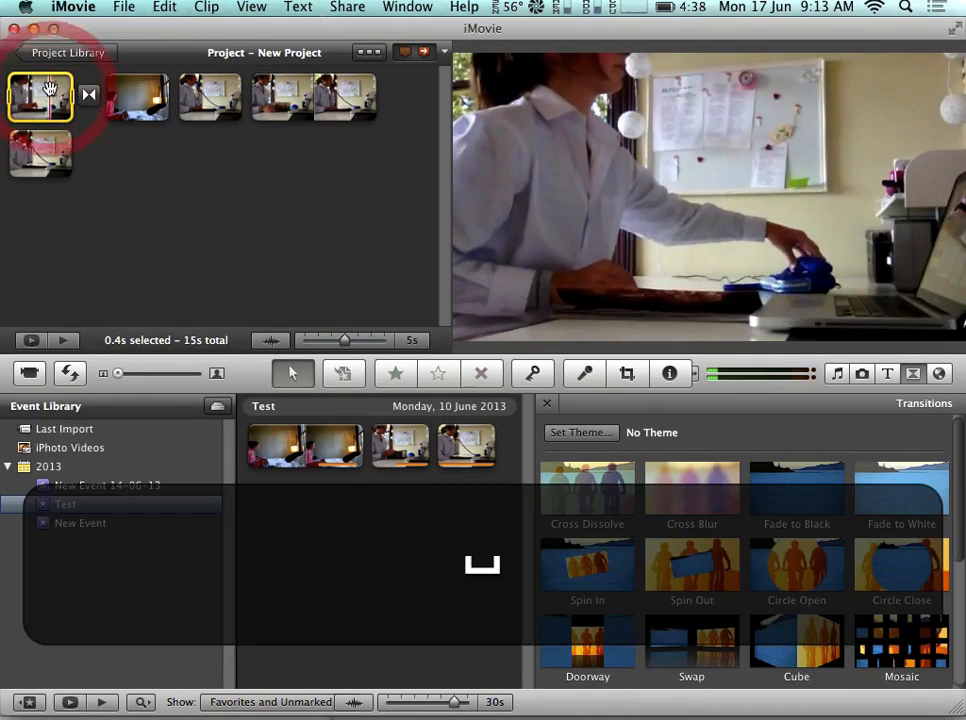
key(space)
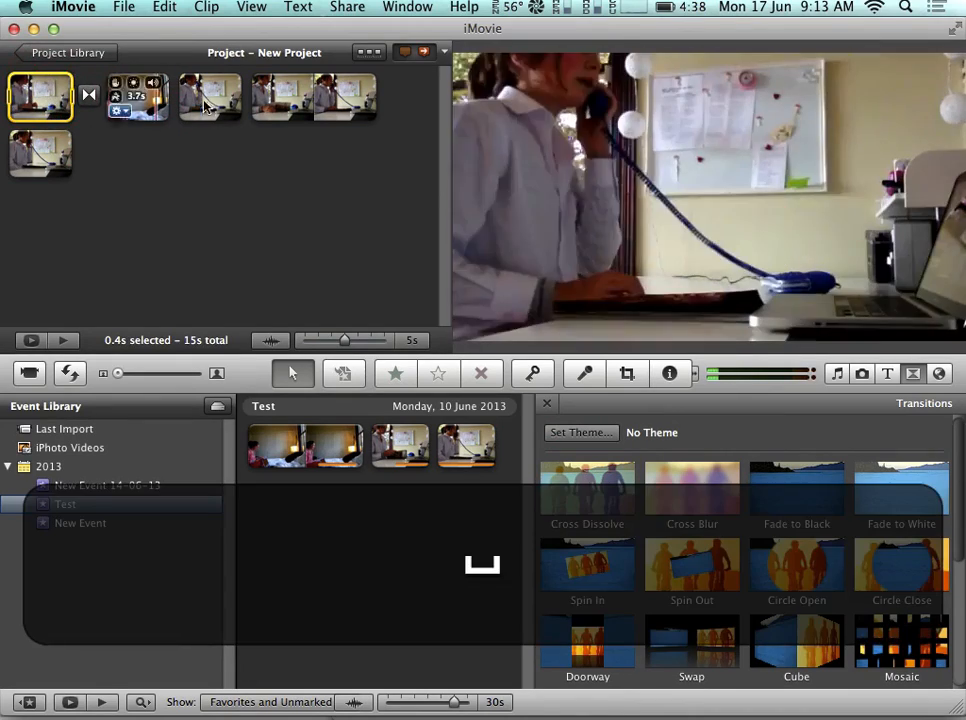
click(222, 101)
key(space)
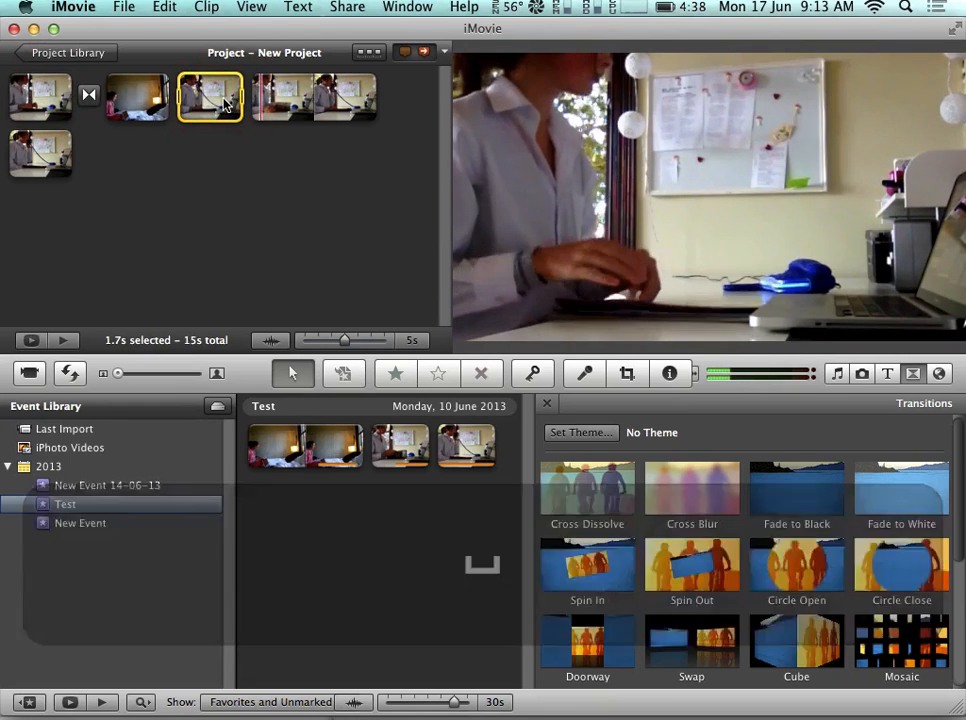
key(space)
- Add a Fade to Black transition after the third clip and play it back
drag(821, 492, 257, 94)
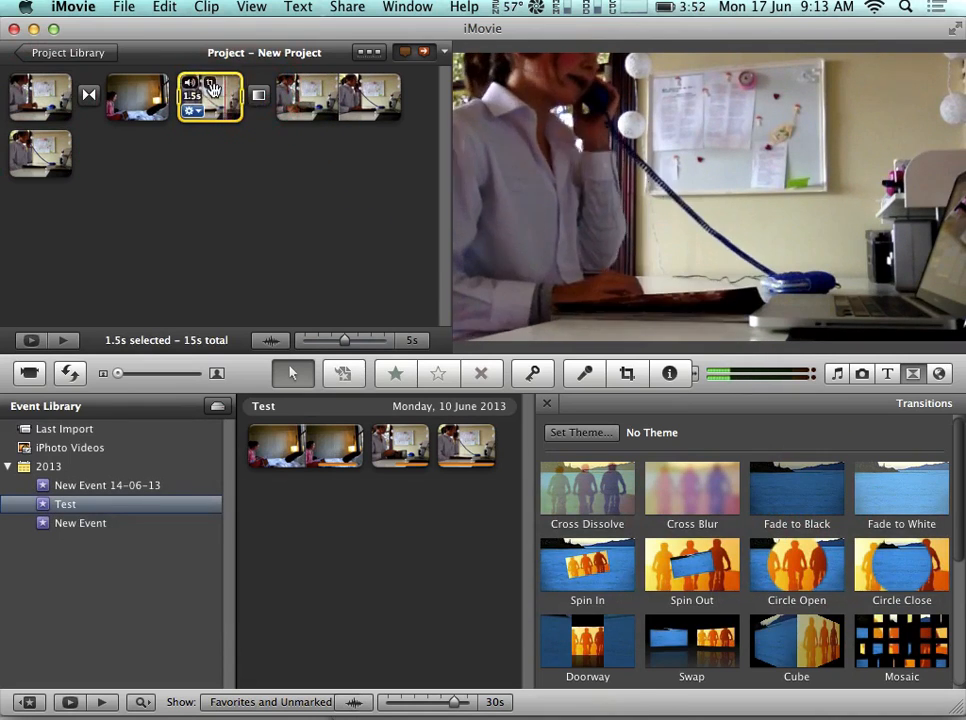
click(213, 95)
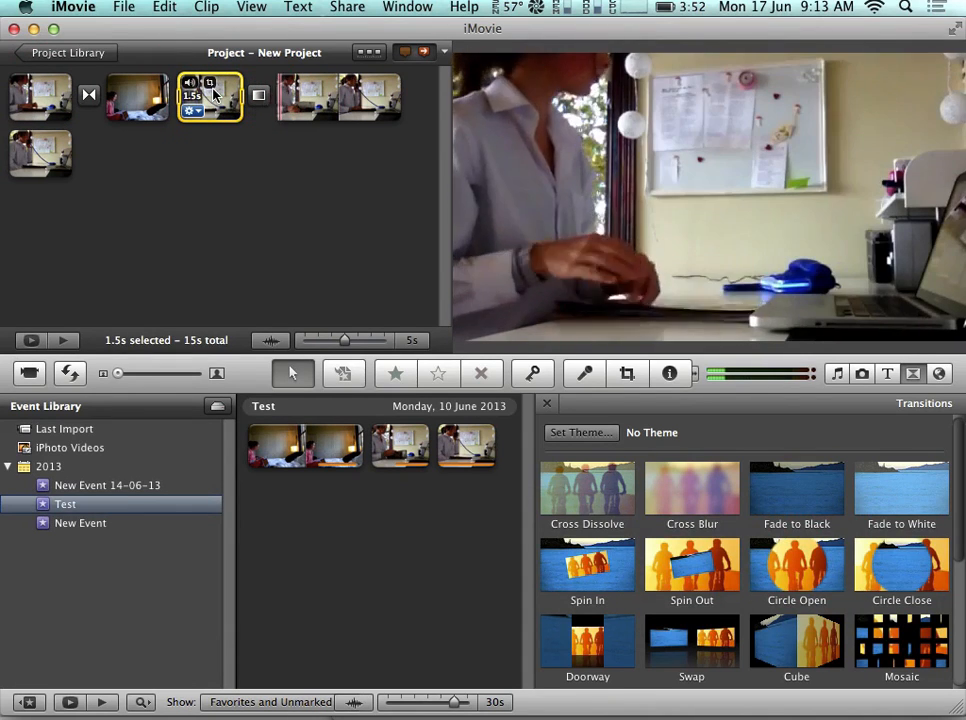
key(space)
click(258, 100)
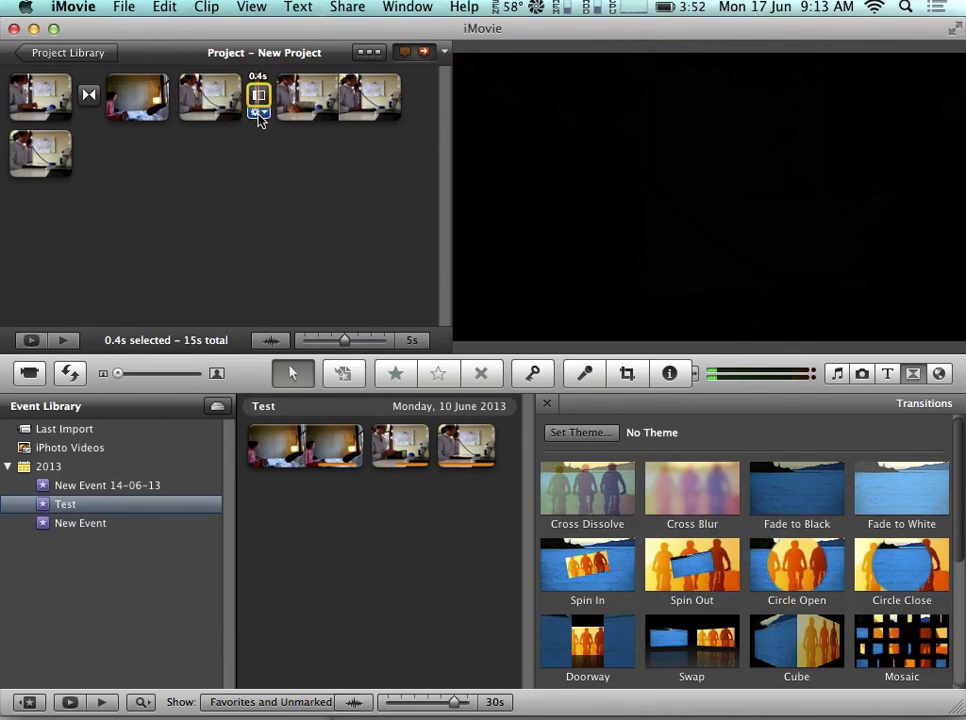
click(255, 112)
click(322, 96)
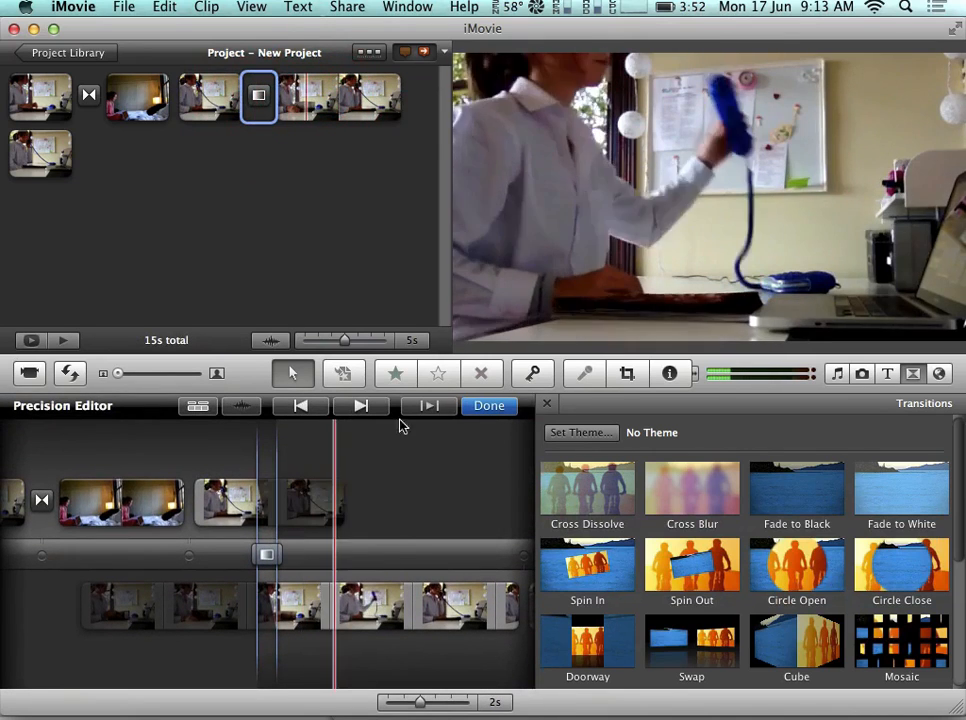
click(489, 405)
- Set the Fade to Black duration to 1 s, applied to all transitions, and play it back from the third clip
double_click(257, 96)
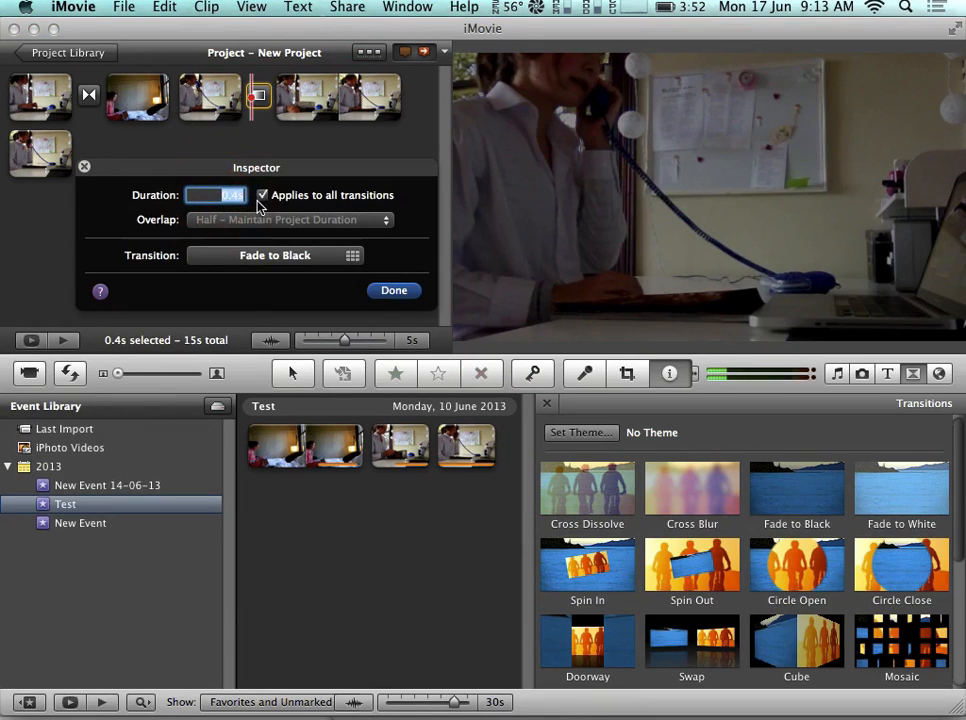
text(1)
click(397, 292)
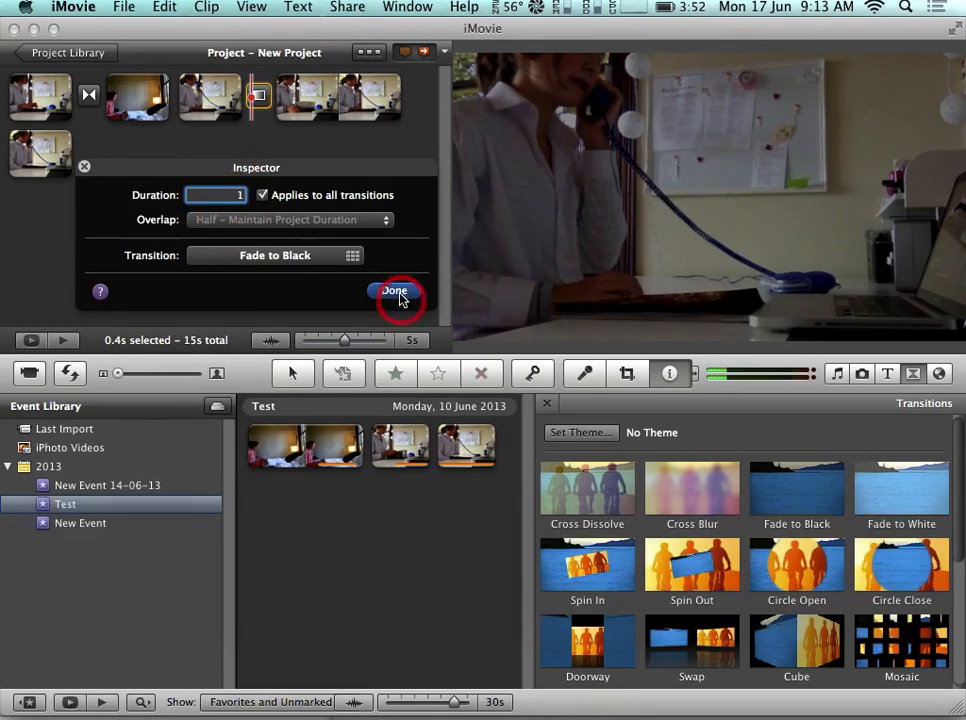
click(209, 92)
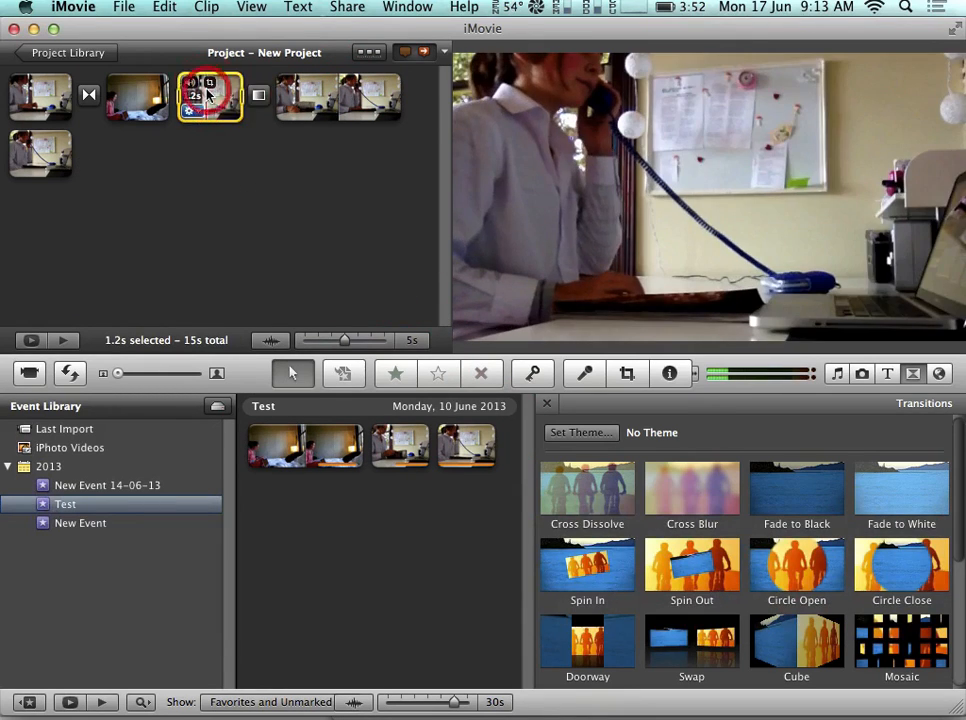
key(space)
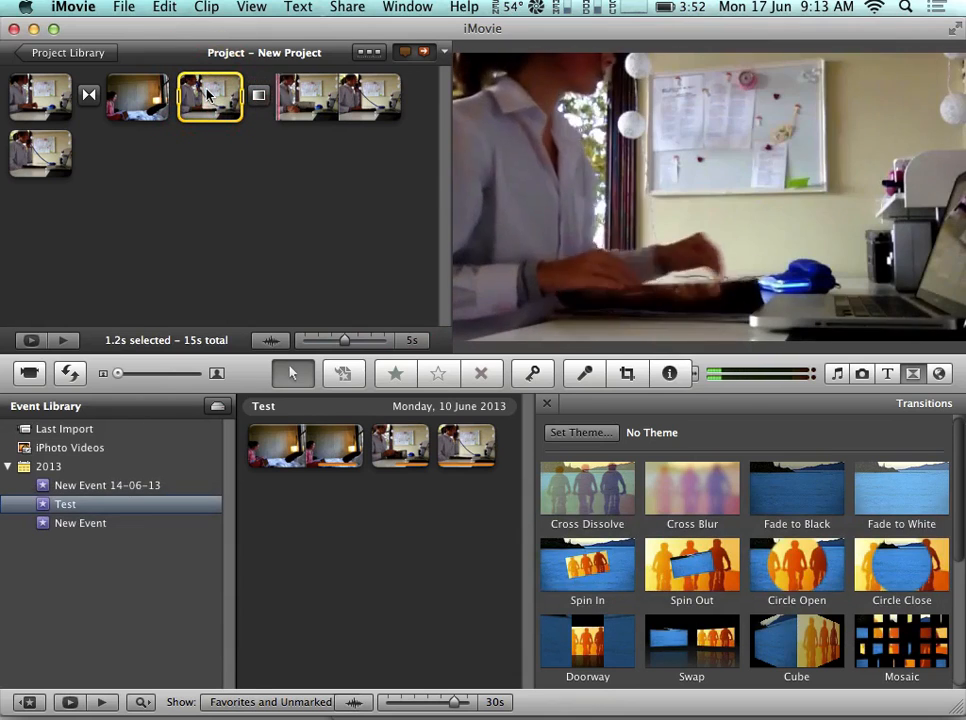
key(space)
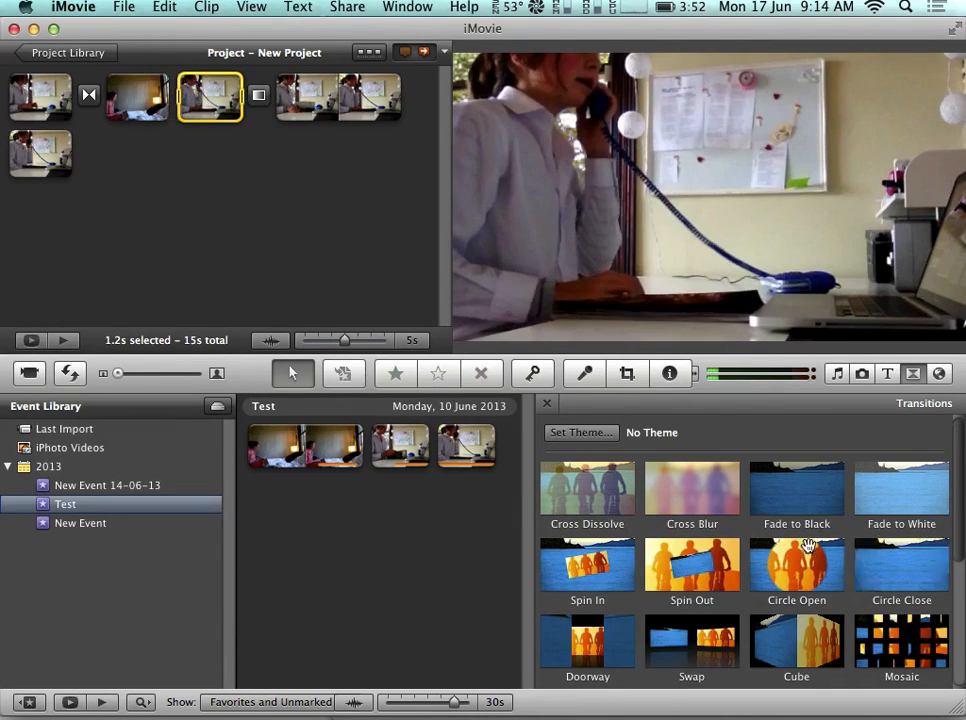
- Replace the Fade to Black with a Circle Close transition and play it back
click(885, 580)
drag(885, 580, 258, 94)
click(222, 56)
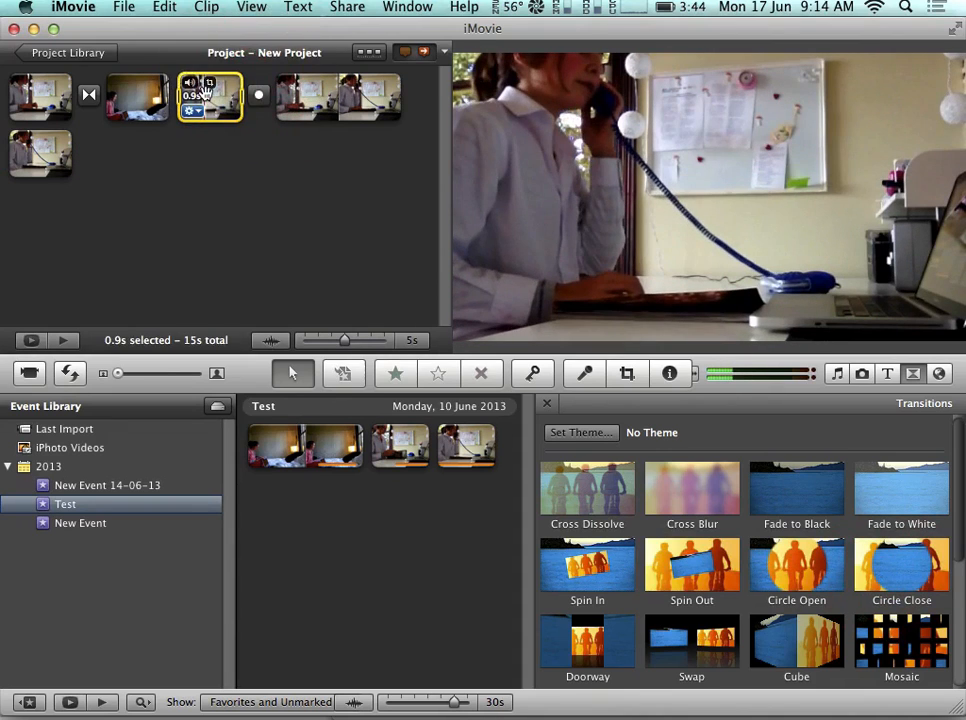
click(207, 95)
key(space)
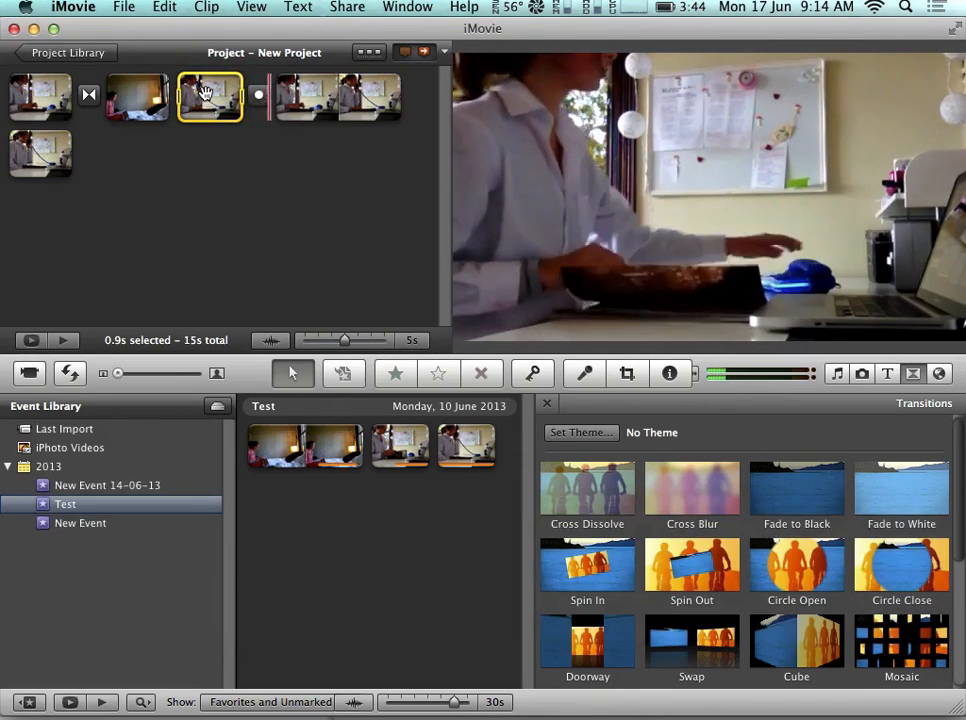
key(space)
- Replace only the Circle Close transition with Swap and play it back from the third clip
drag(702, 647, 268, 102)
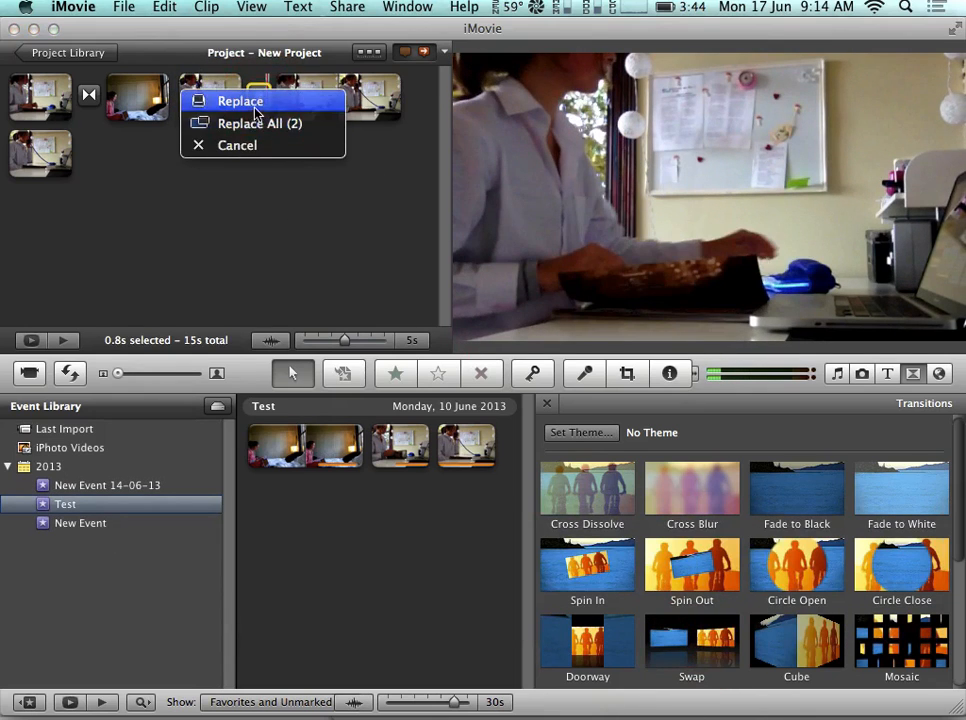
click(256, 101)
click(200, 95)
key(space)
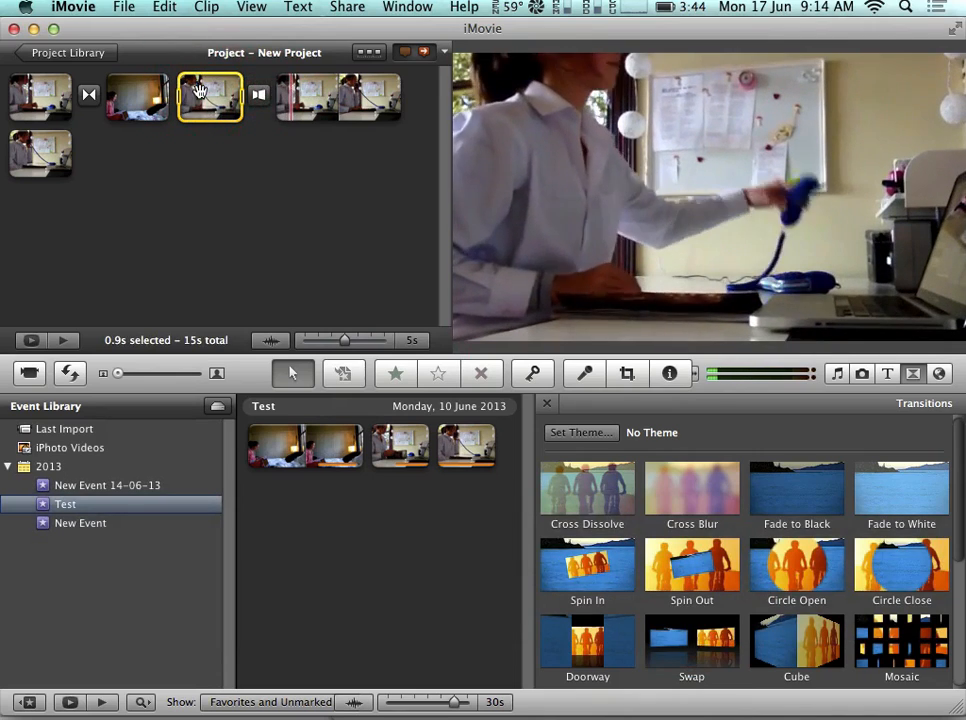
key(space)
- Replace the Swap transition with Mosaic and play it back from the third clip
scroll(791, 610, down, 2)
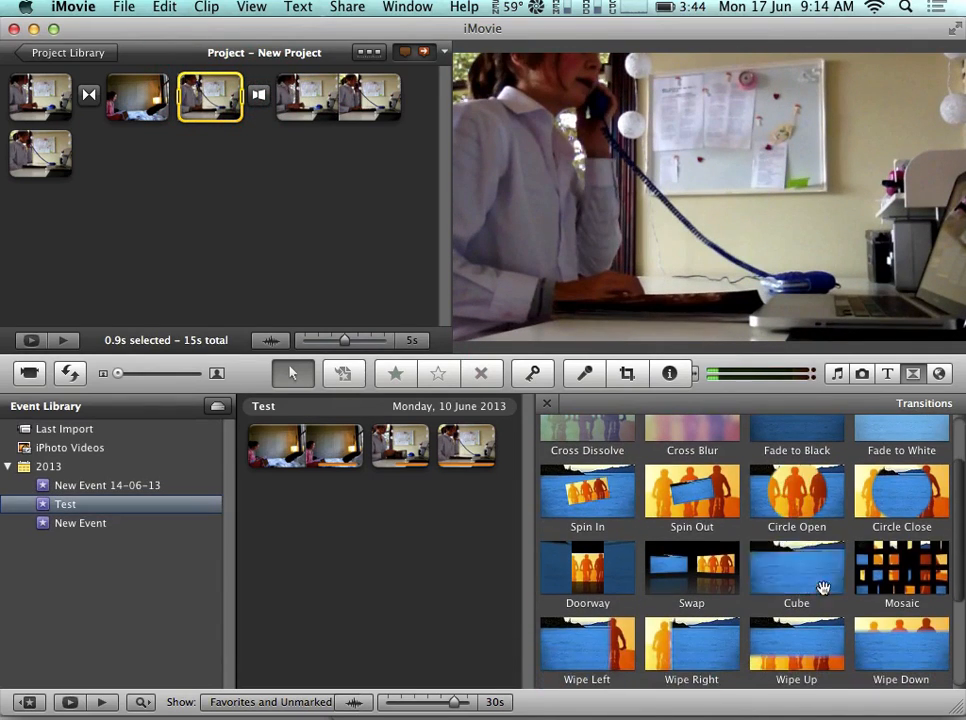
drag(903, 574, 263, 107)
click(224, 106)
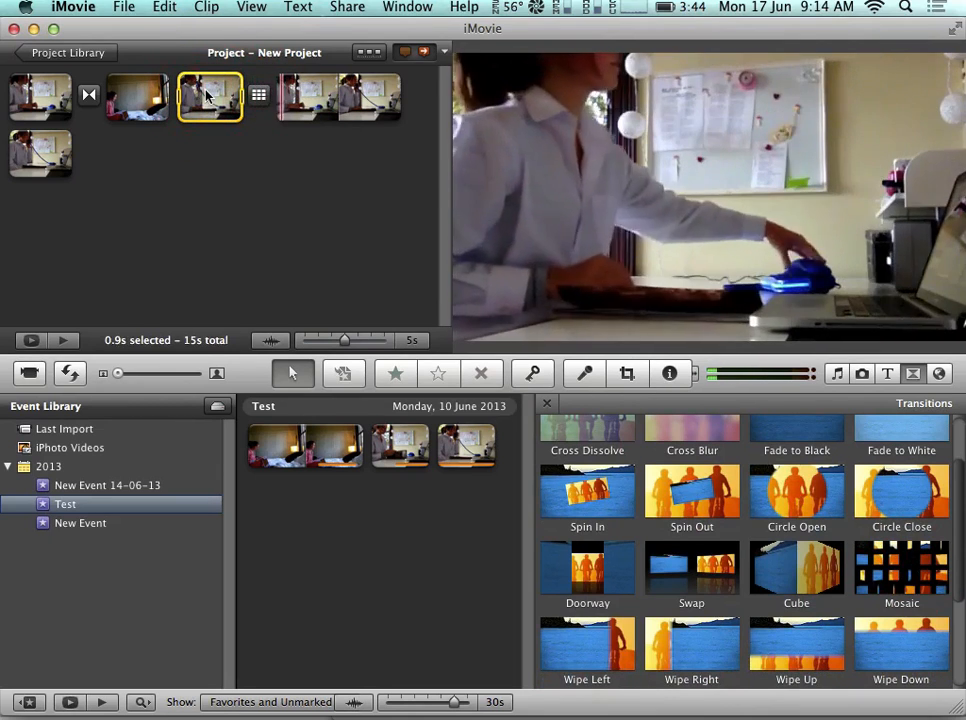
key(space)
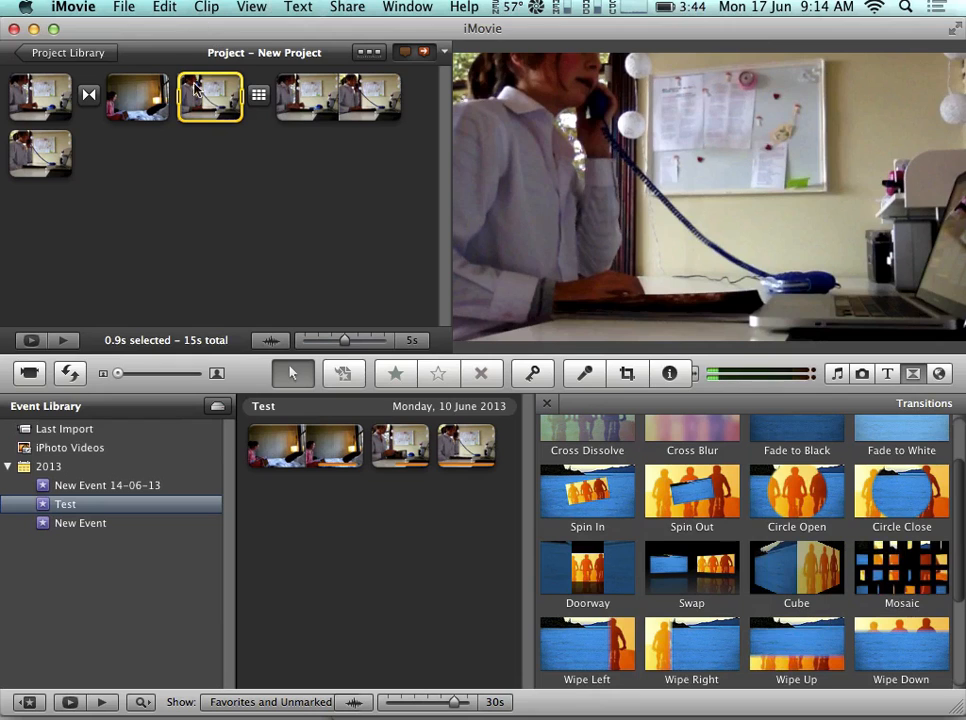
click(211, 93)
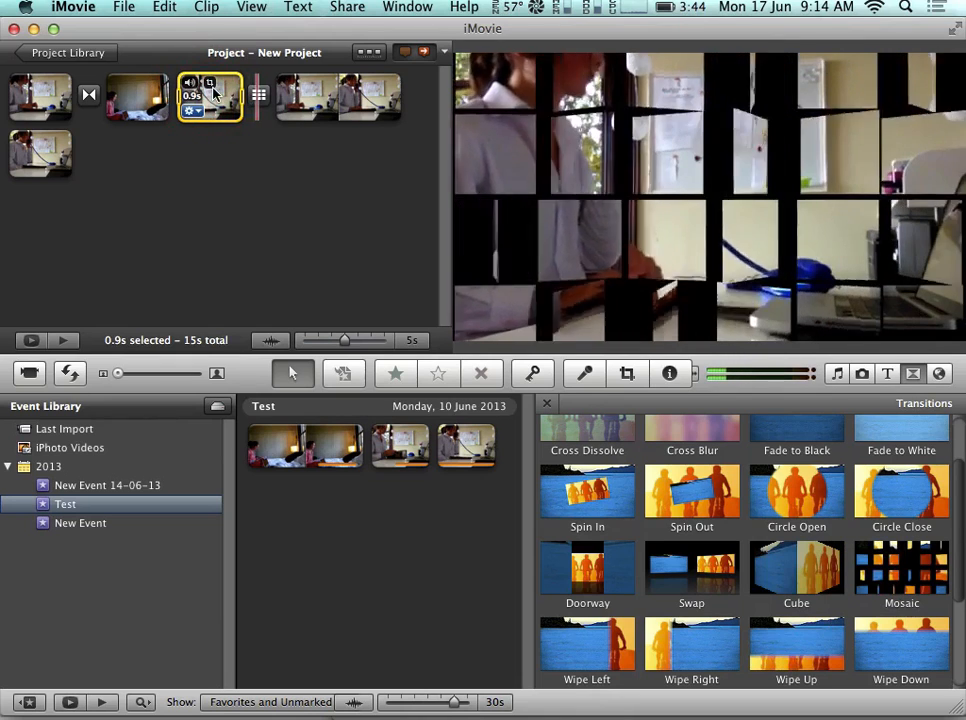
key(space)
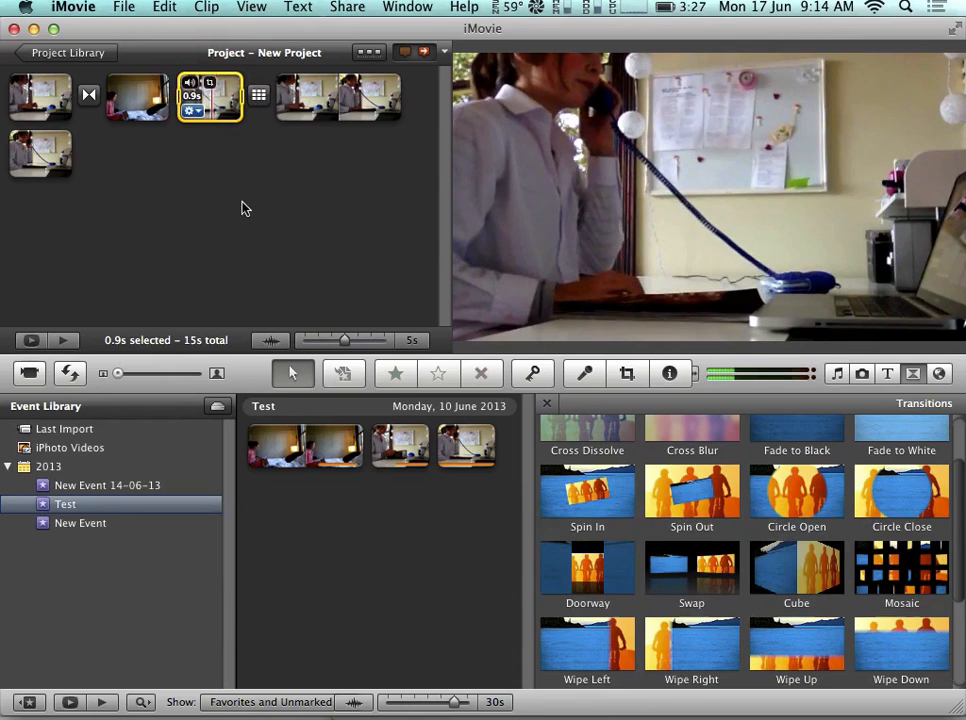
- Replace only the Mosaic transition with Spin In and play it back from the third clip
scroll(612, 615, down, 3)
drag(577, 490, 262, 90)
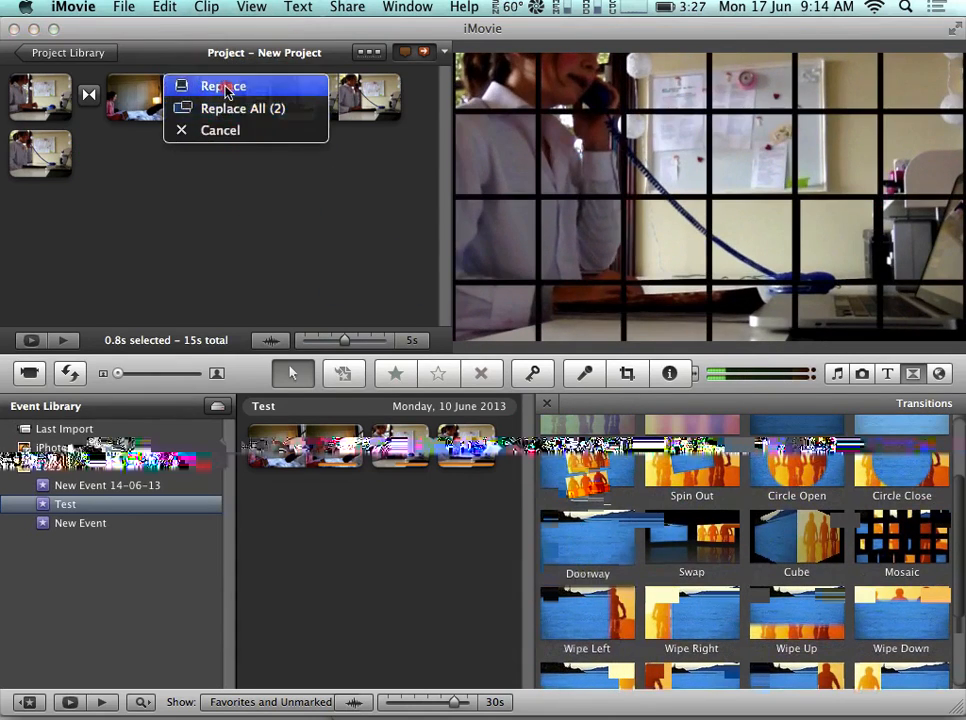
click(215, 87)
click(207, 97)
key(space)
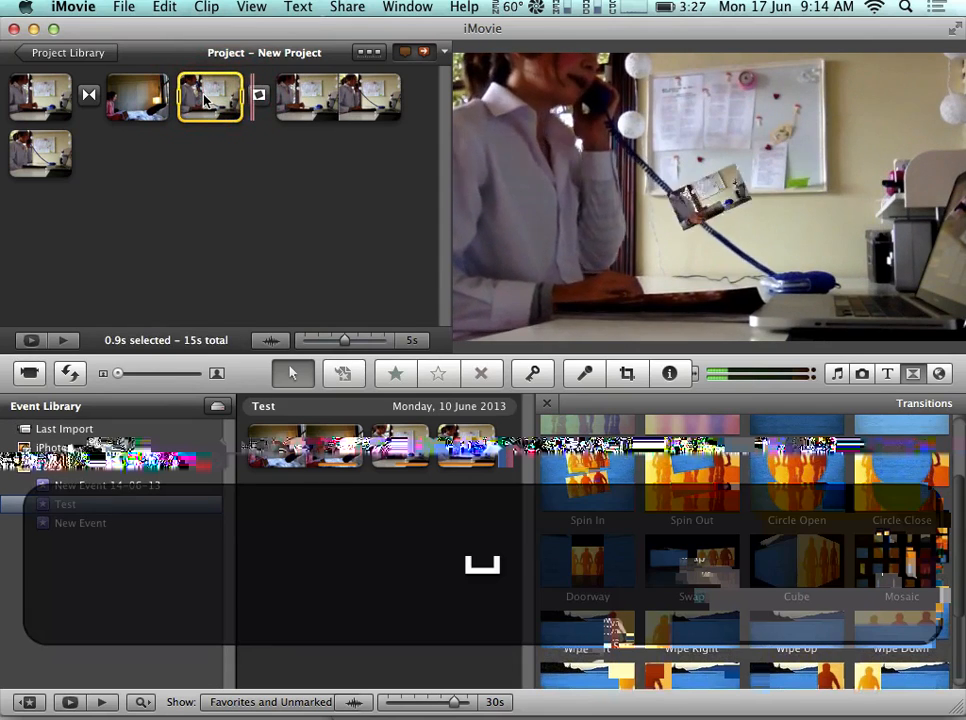
key(space)
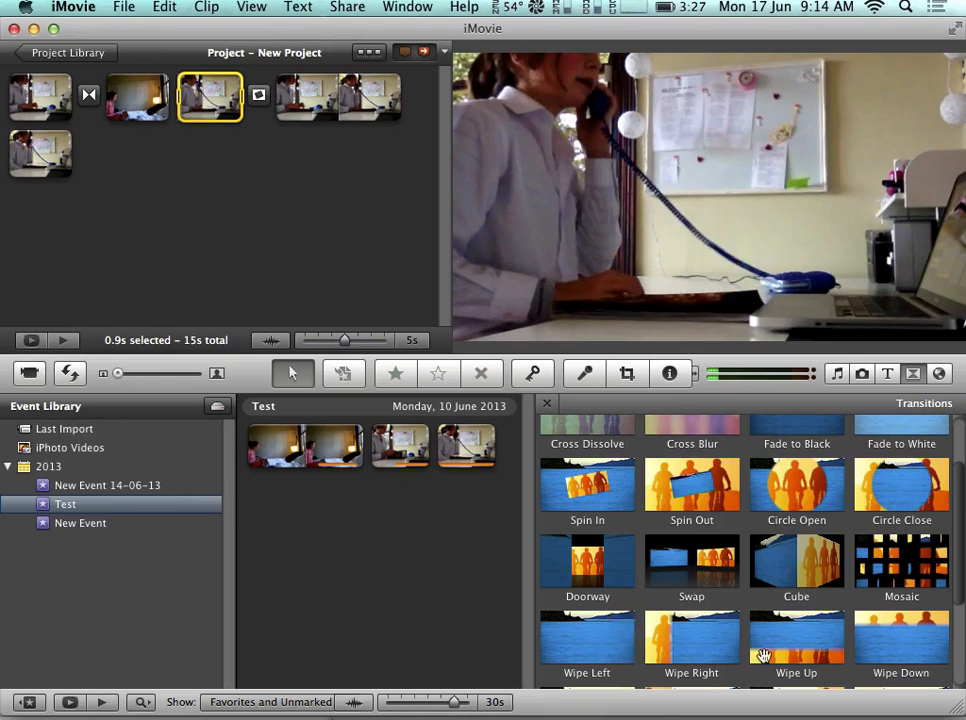
- Replace only the Spin In transition with a Page Curl transition and play it back from the third clip
scroll(812, 612, down, 3)
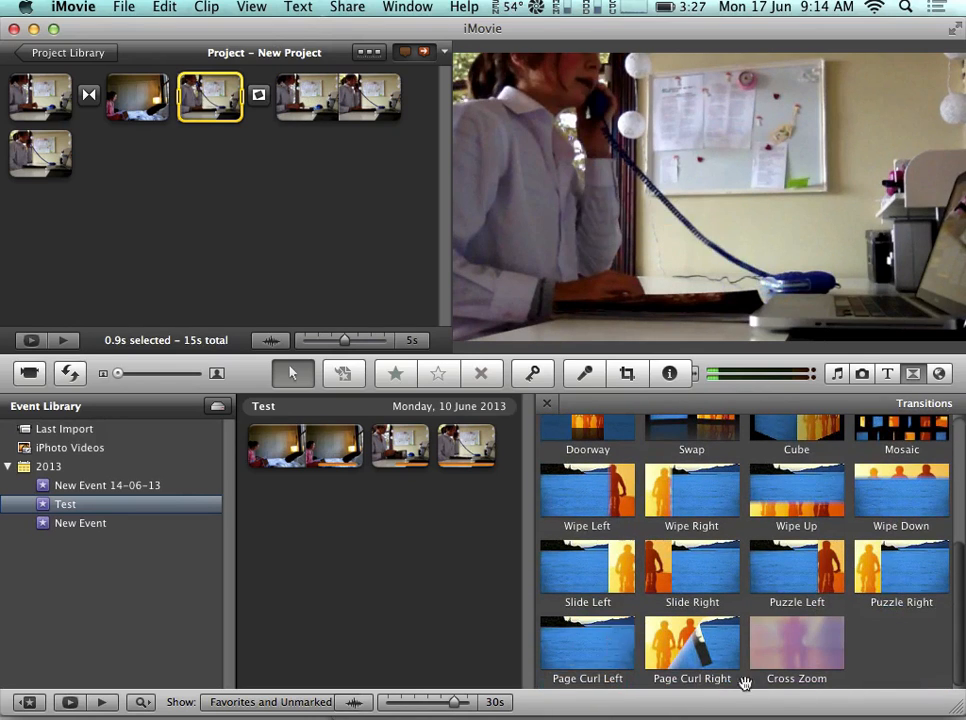
click(307, 7)
drag(307, 7, 258, 97)
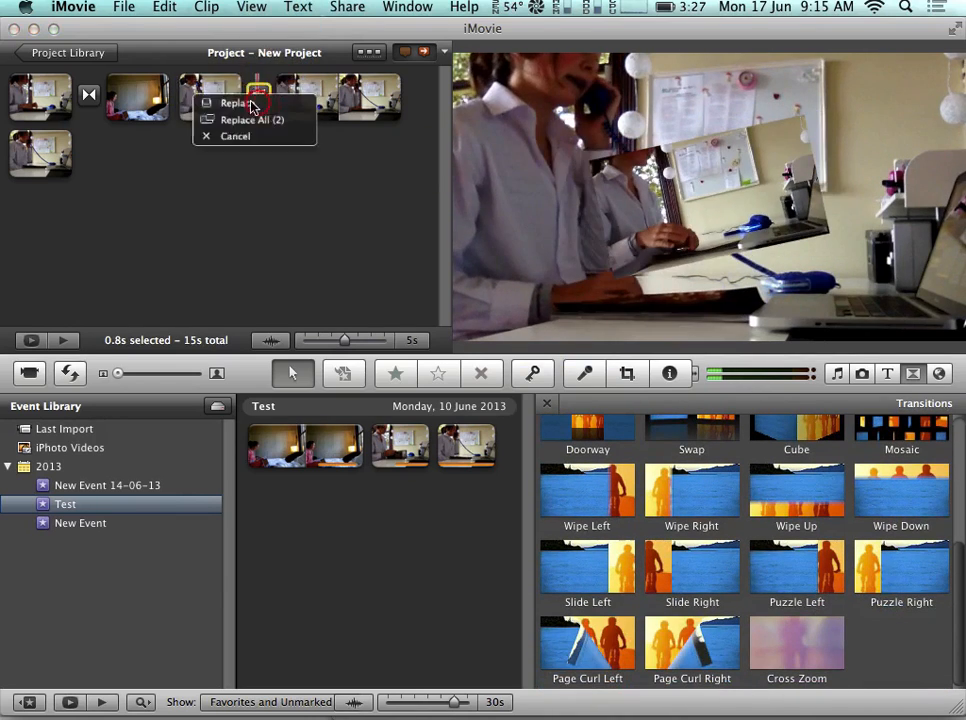
click(230, 102)
click(210, 96)
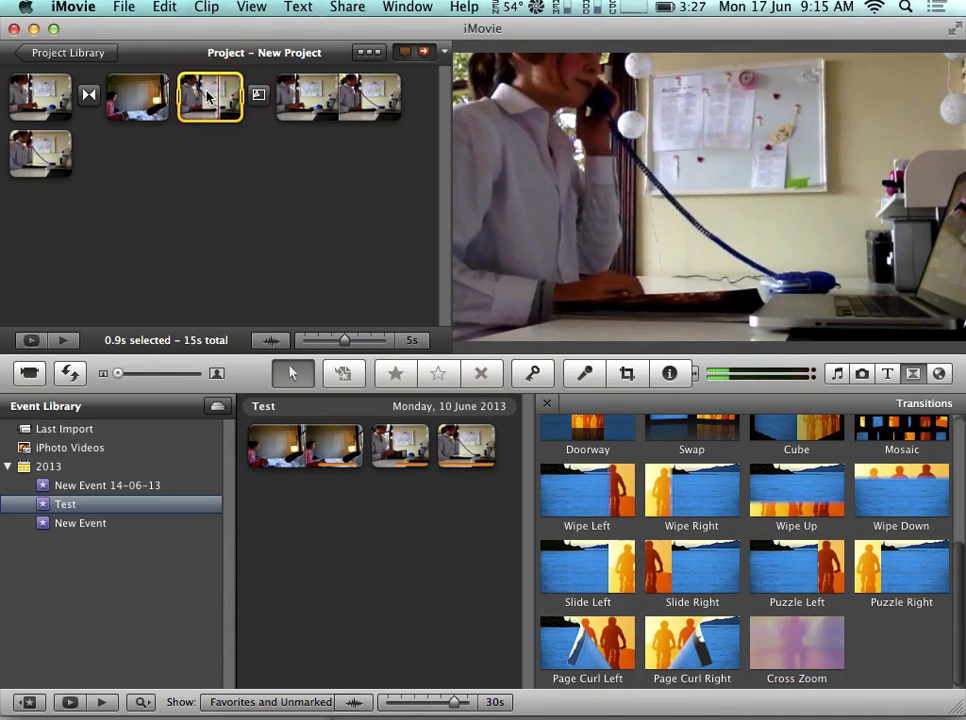
key(space)
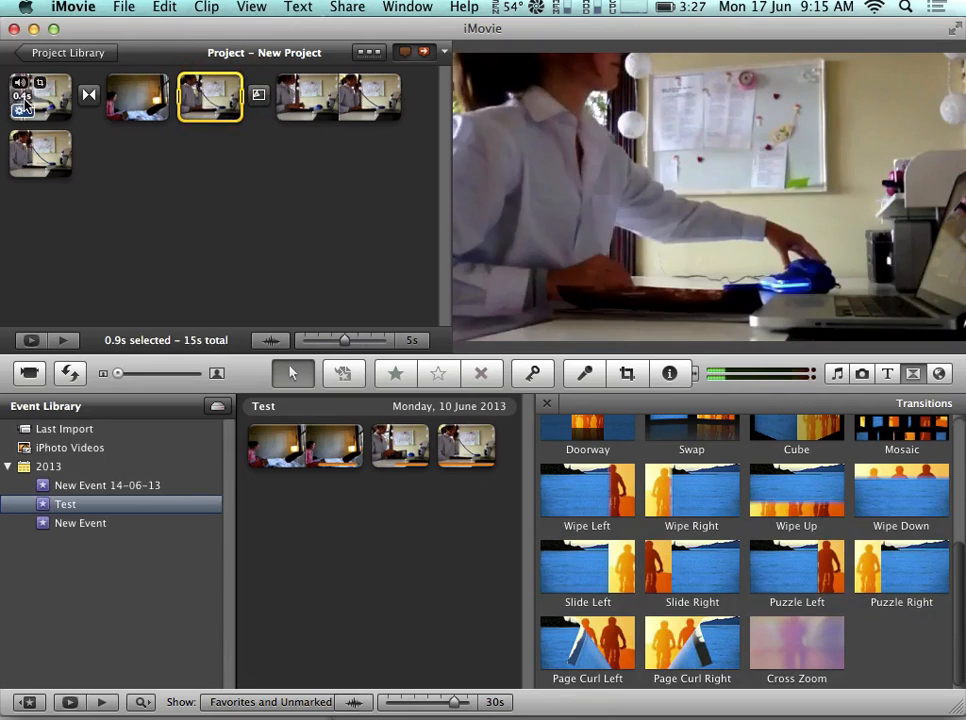
click(305, 95)
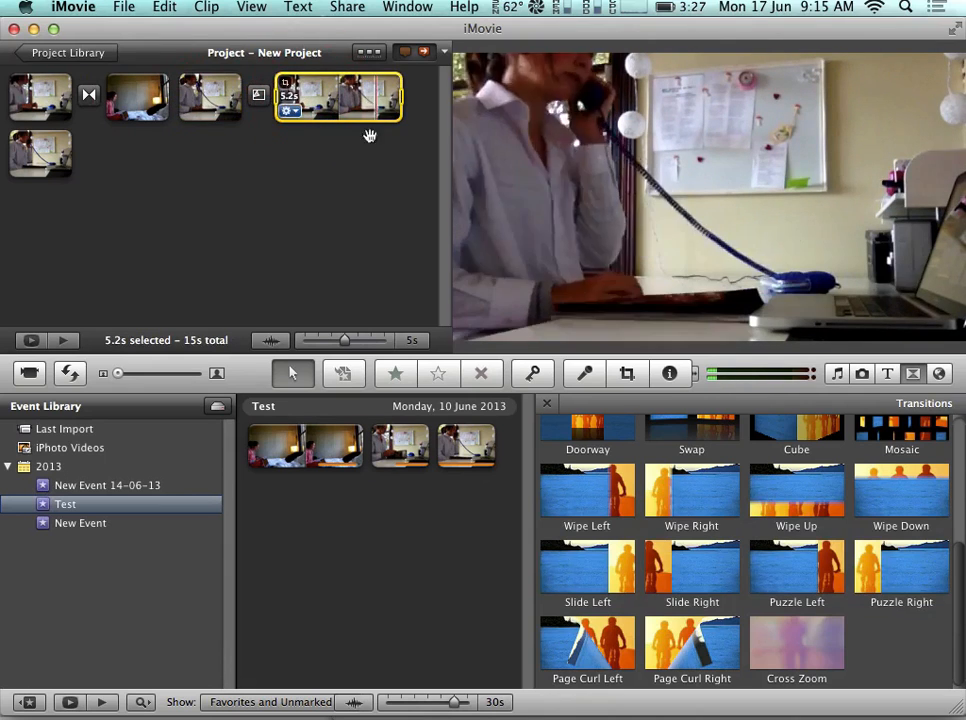
- Overlay the Test event's bedroom footage on the first project clip as Side by Side and play the split view
drag(288, 443, 44, 93)
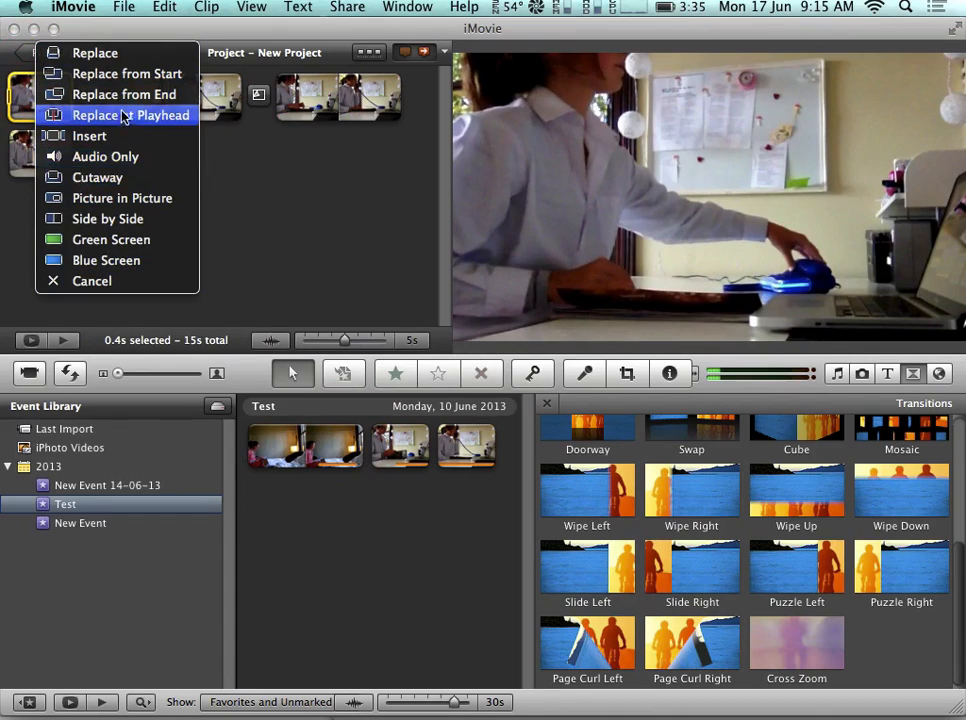
click(126, 226)
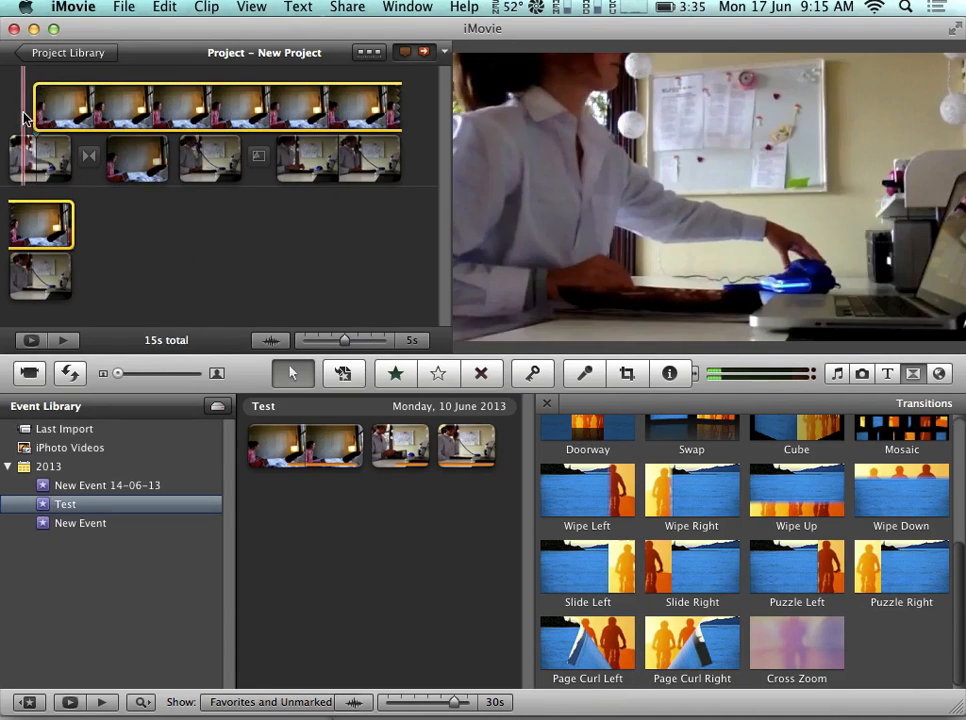
key(space)
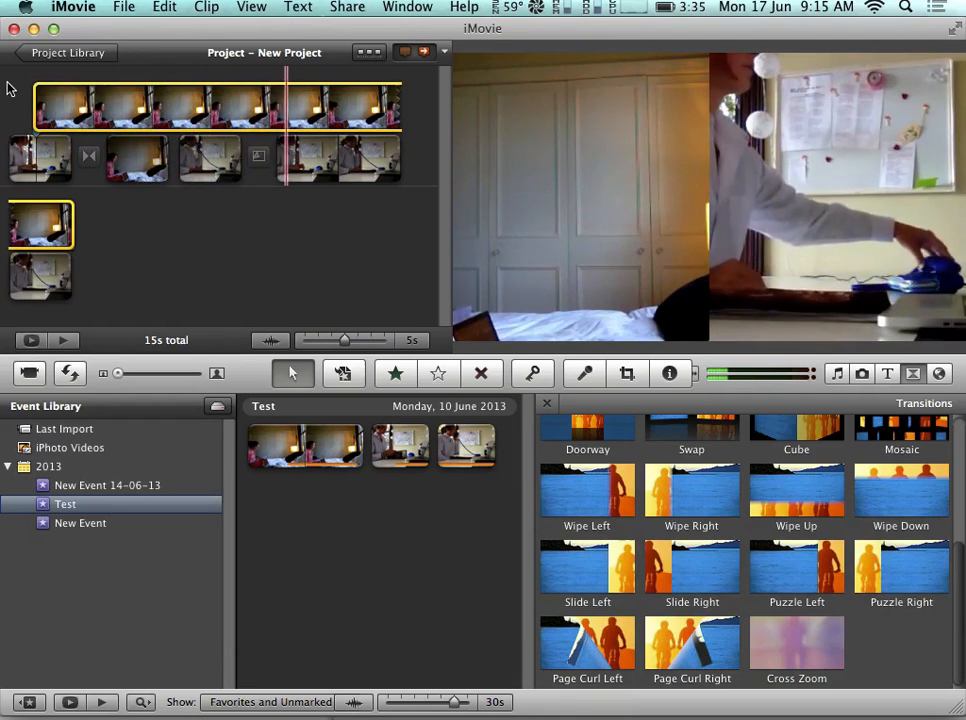
key(space)
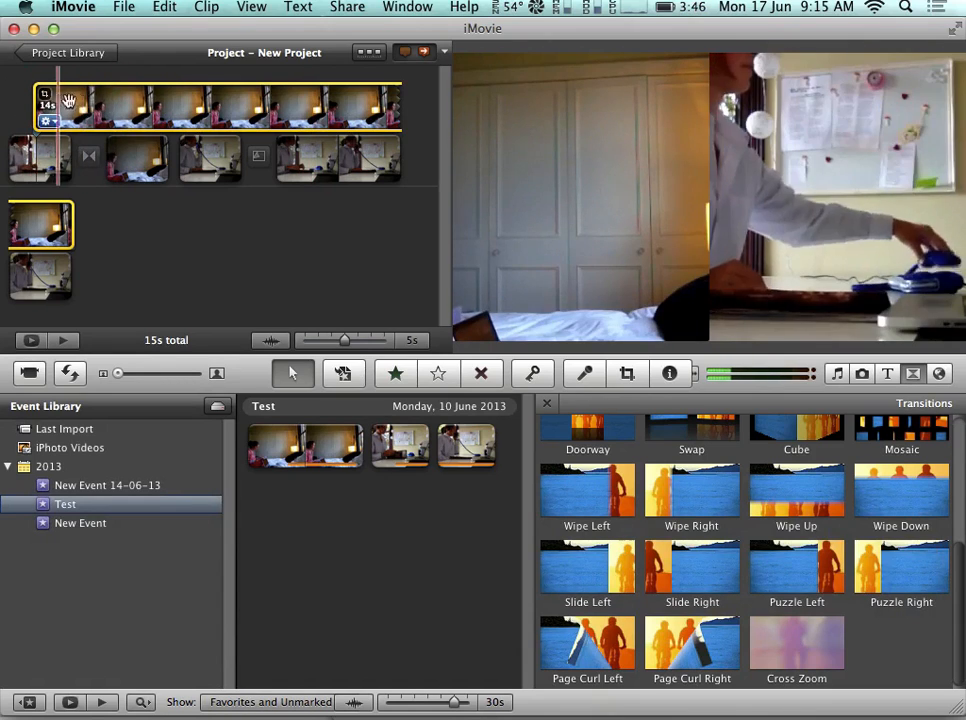
- Inspect the side-by-side clip's settings without changing them, and undo the Side by Side overlay
double_click(83, 105)
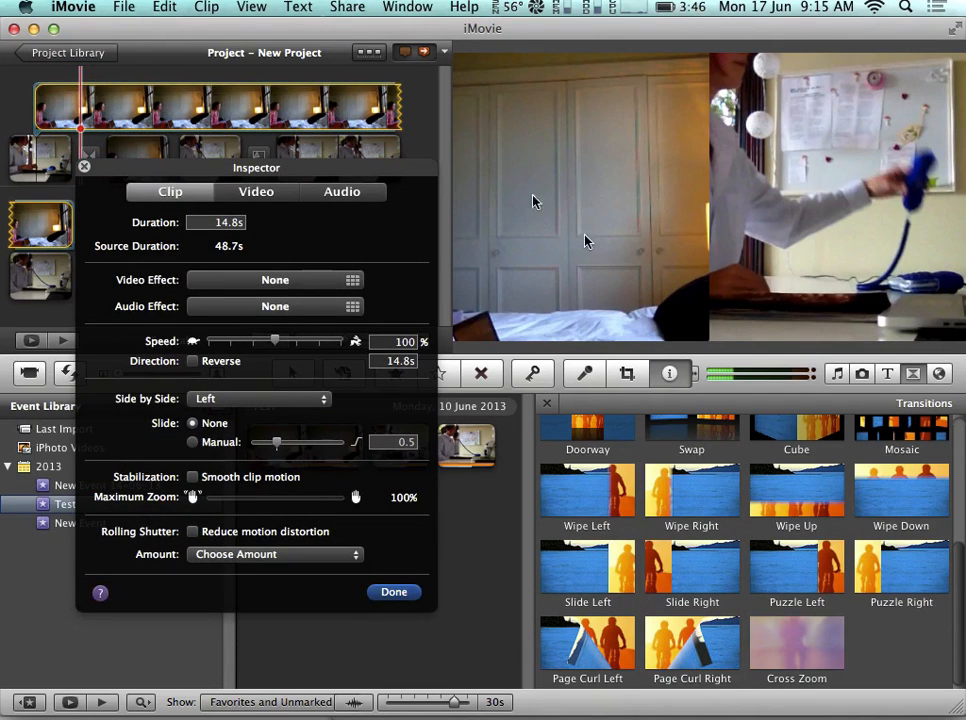
key(Escape)
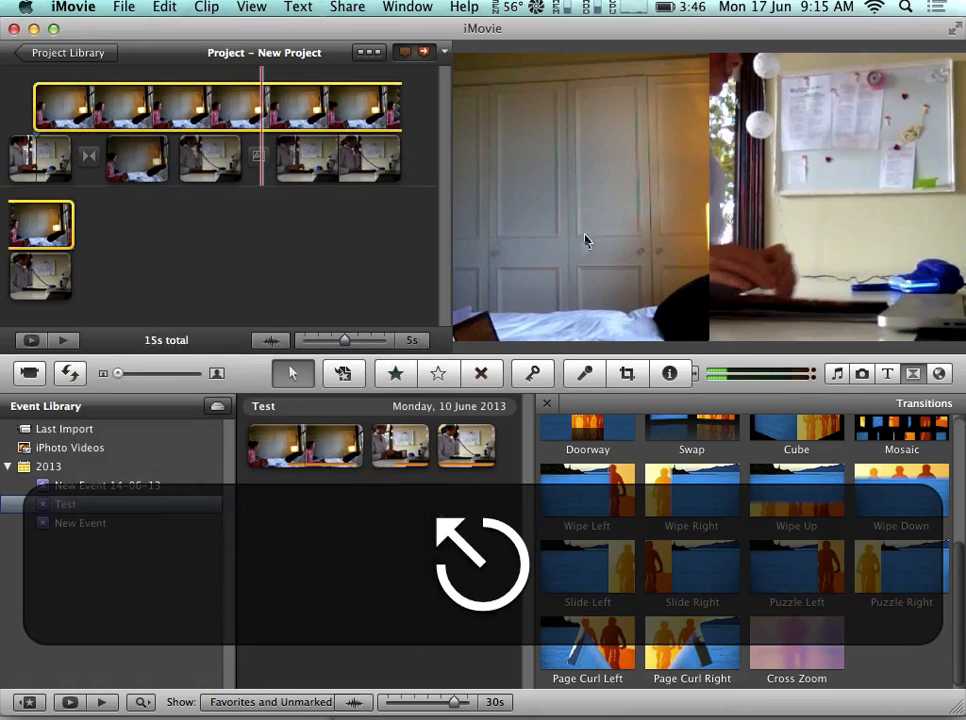
key(cmd+z)
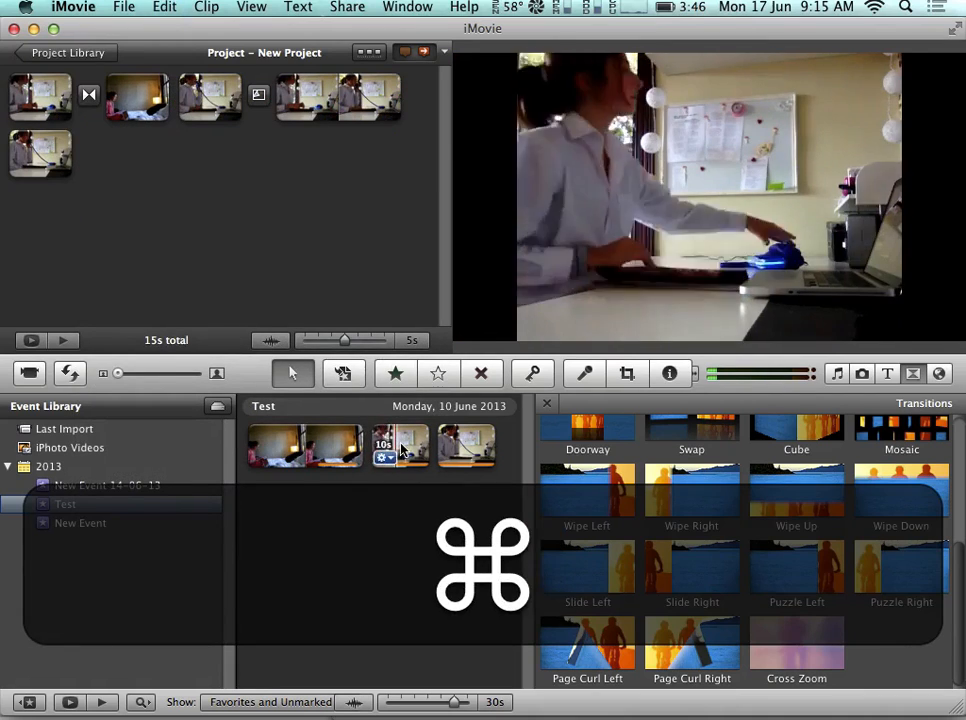
- Overlay the bedroom footage on the first project clip as Picture in Picture and play it back
click(309, 444)
drag(315, 444, 52, 104)
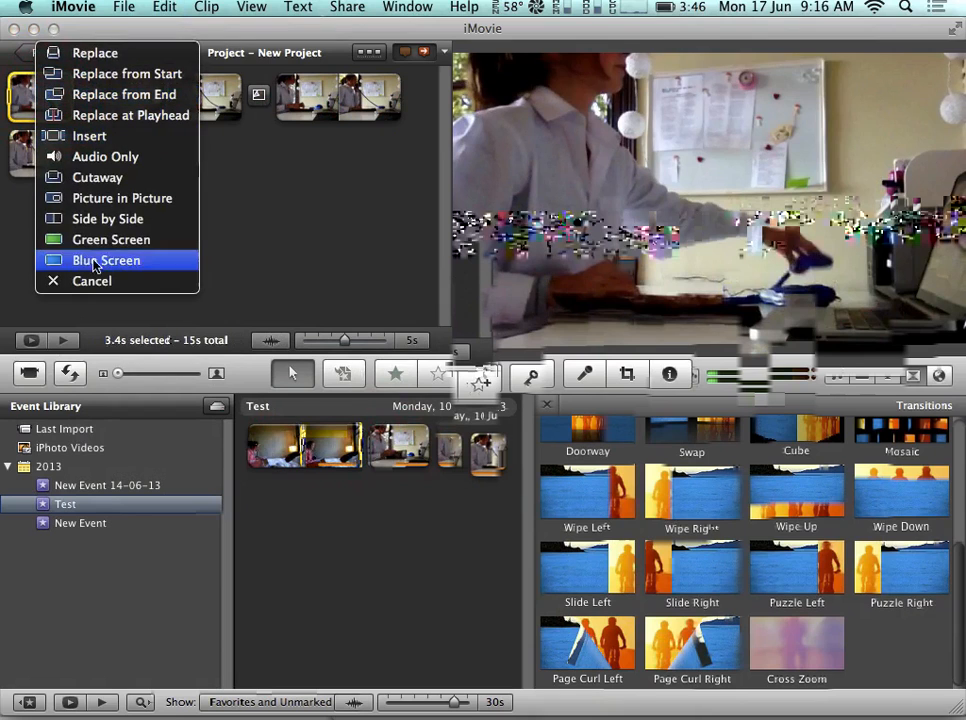
click(112, 199)
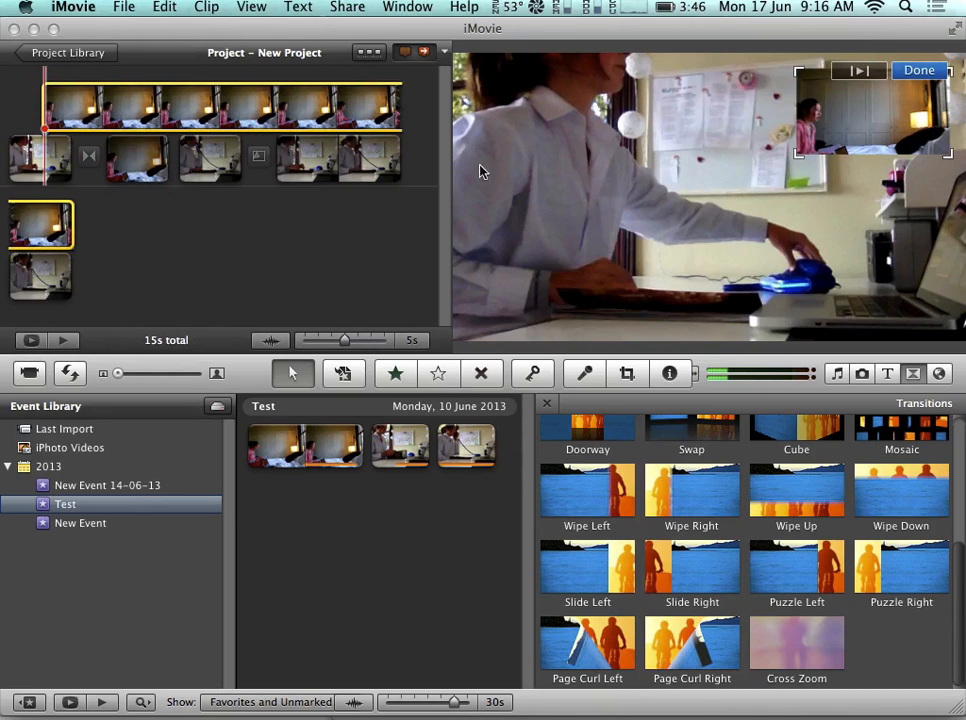
key(space)
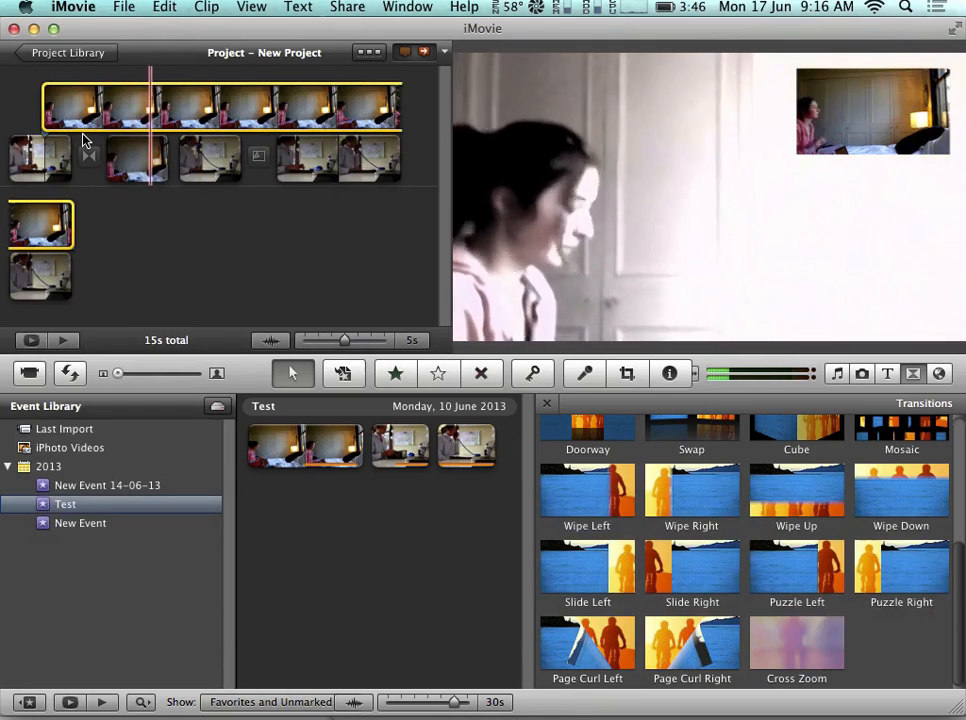
key(space)
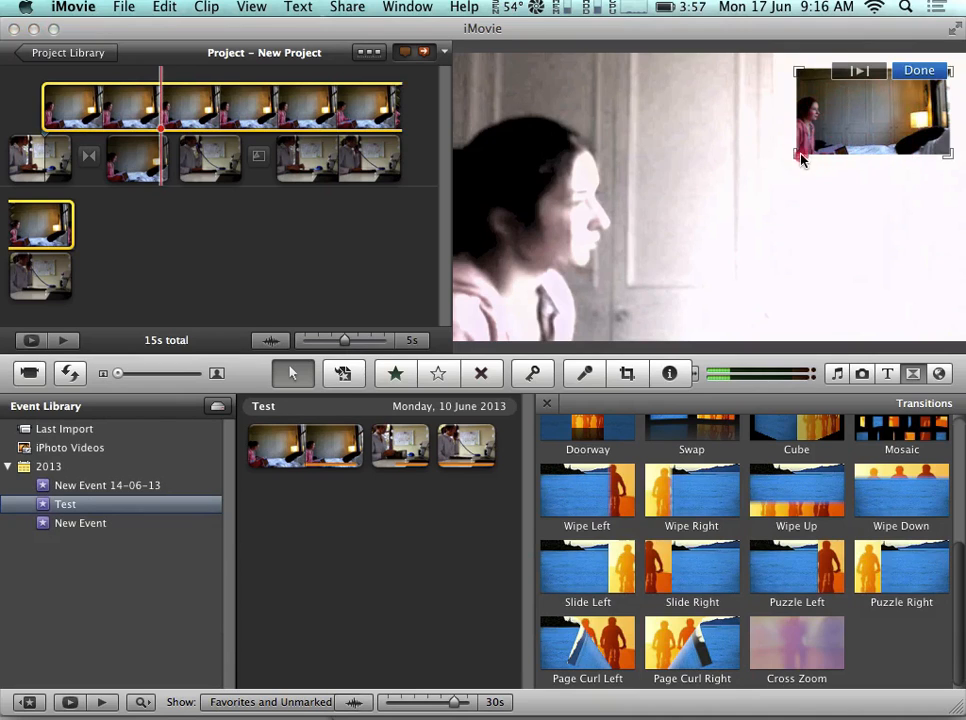
- Try enlarging the Picture in Picture inset, and undo both the resizing and the overlay
drag(801, 158, 690, 276)
key(super+z)
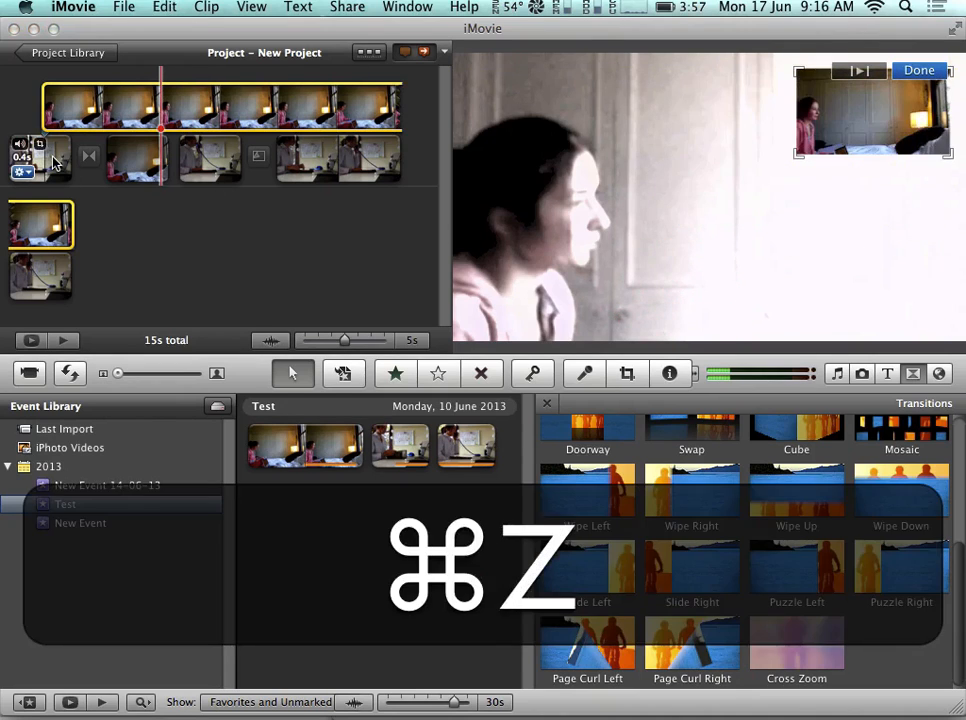
key(super+z)
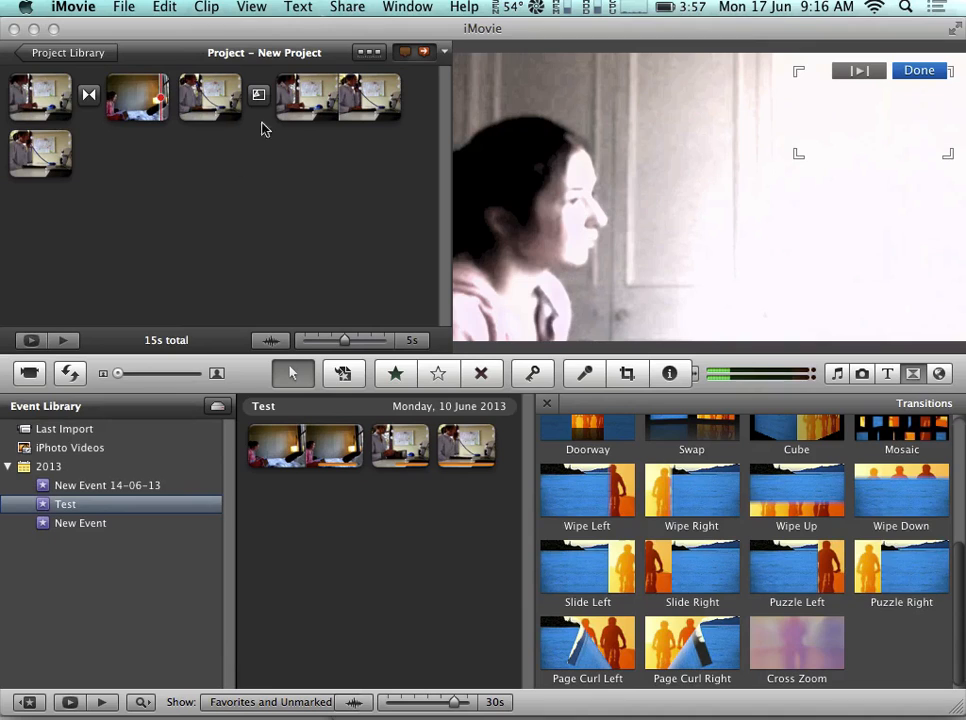
- Show the project as a single-row timeline, and switch back to the wrapped layout
click(368, 55)
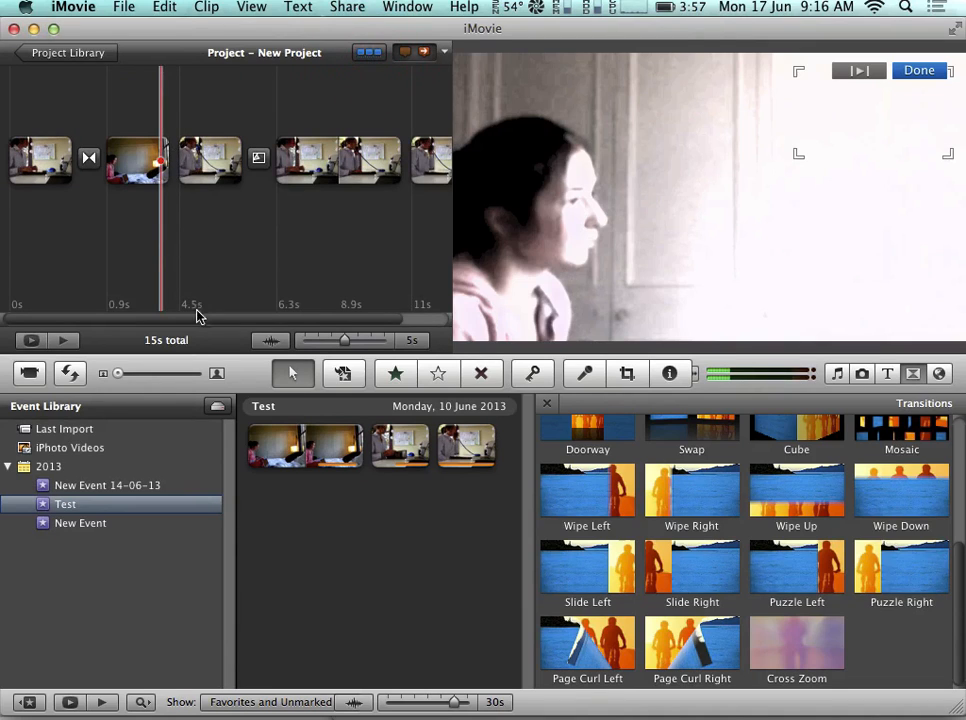
click(368, 53)
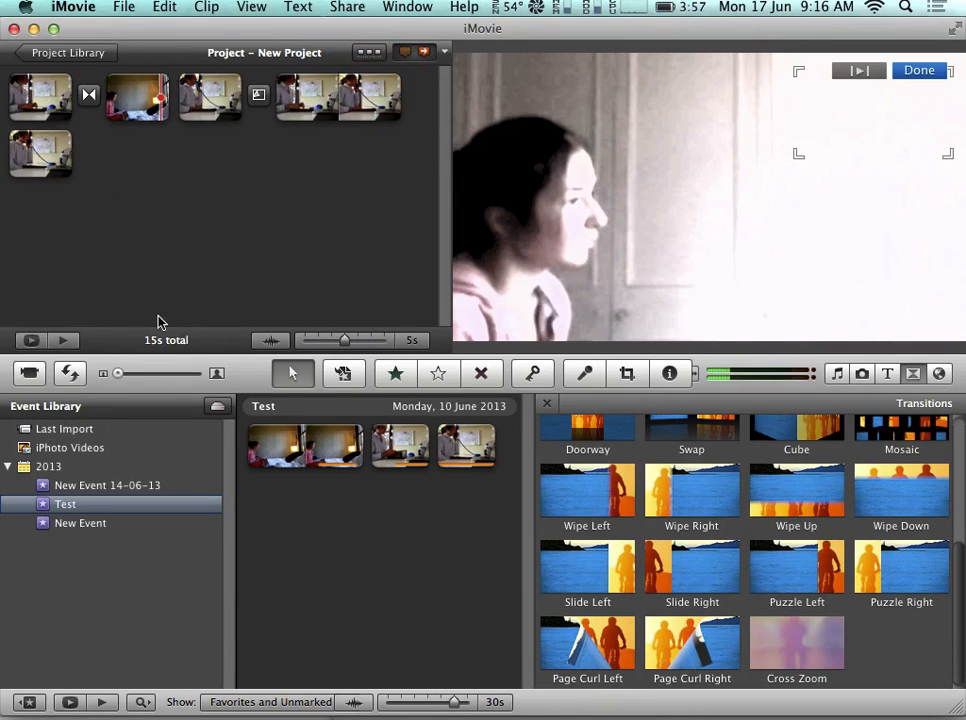
- Add the Bee Gees song Stayin' Alive from the iTunes library as an audio track starting within the first project clip
click(830, 376)
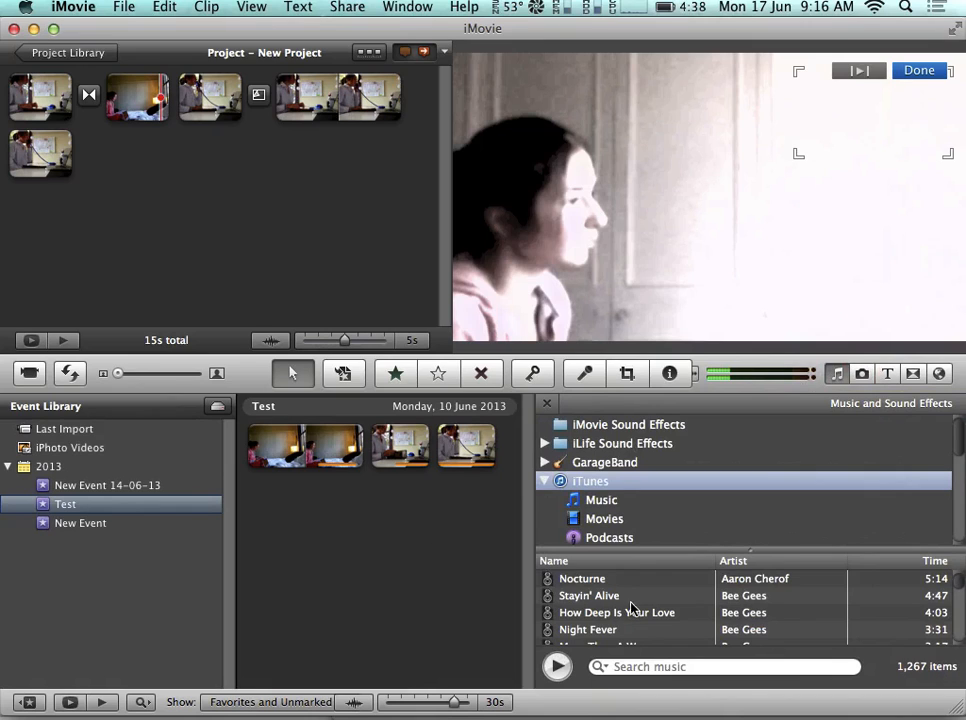
click(587, 582)
drag(587, 598, 155, 243)
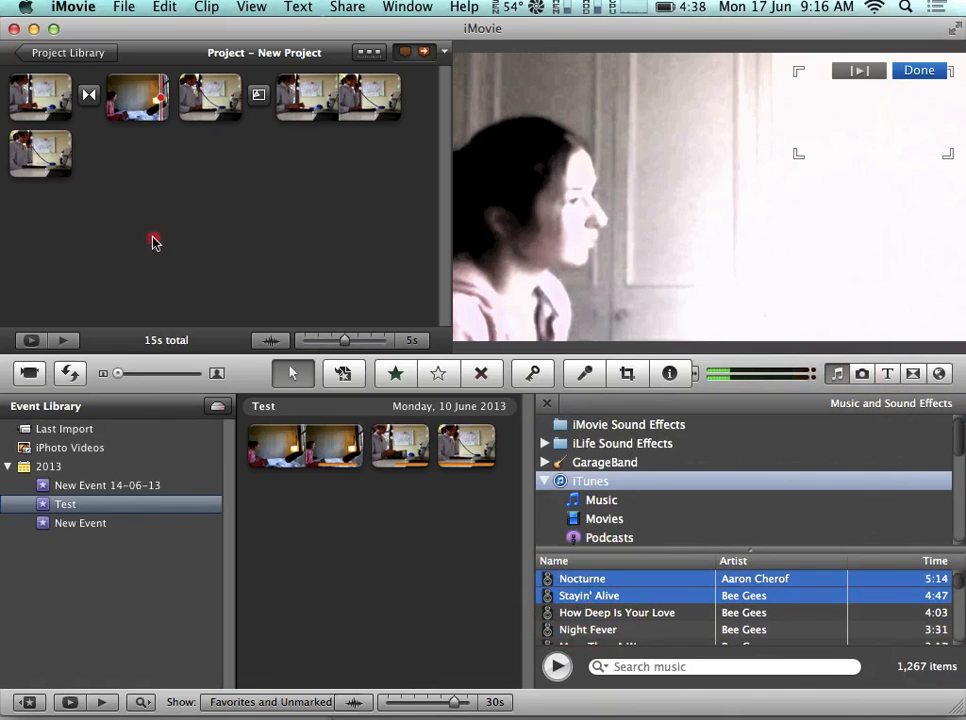
click(618, 611)
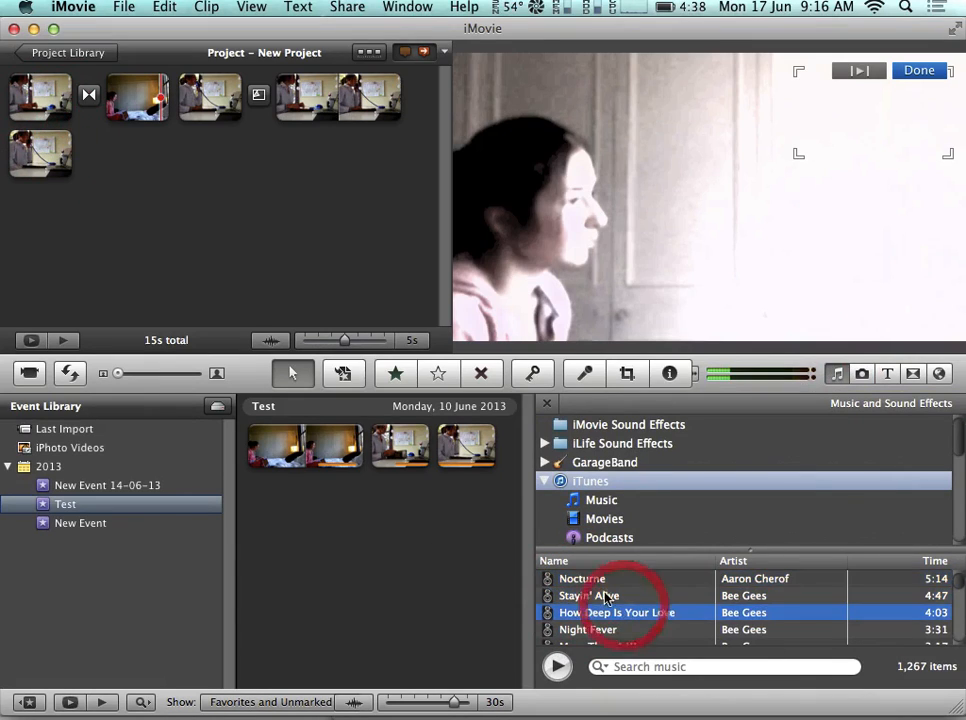
click(605, 596)
drag(525, 600, 30, 115)
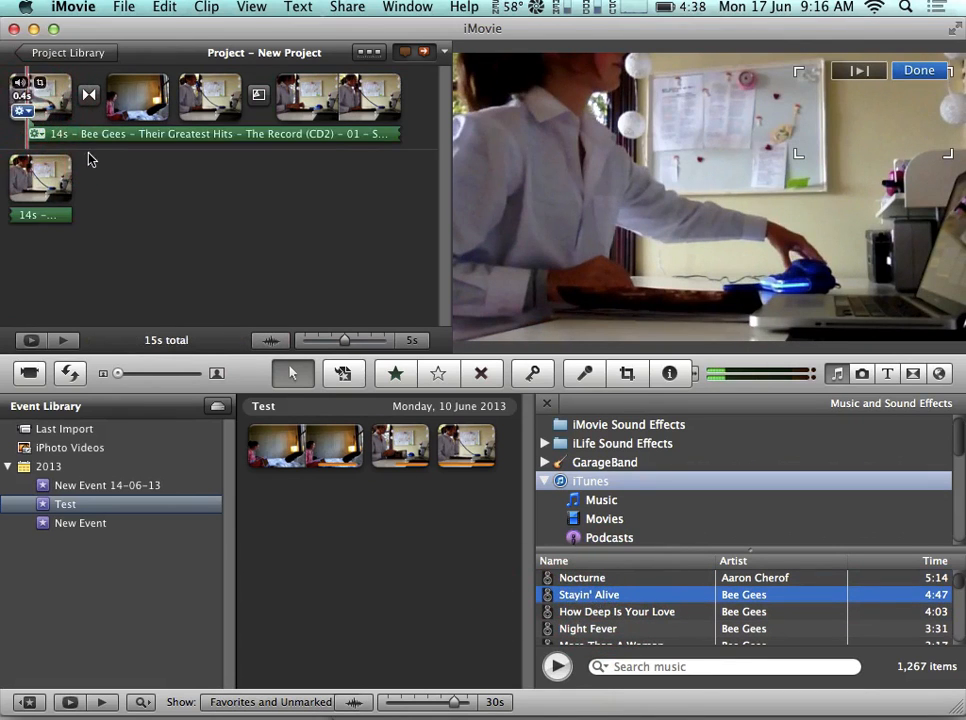
- Play back the project with its music and reposition the Stayin' Alive track beneath the clips
key(space)
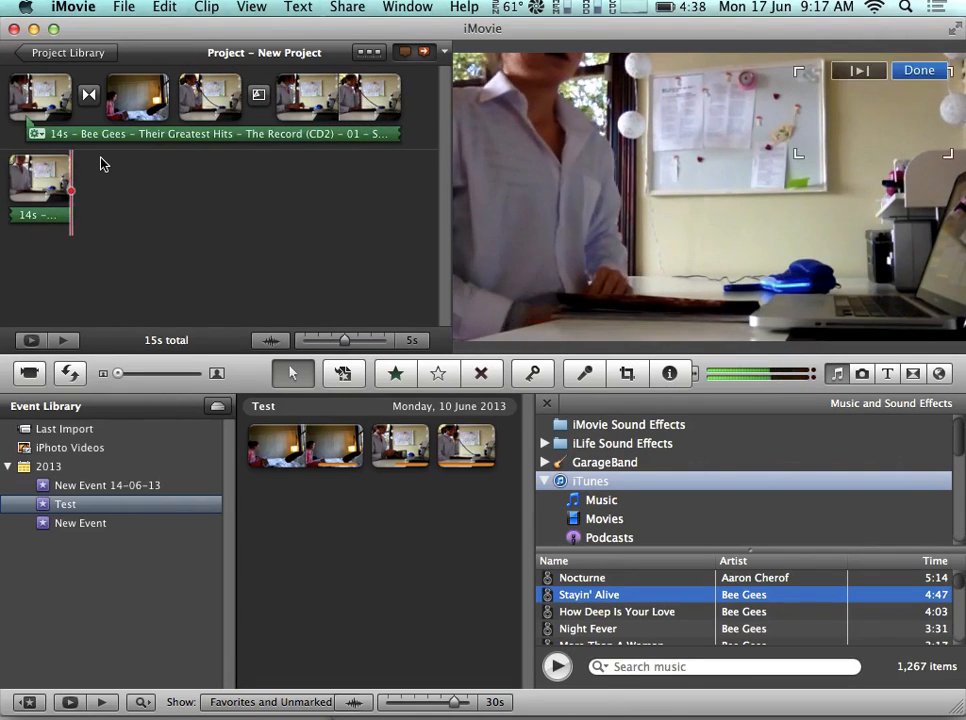
key(space)
key(space)
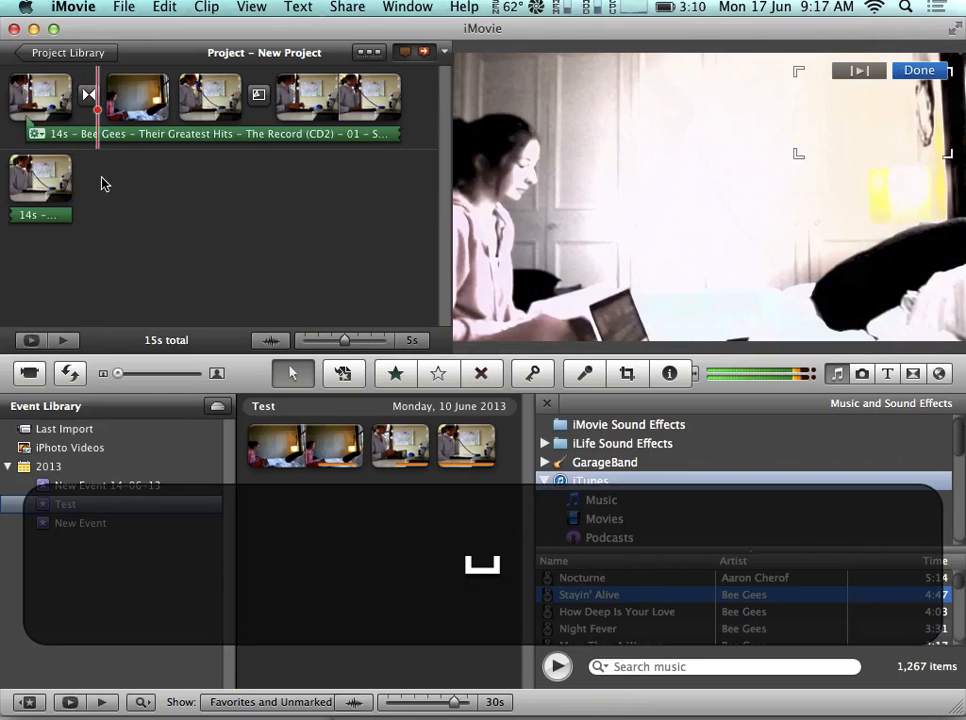
click(177, 135)
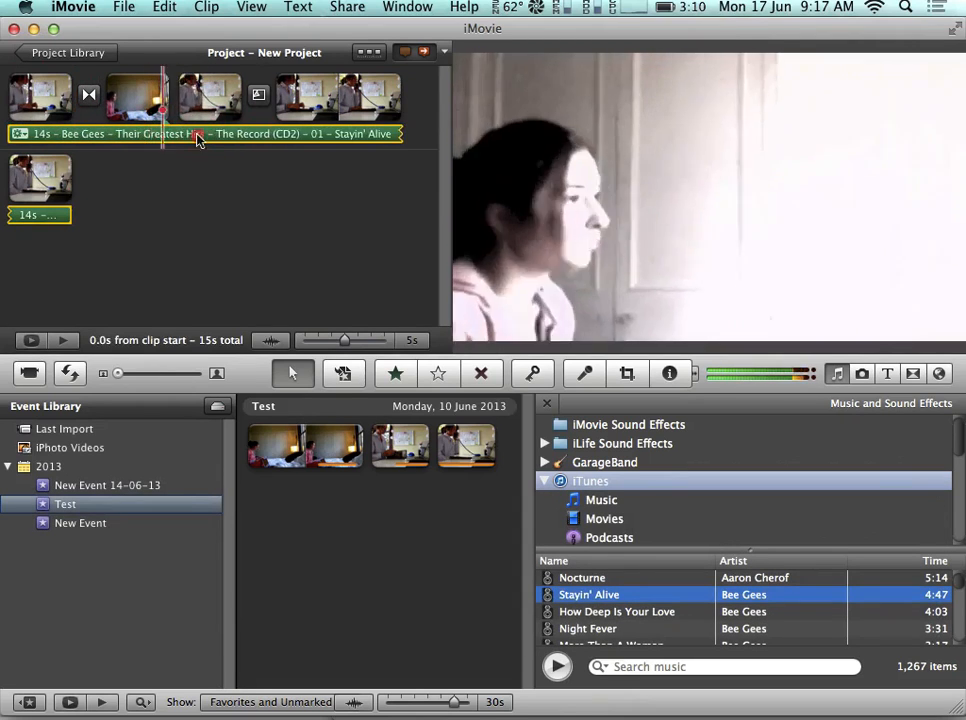
click(302, 142)
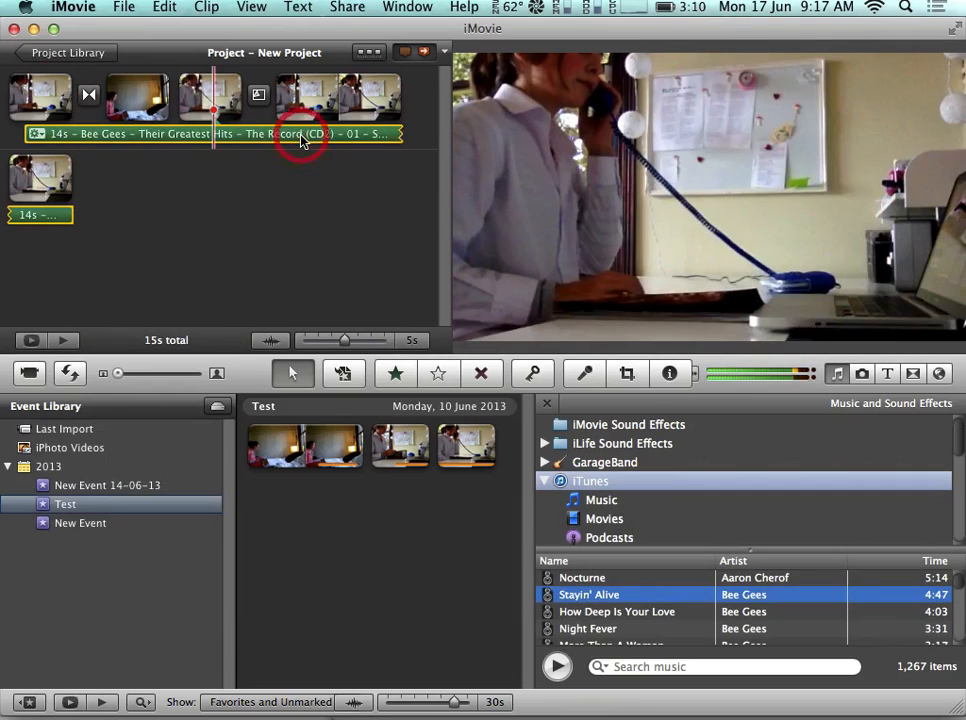
- Record a voiceover of about 5.8 s with the built-in microphone, starting within the fourth clip, and play it back
click(580, 375)
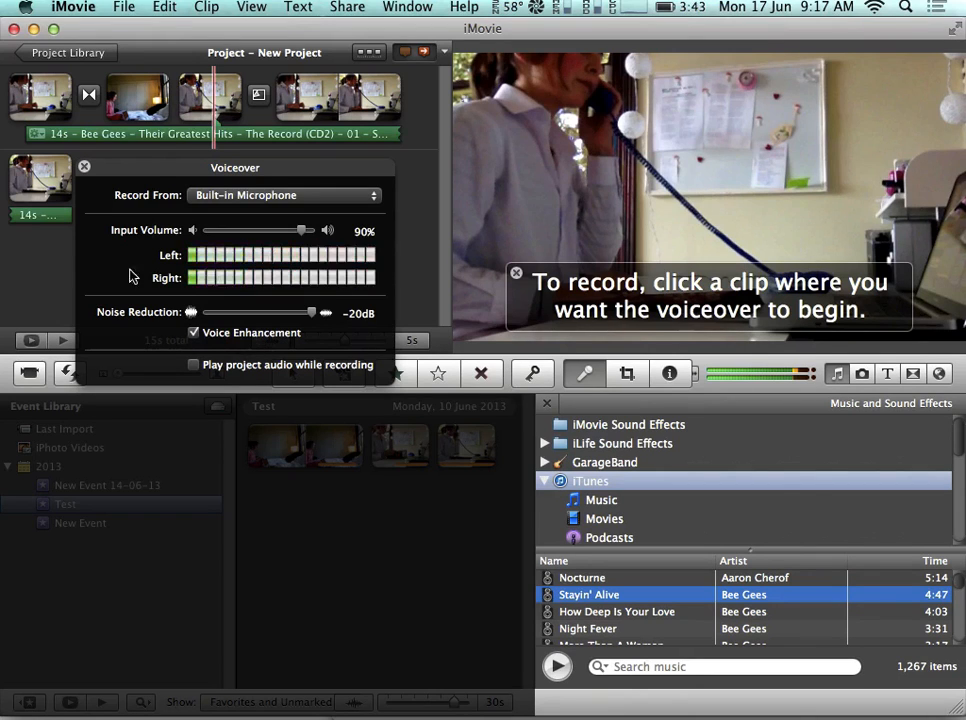
click(84, 166)
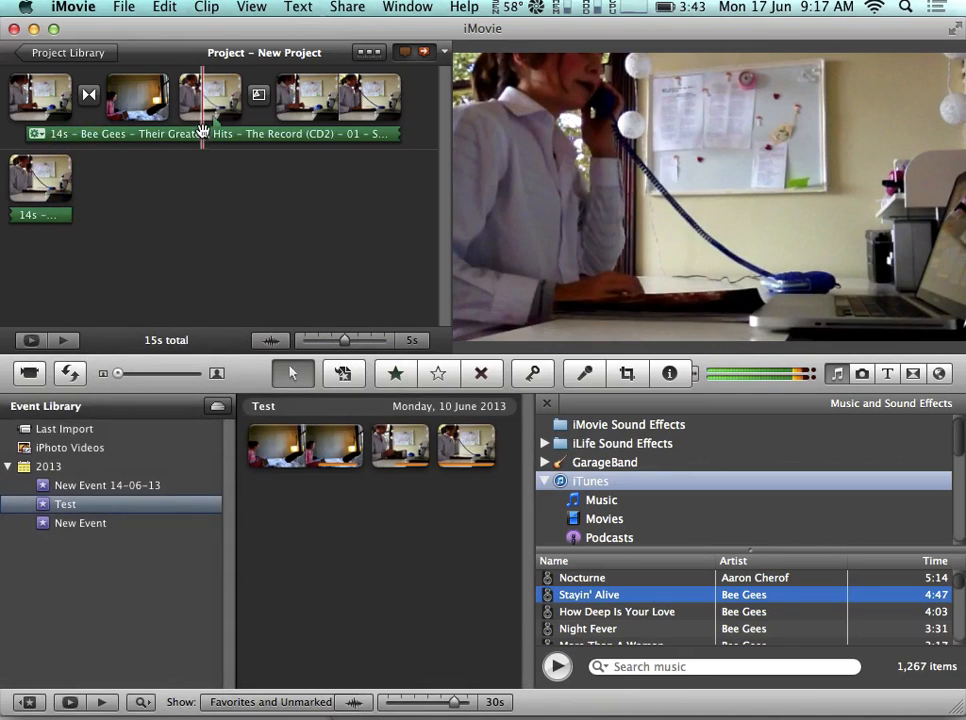
click(588, 375)
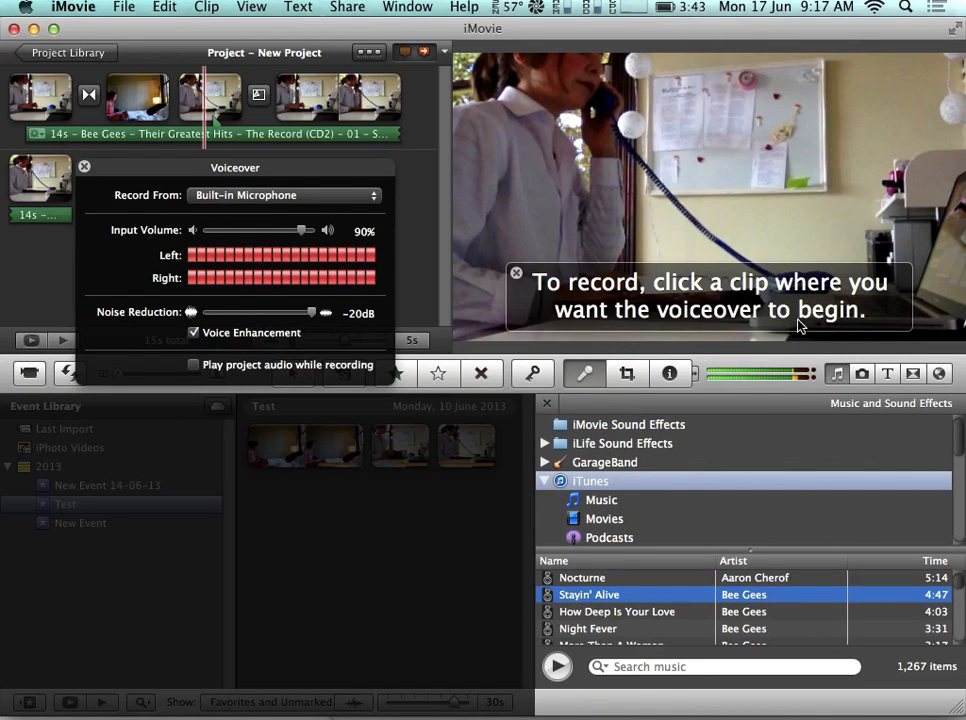
click(320, 100)
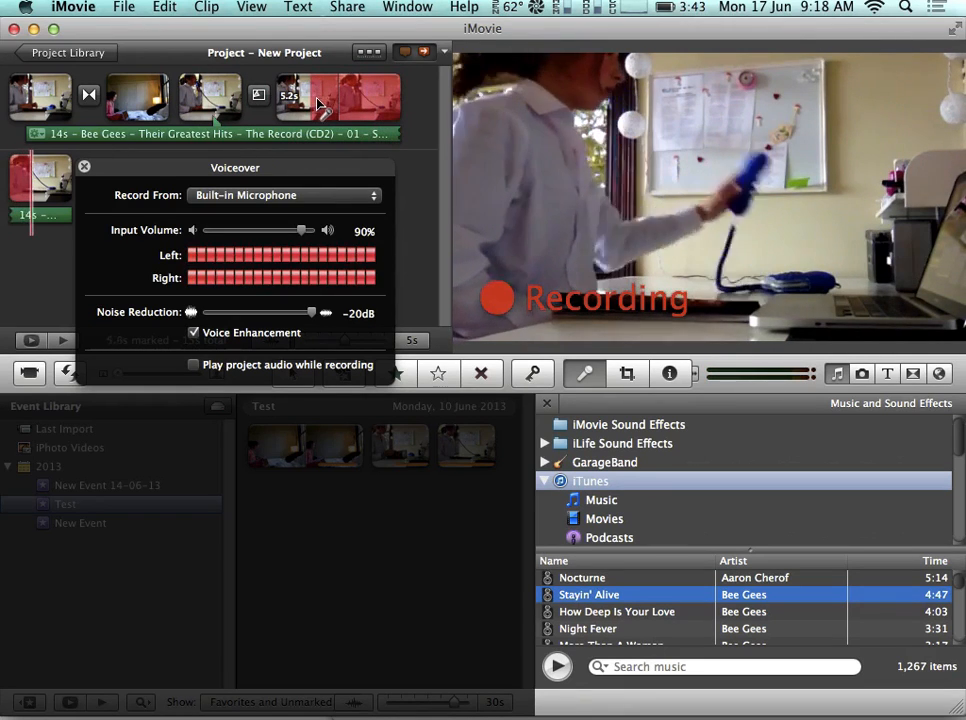
click(317, 105)
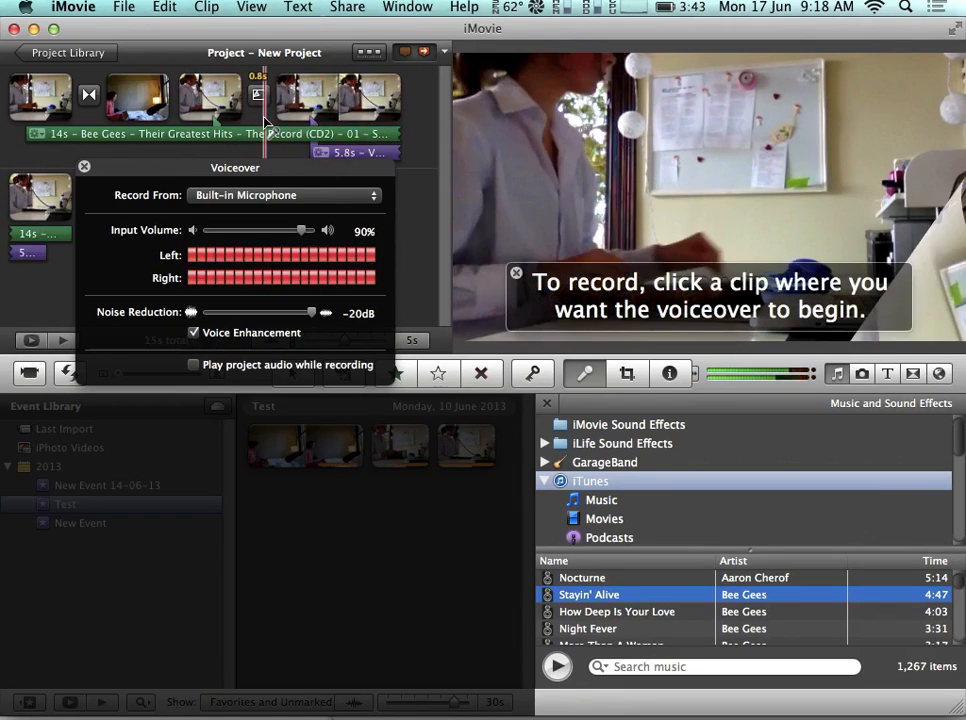
click(84, 167)
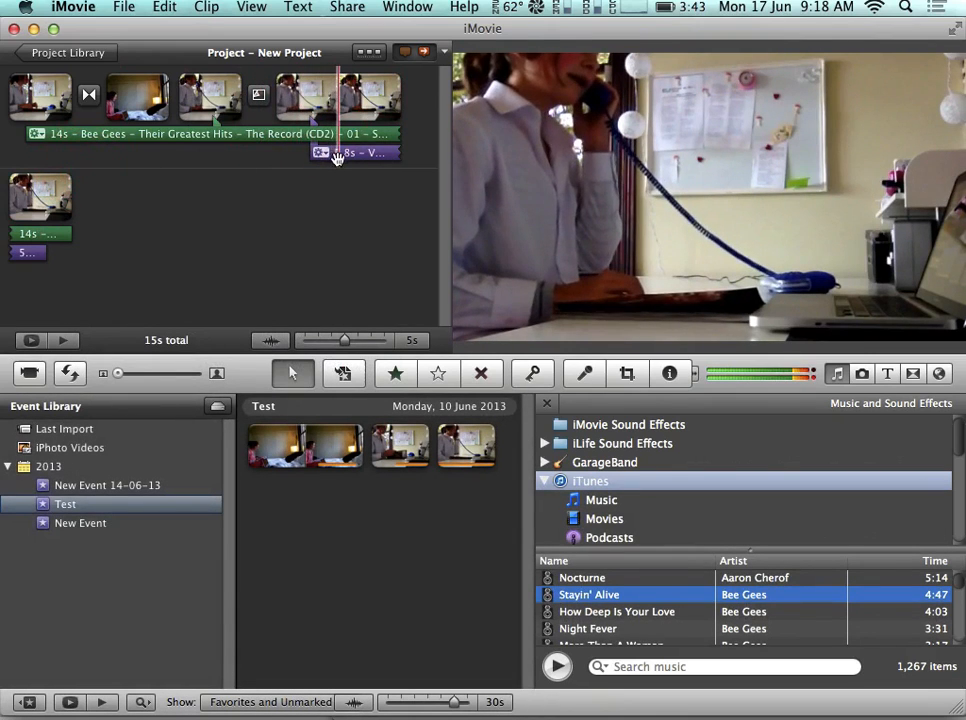
key(space)
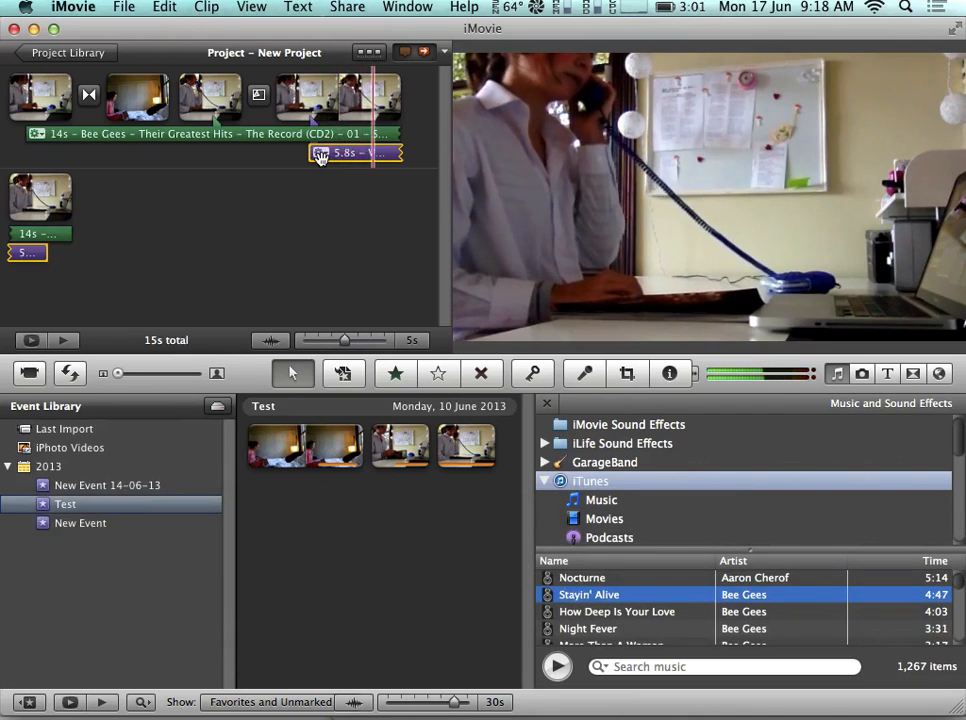
- Stop playback, open the recorded voiceover's clip settings to view its duration, audio effect and speed options, and close them
key(space)
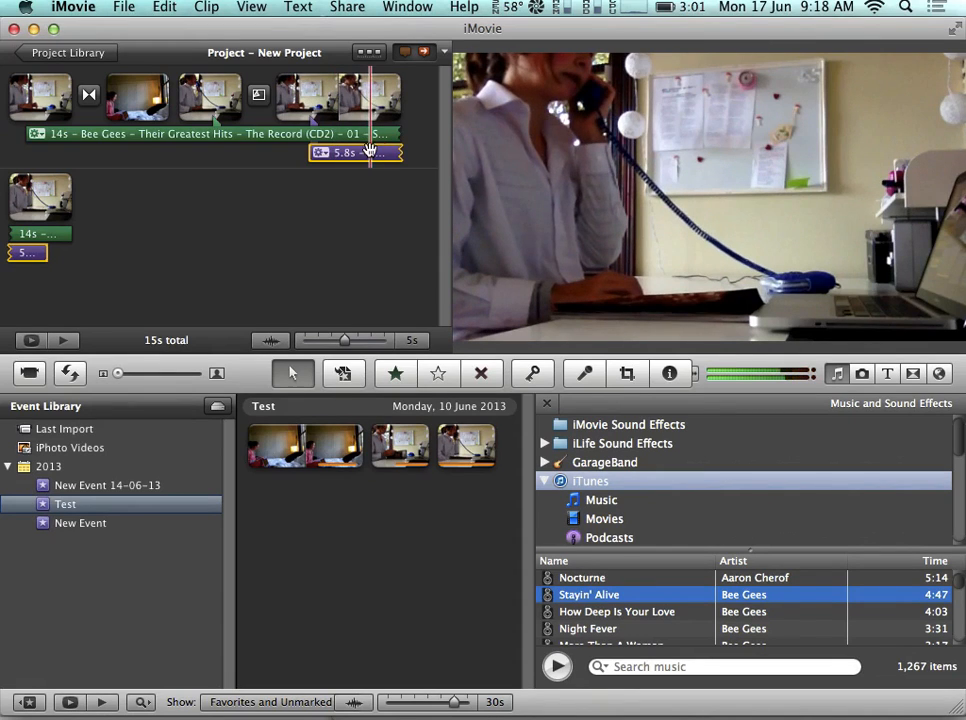
double_click(358, 153)
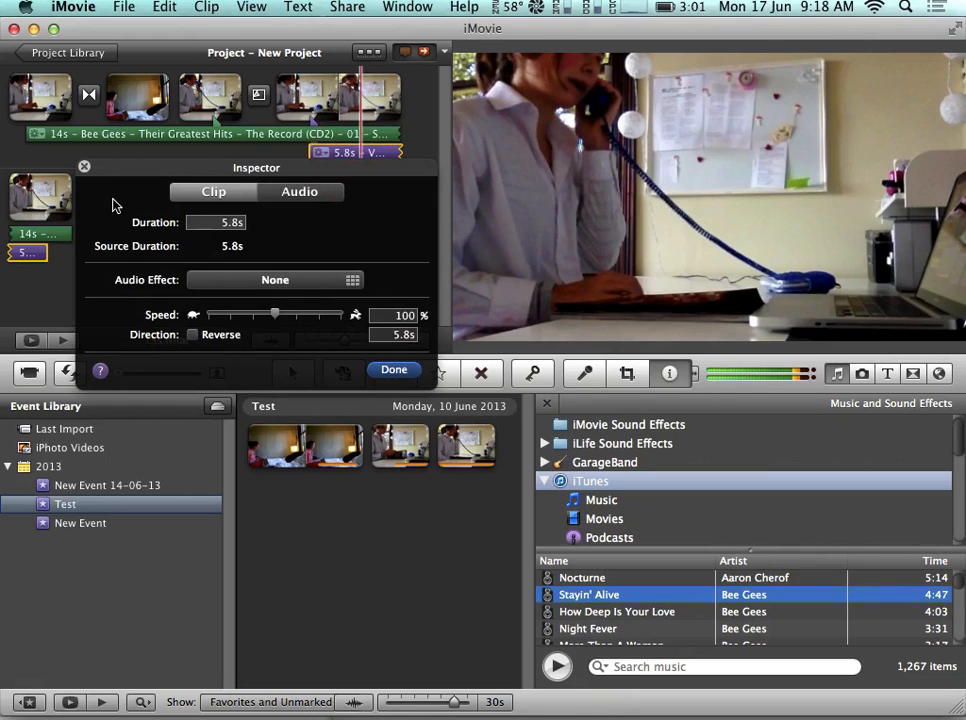
click(85, 168)
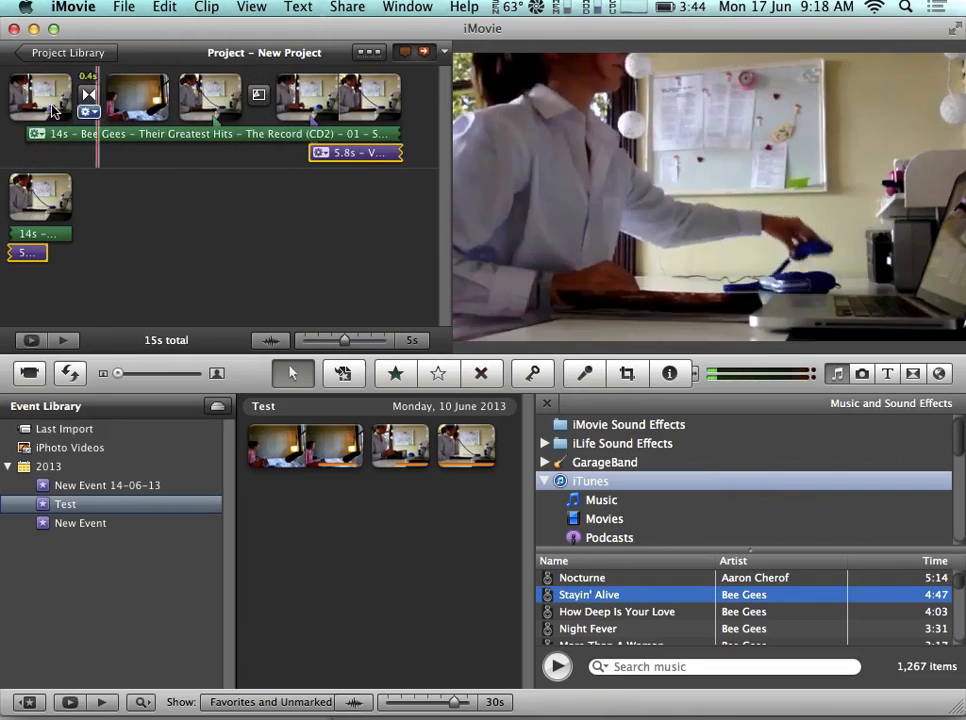
- Play back the project from the opening clips to review the picture with its music
key(space)
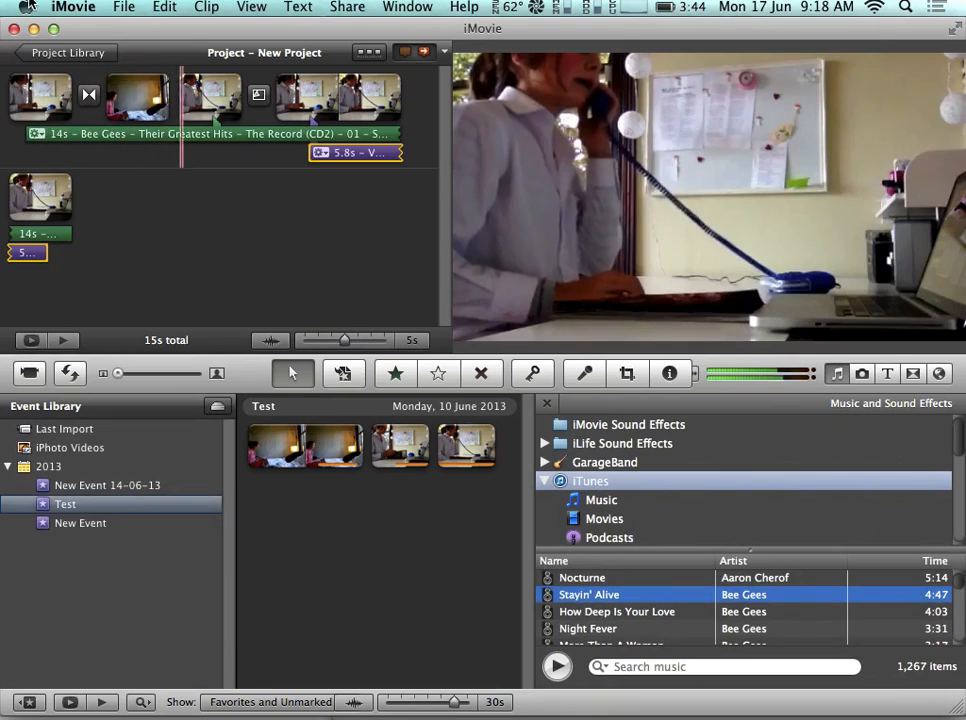
key(space)
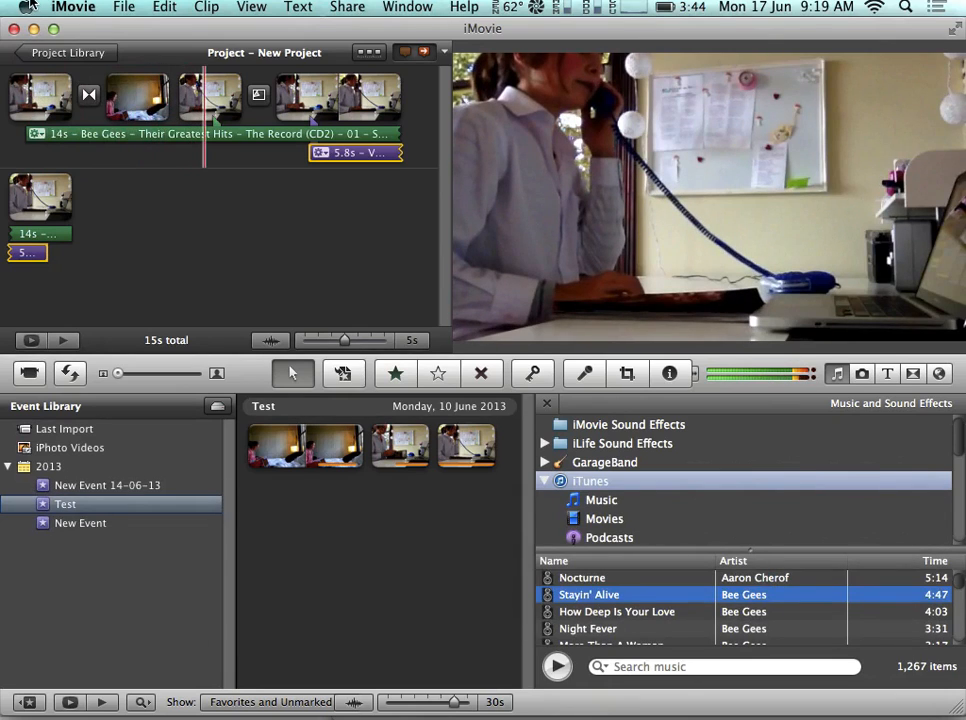
key(shift+super)
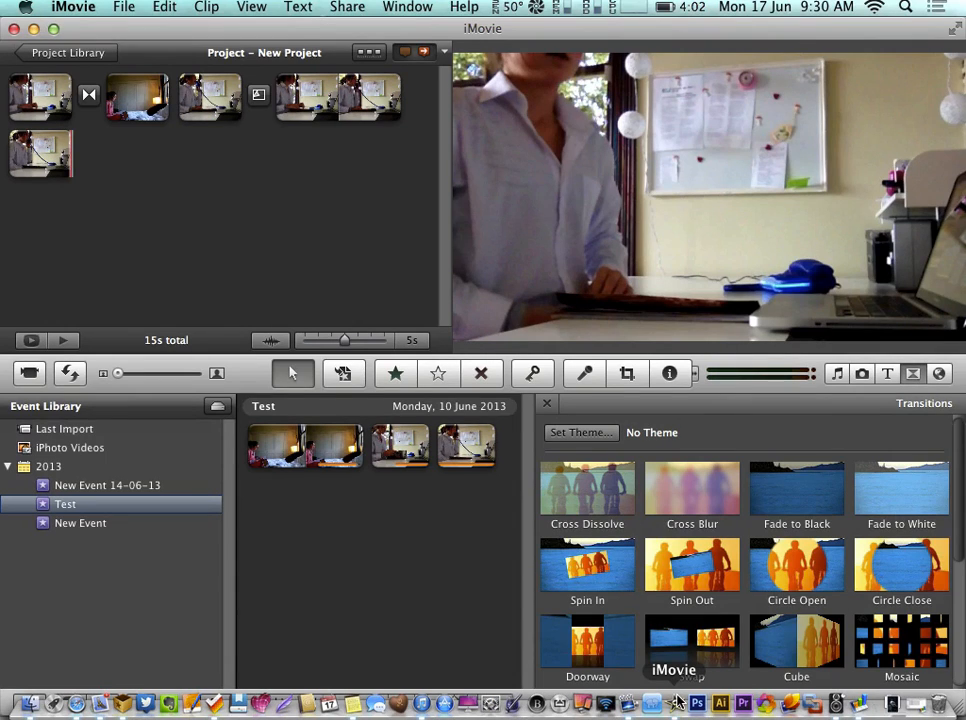
- Add temp.jpg from the Desktop folder in Finder to the end of the project as a placeholder still
click(30, 703)
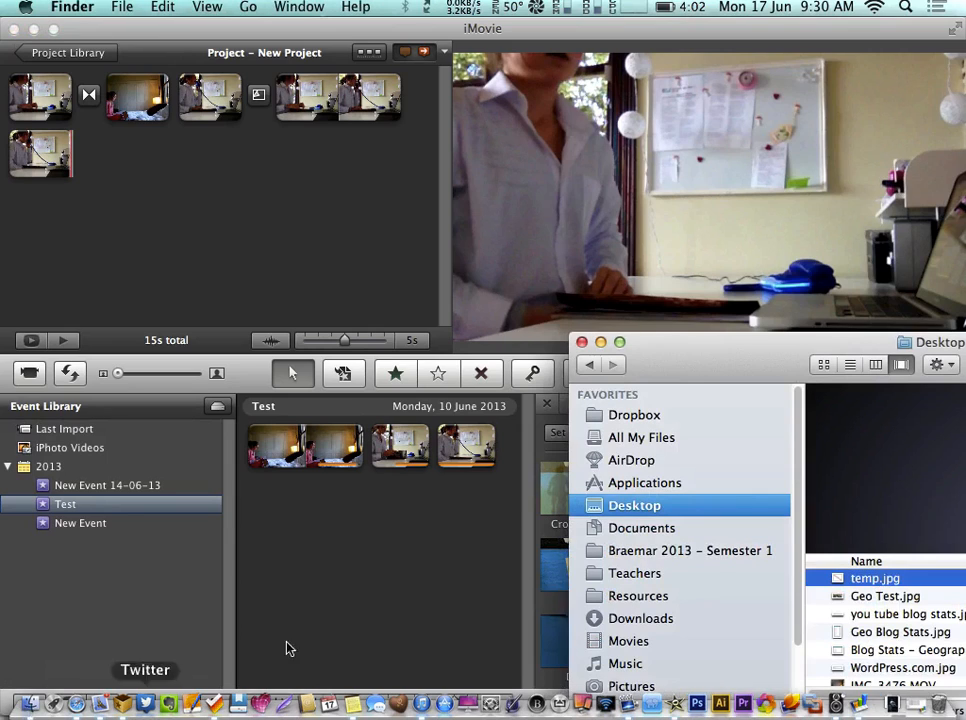
click(860, 597)
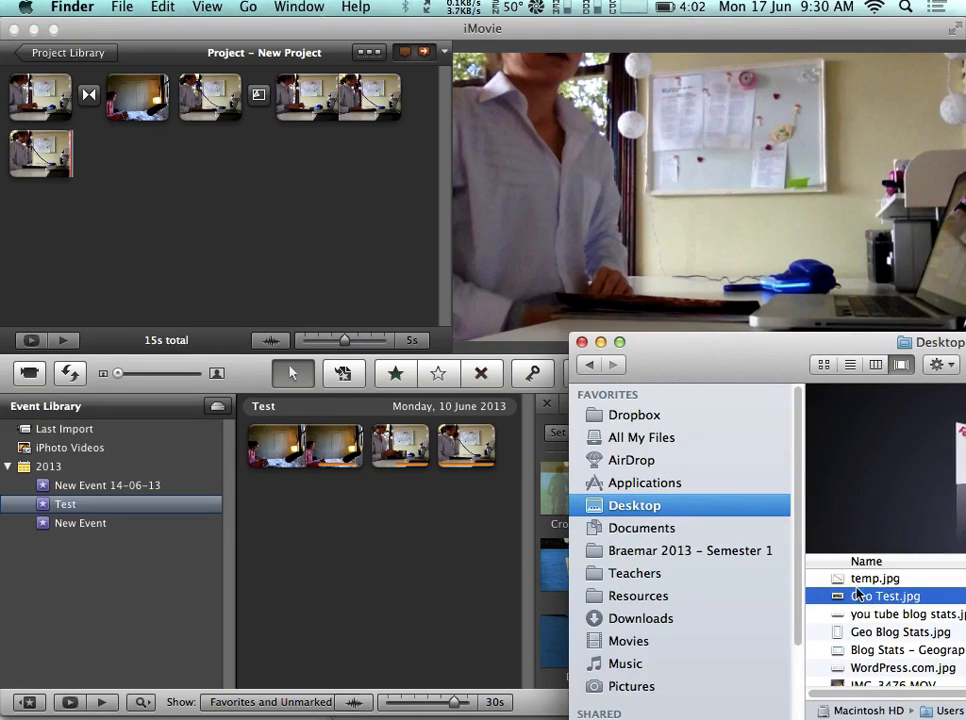
click(856, 582)
drag(856, 585, 200, 171)
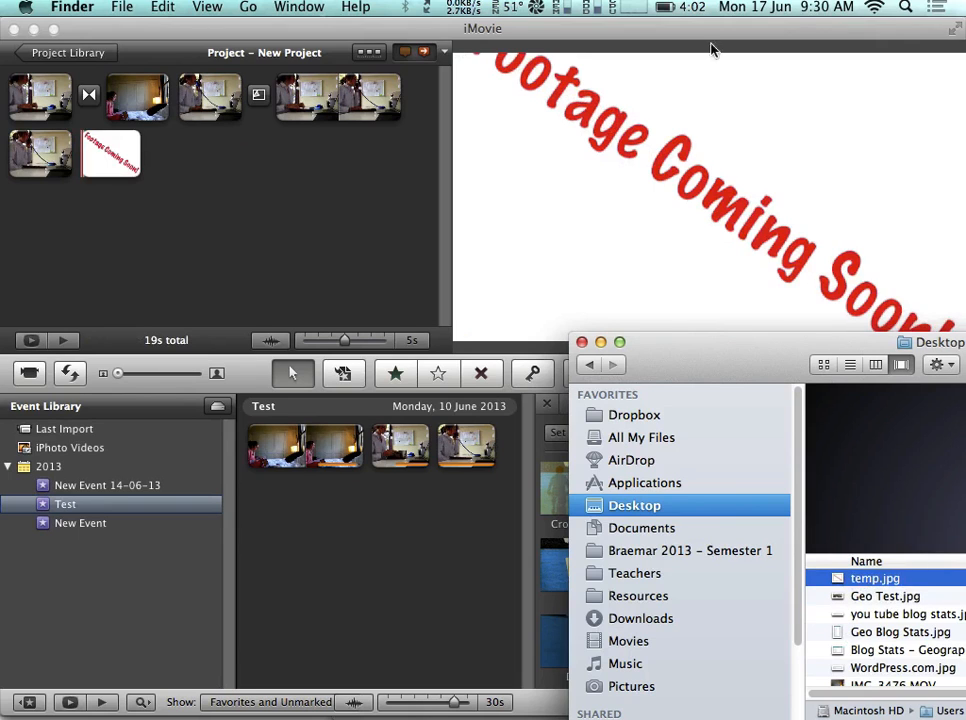
click(209, 224)
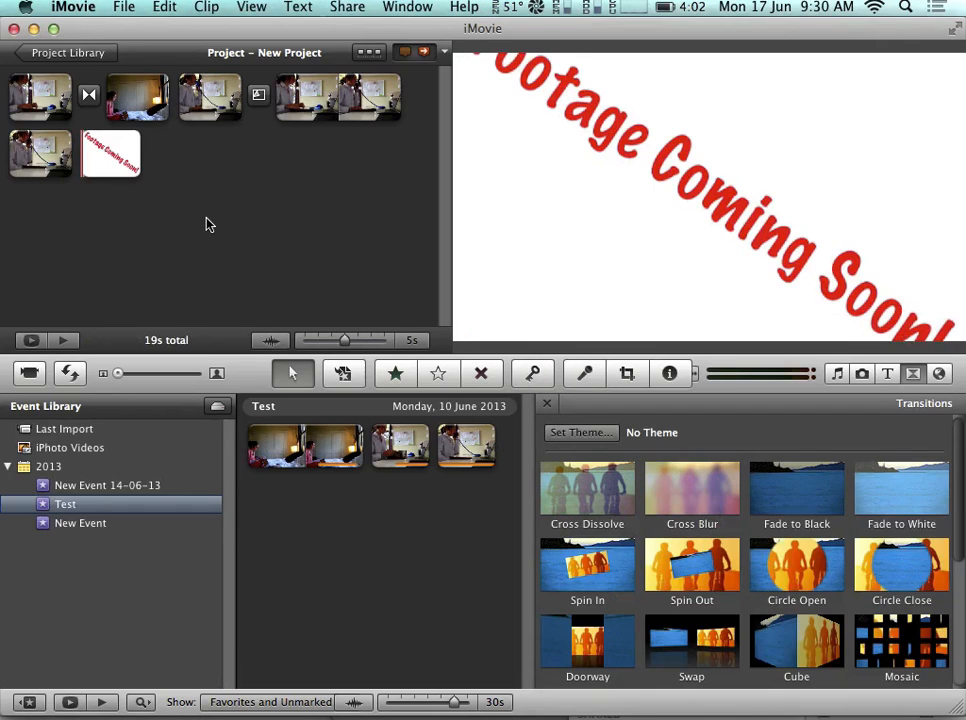
- Change the Footage Coming Soon still's framing from Ken Burns to Fit
click(100, 155)
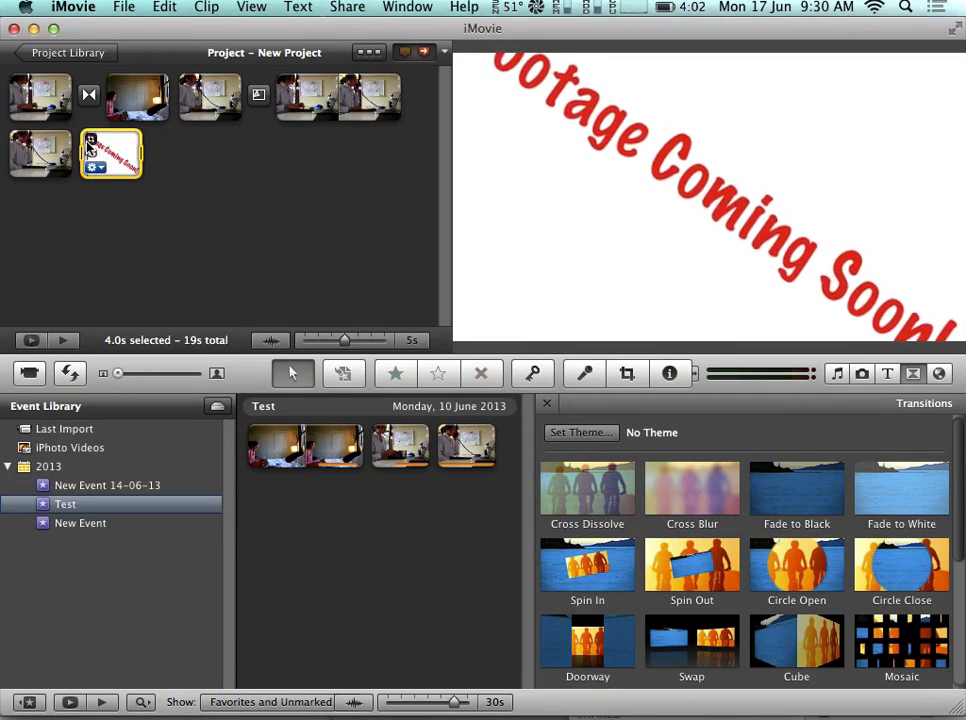
click(90, 142)
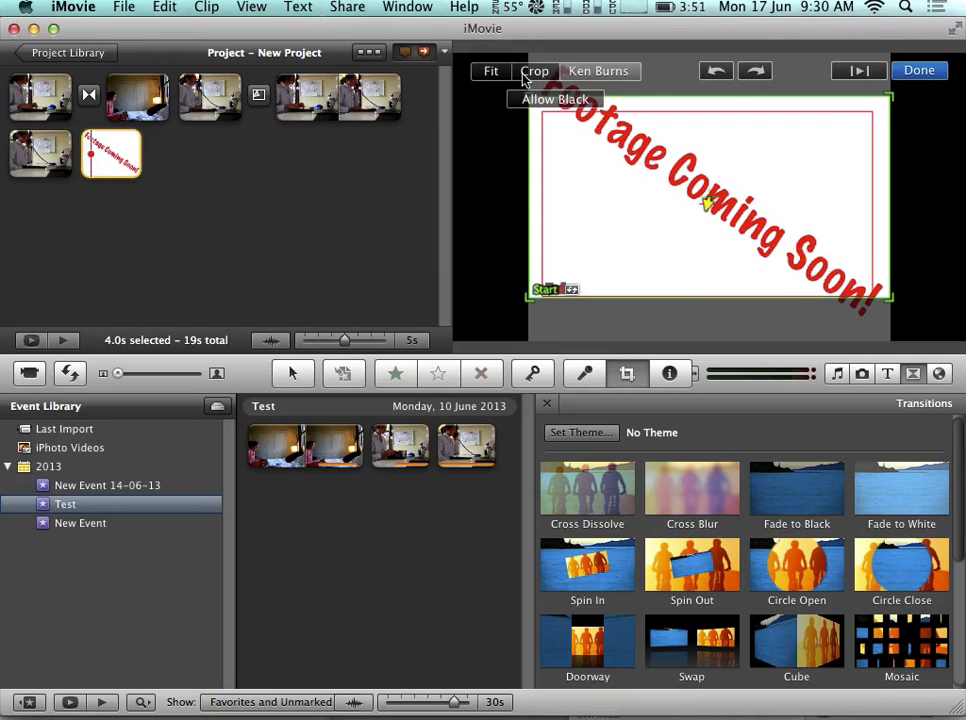
click(491, 71)
click(930, 72)
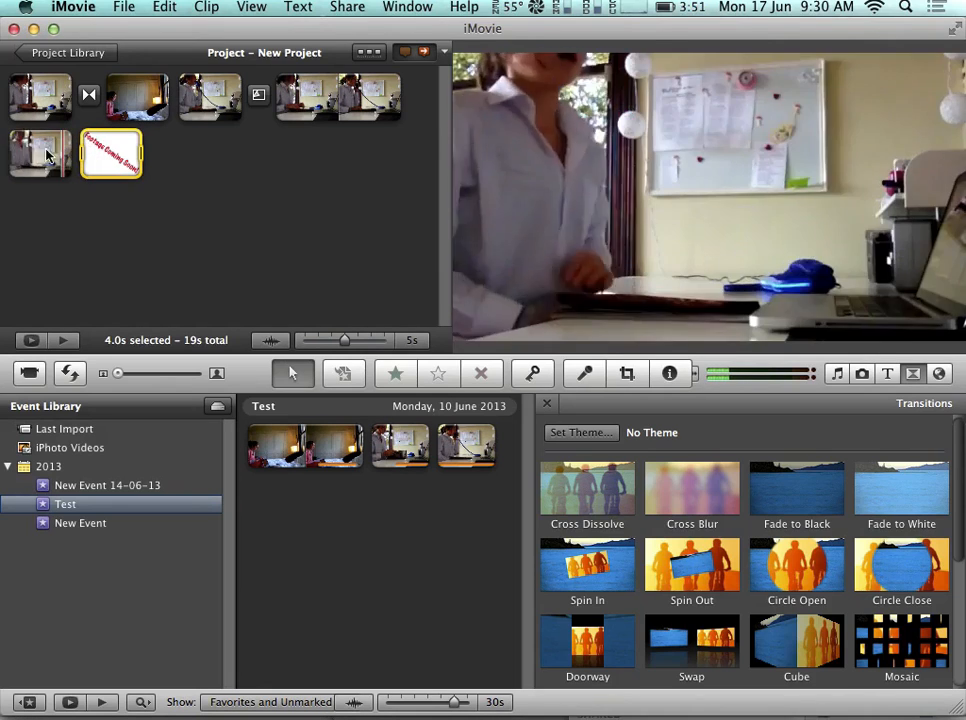
- Set the Footage Coming Soon still's duration to 1:00
mouse_move(110, 155)
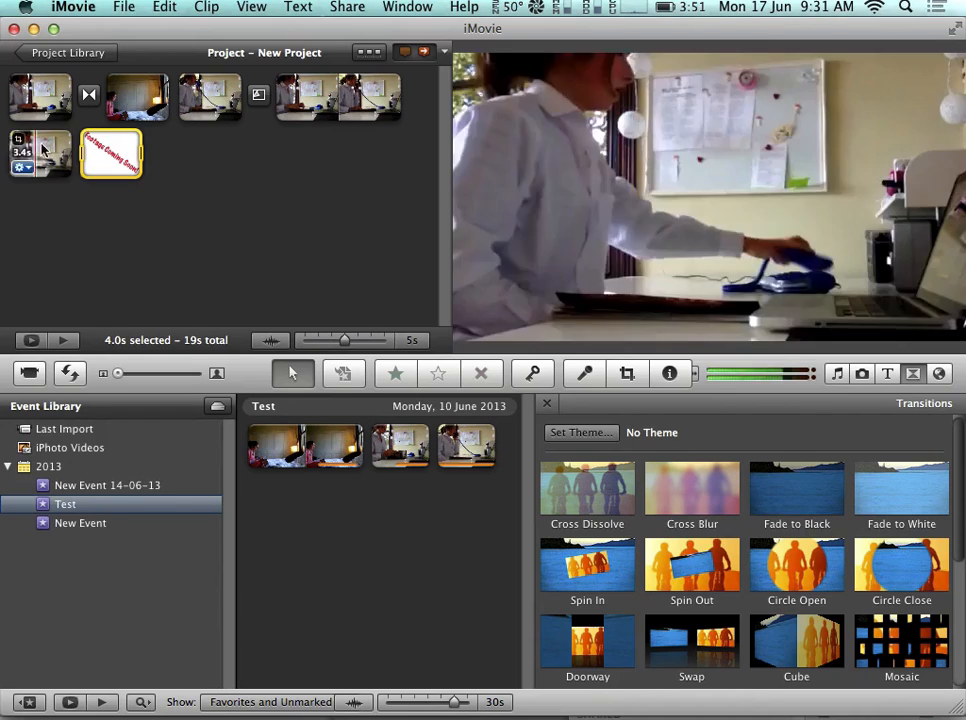
double_click(107, 153)
click(225, 221)
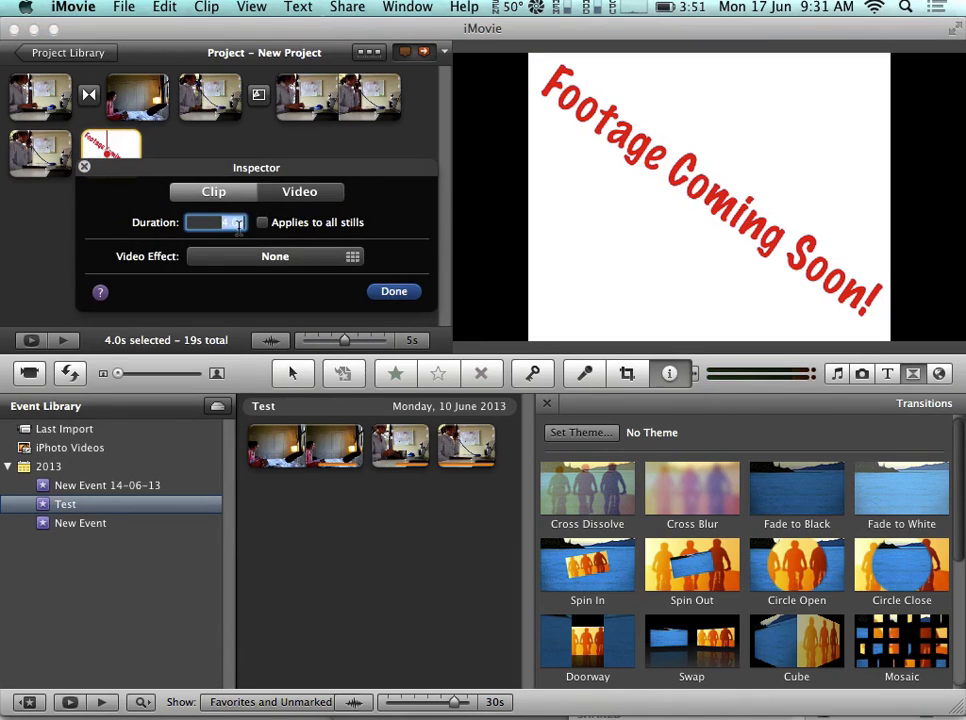
click(216, 214)
click(392, 292)
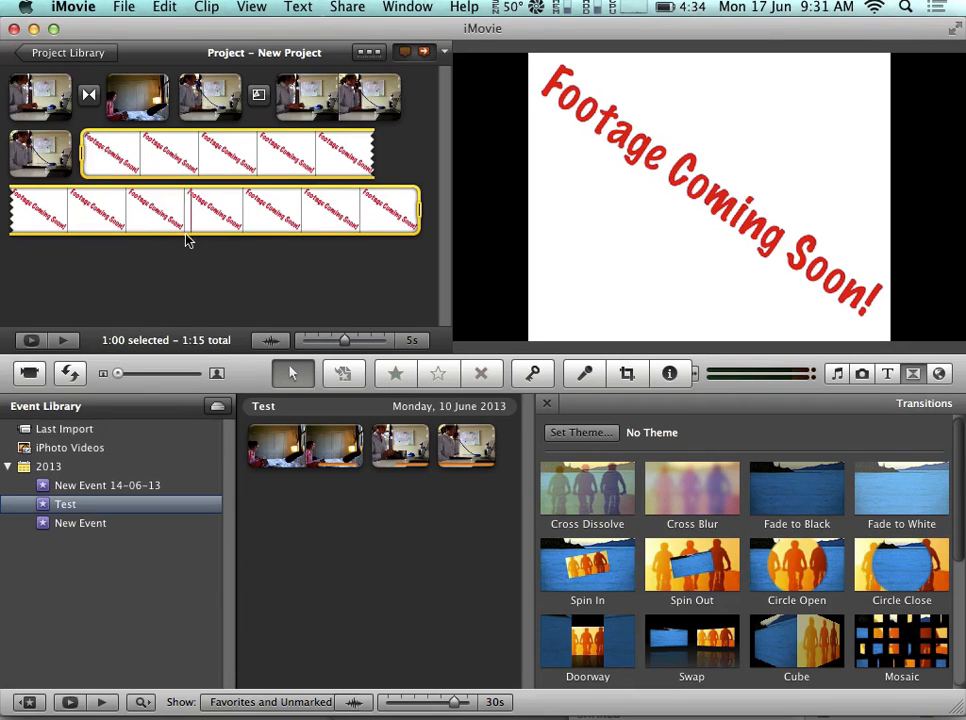
- Try replacing the placeholder still with bedroom footage from the first Test event clip, and undo the replacement
click(349, 444)
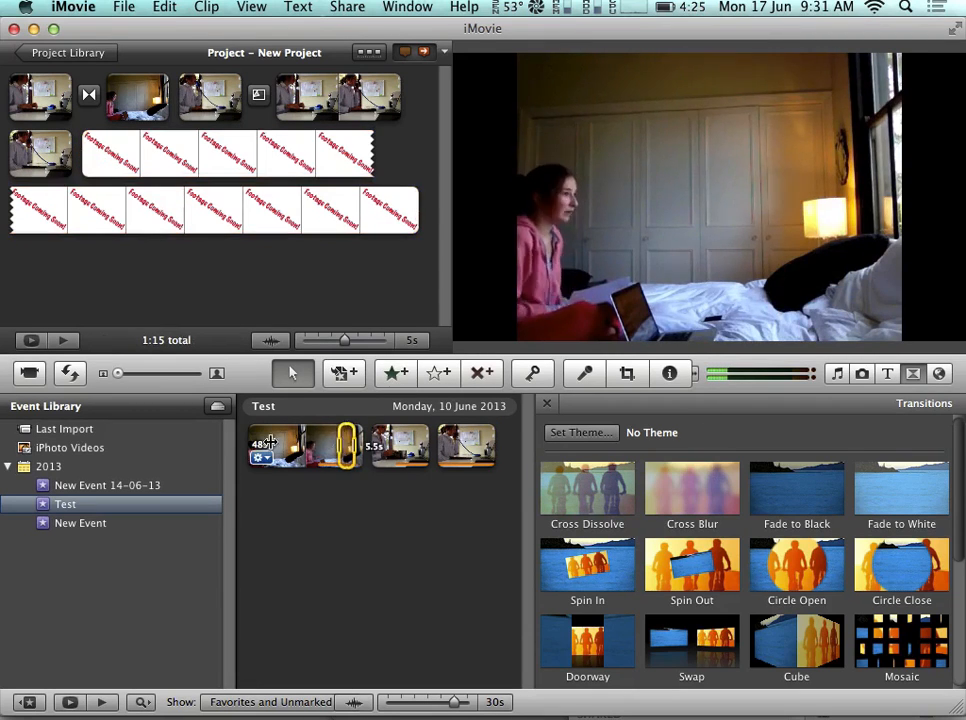
drag(345, 445, 168, 146)
click(148, 62)
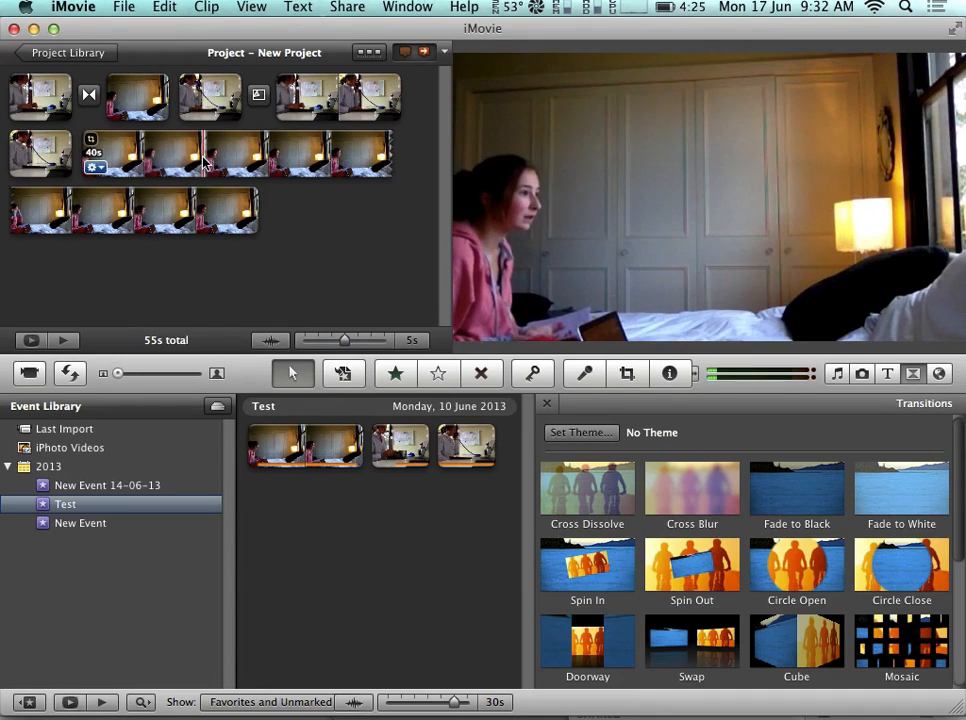
key(super+z)
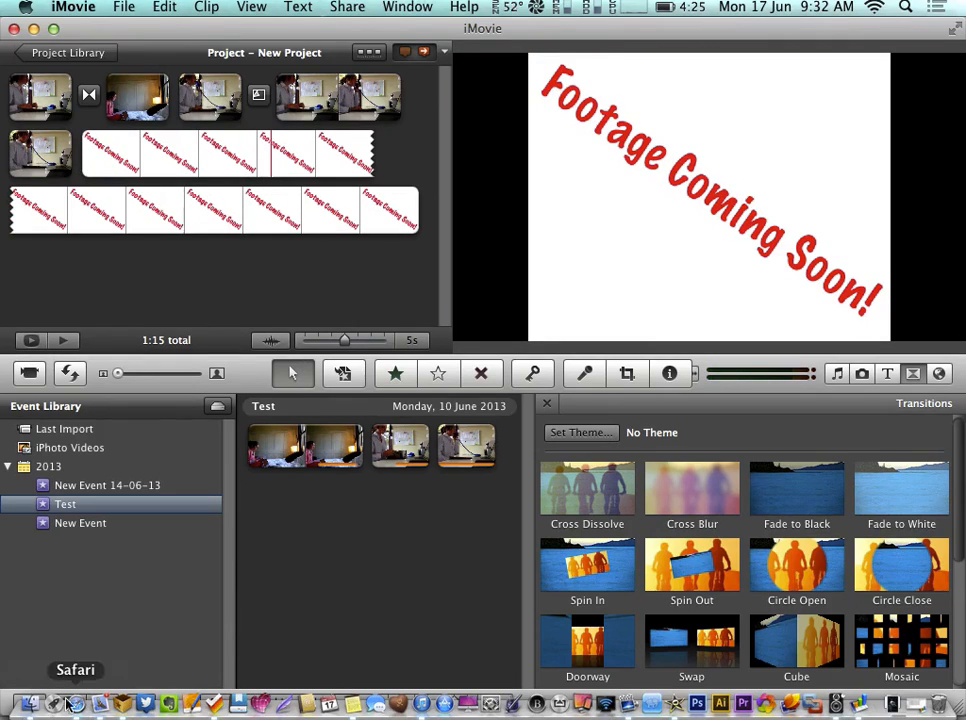
- Preview Geo Test.jpg from the Desktop folder in Finder and add it to the project after the placeholder still
click(30, 706)
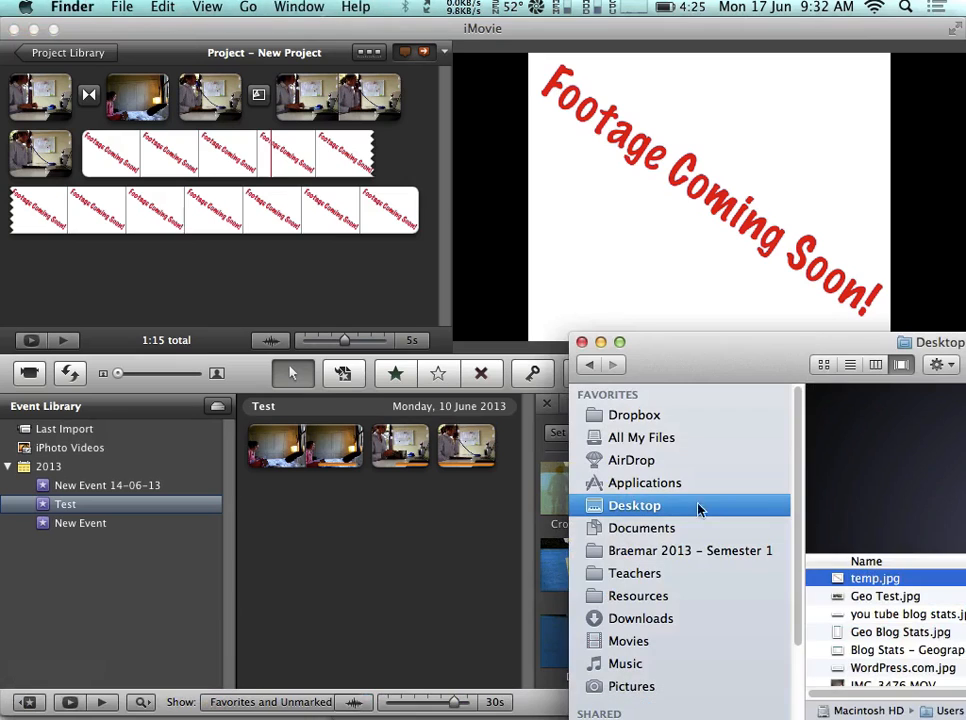
click(900, 598)
key(space)
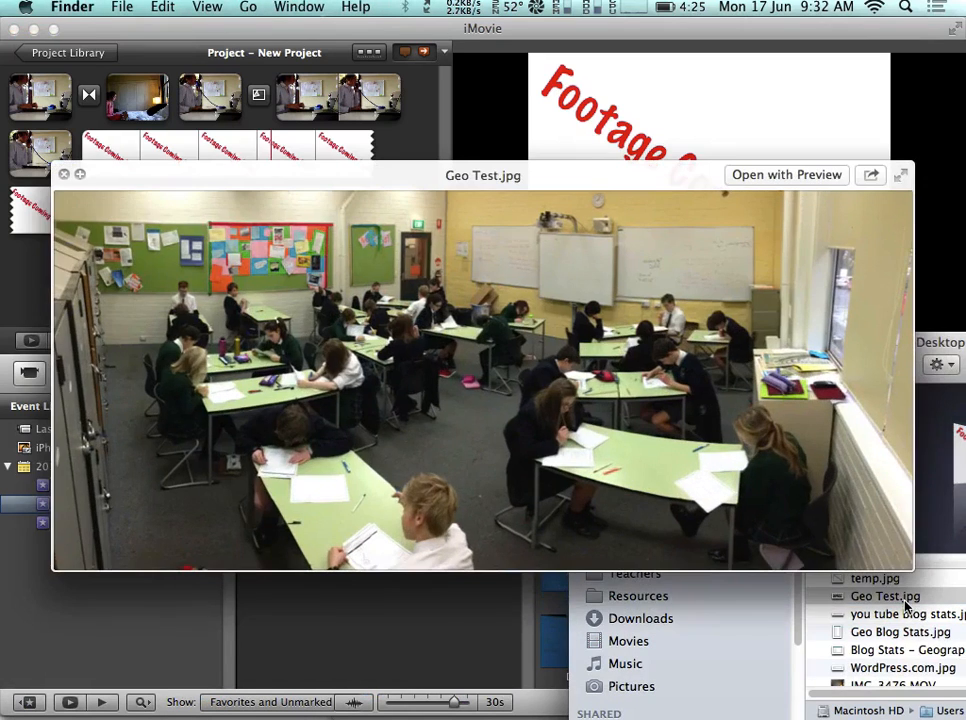
key(space)
drag(890, 597, 424, 266)
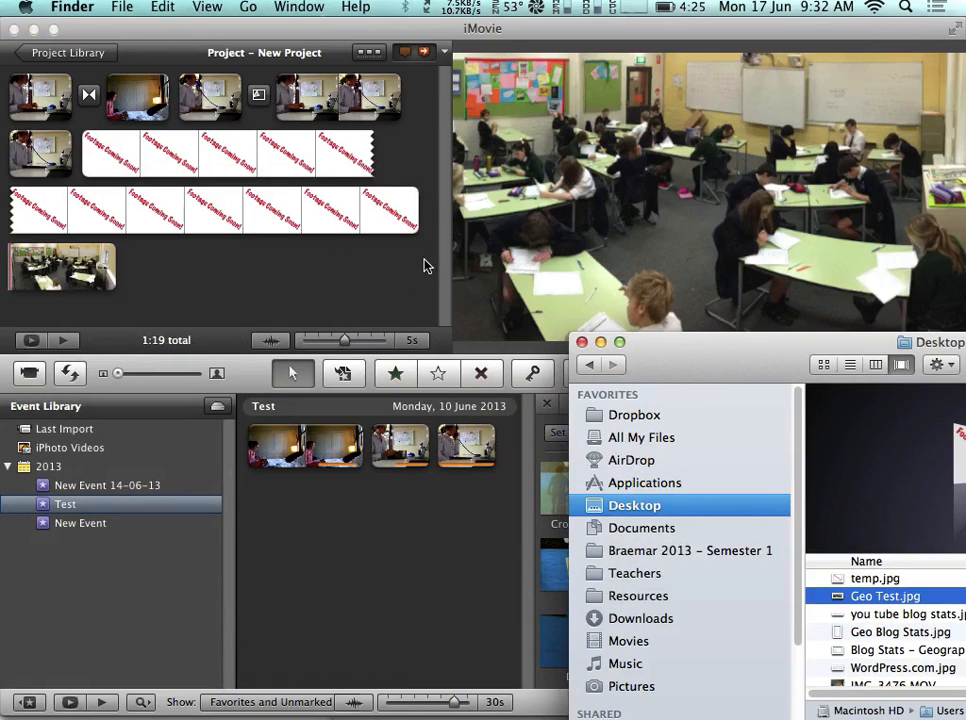
click(118, 281)
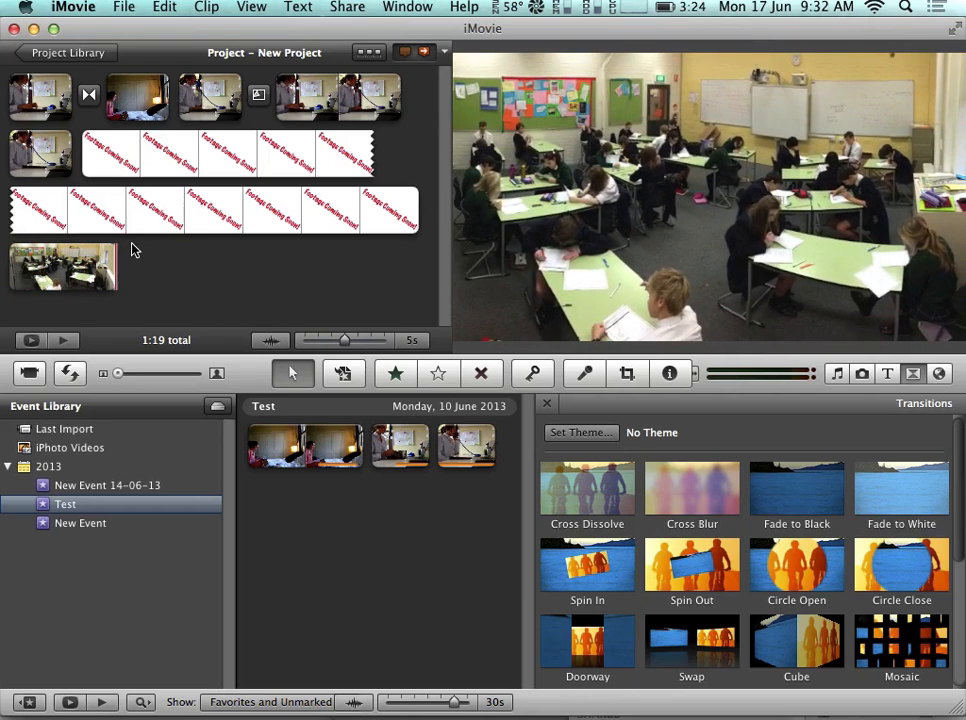
- Check the classroom photo's clip settings and change its framing from Ken Burns to Fit
click(16, 256)
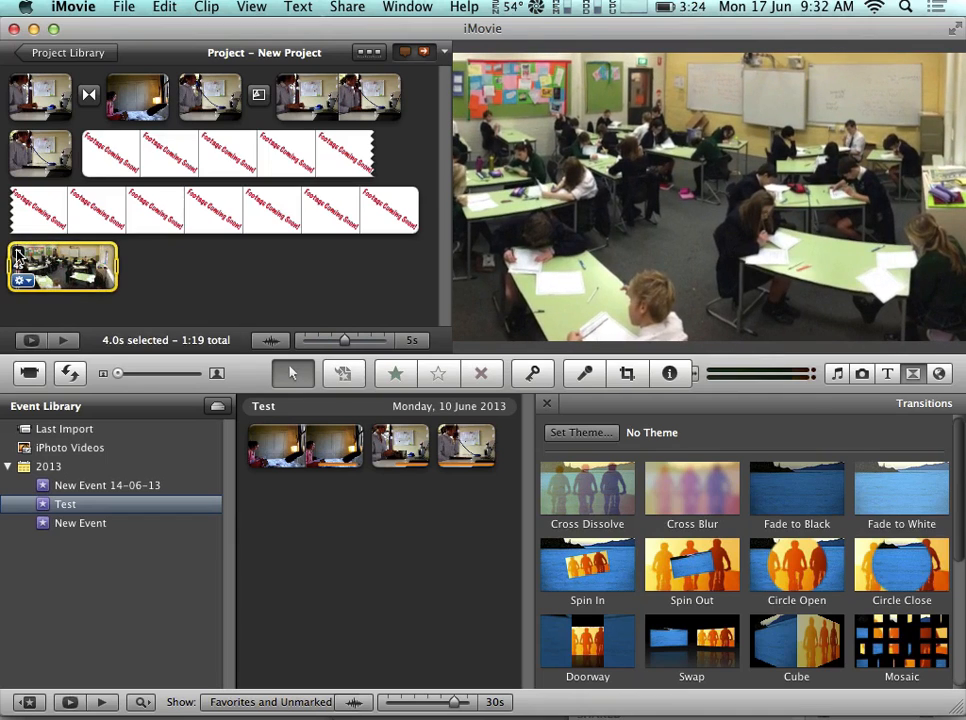
key(i)
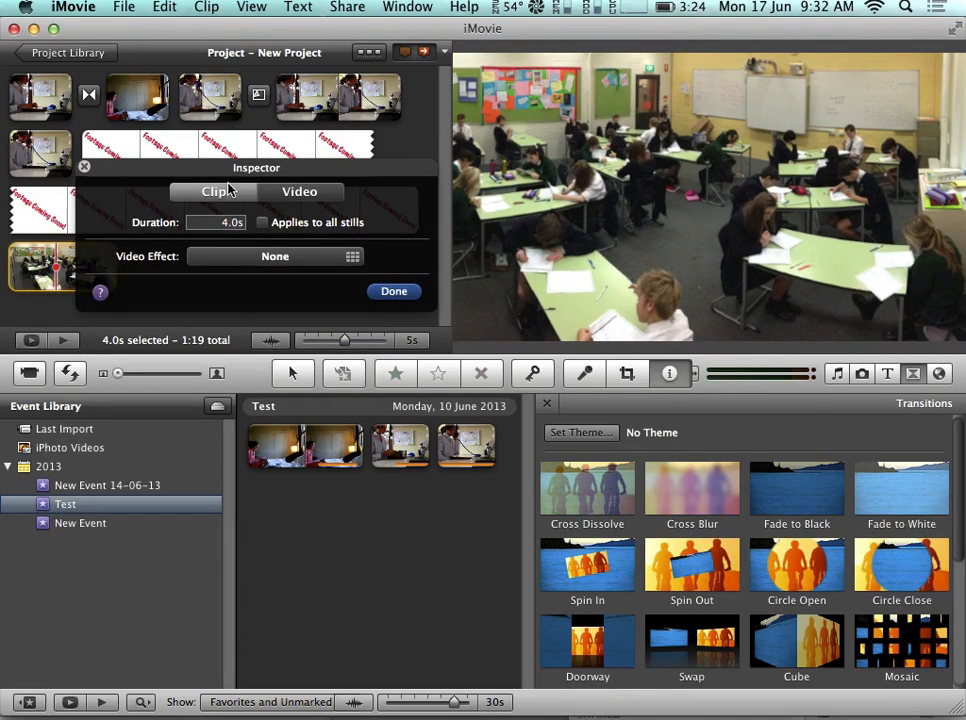
click(84, 166)
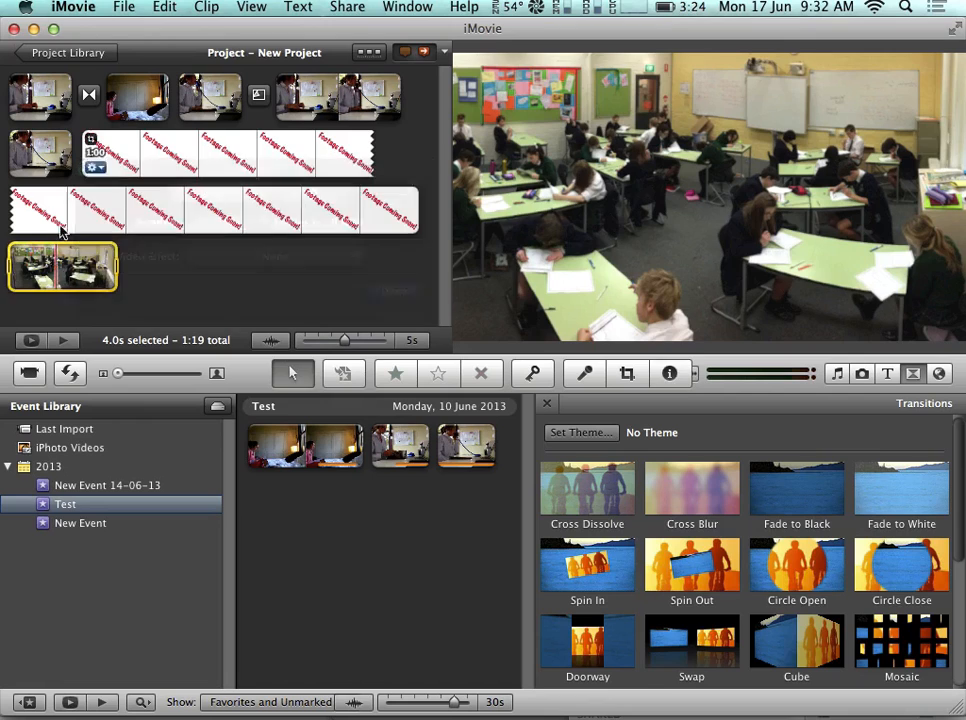
key(c)
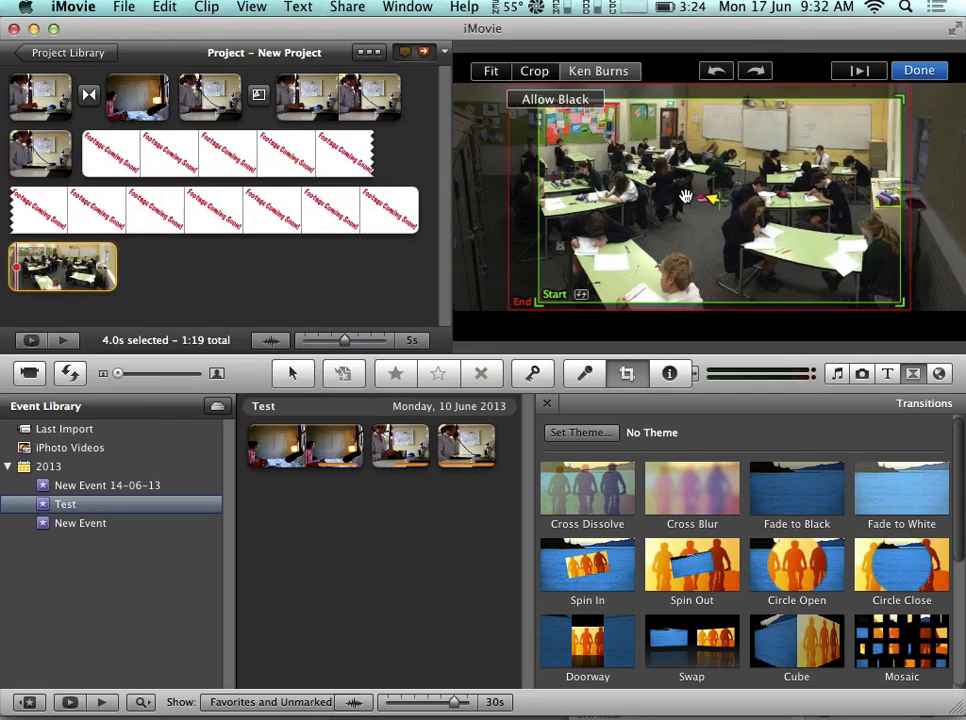
click(489, 71)
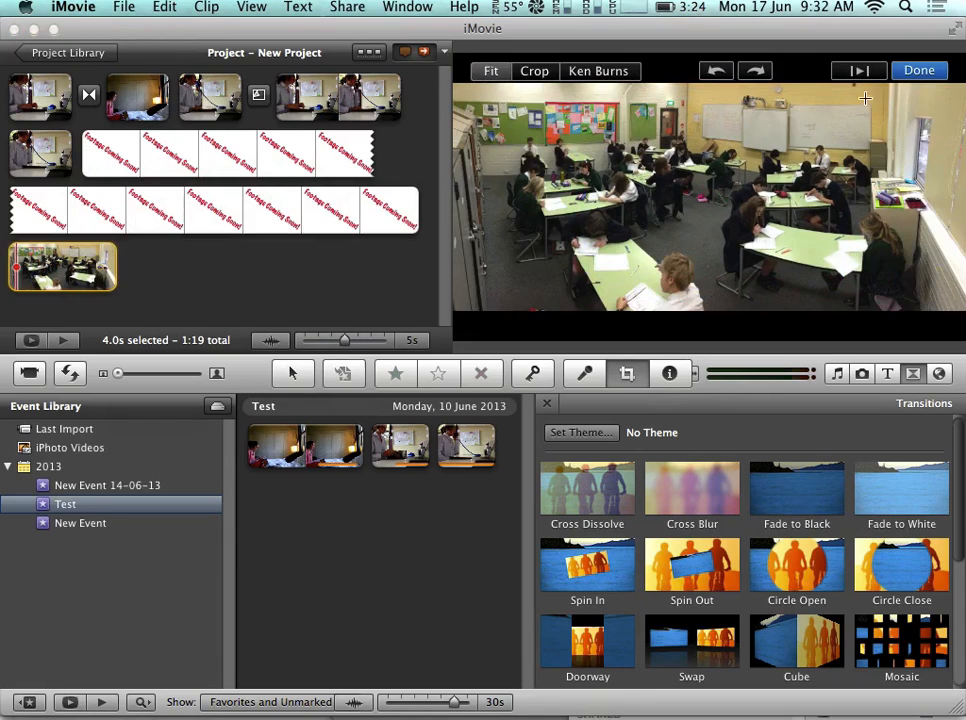
click(919, 70)
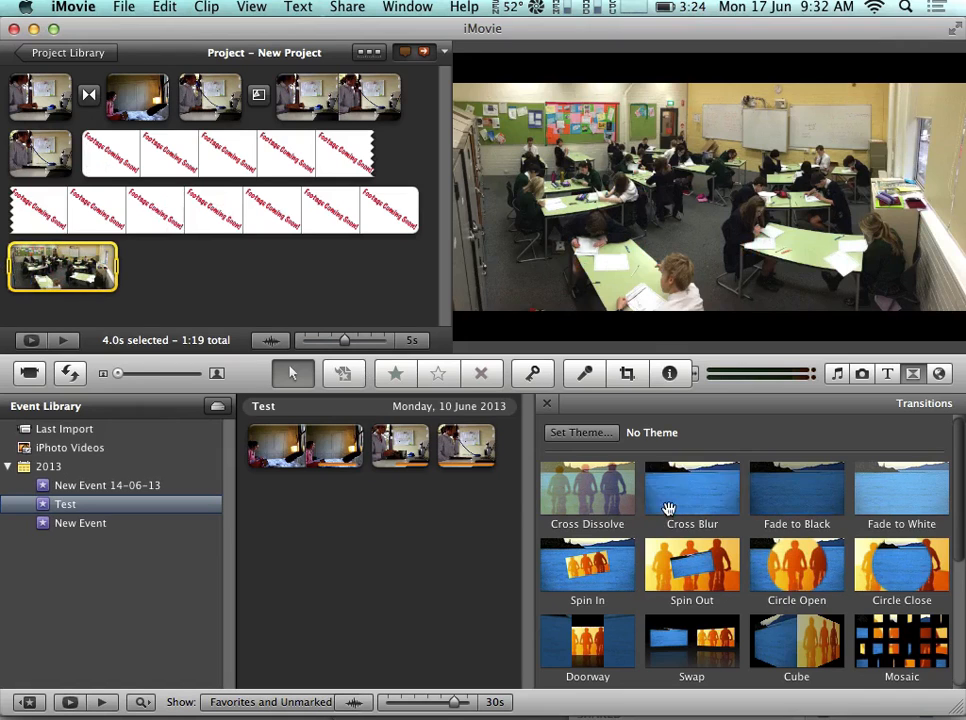
- Add a Cross Blur transition between the placeholder still and the classroom photo
drag(666, 466, 16, 264)
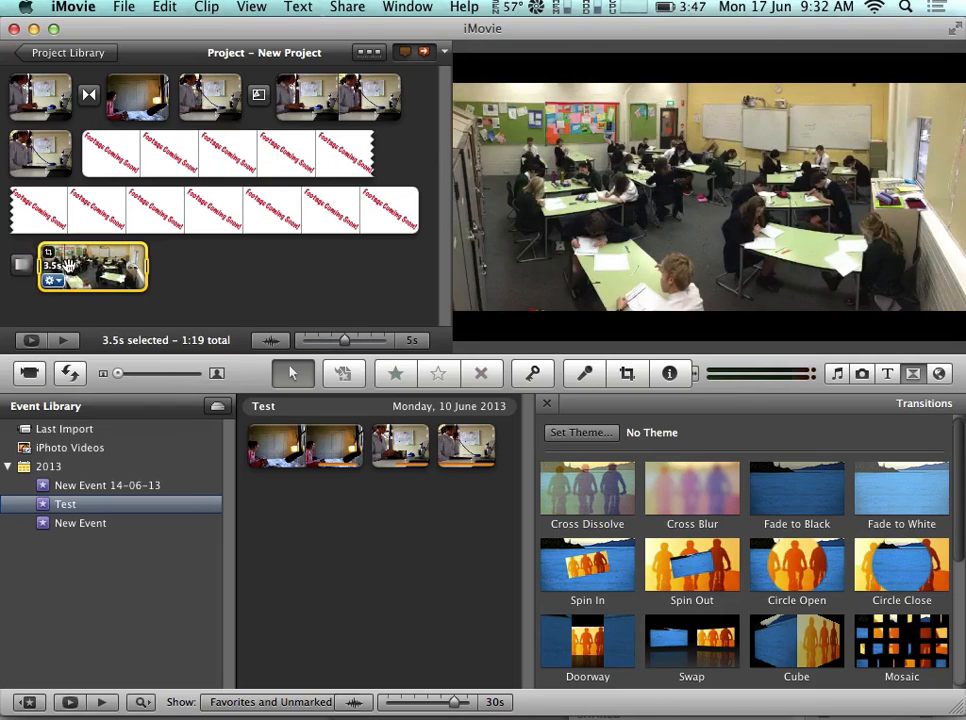
drag(146, 271, 88, 267)
click(183, 265)
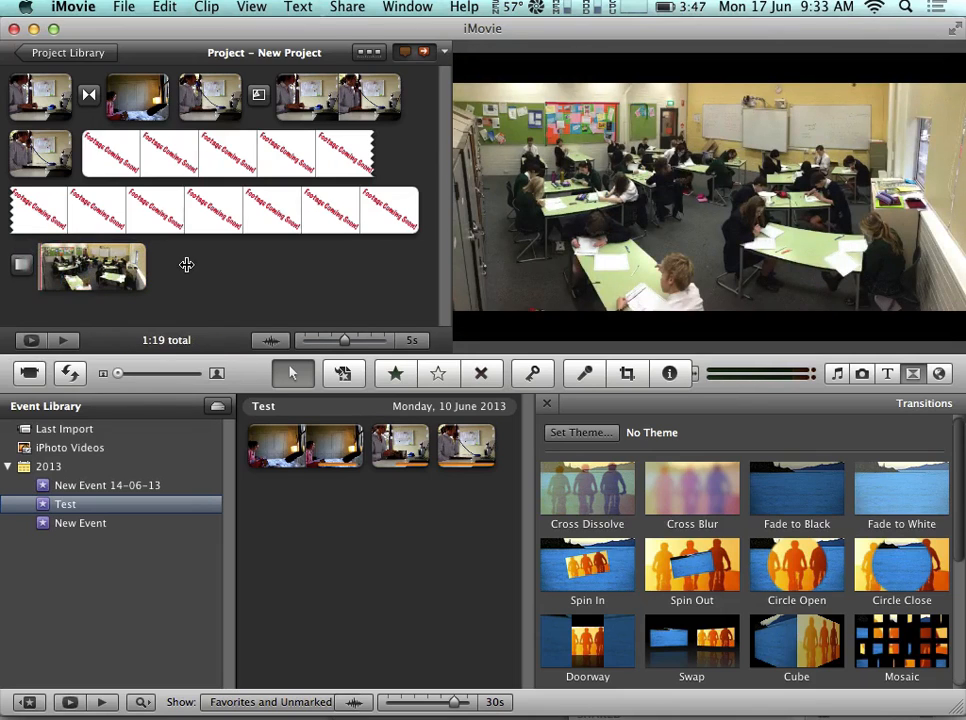
- Add temp.jpg from the Desktop folder in Finder as a Side by Side overlay starting midway through the fourth project clip
mouse_move(212, 703)
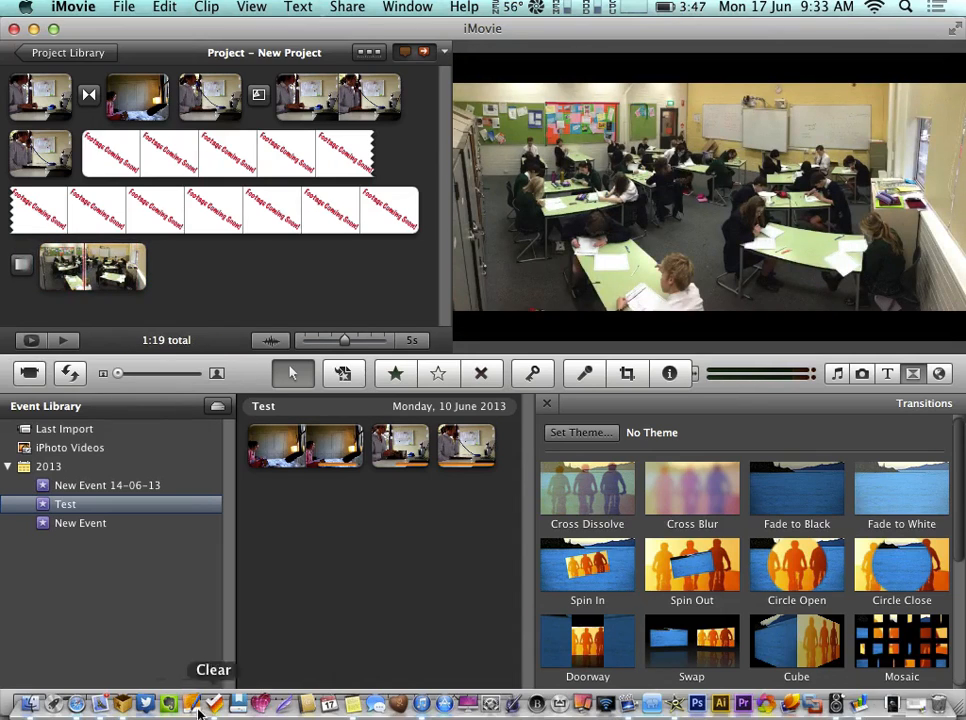
click(30, 703)
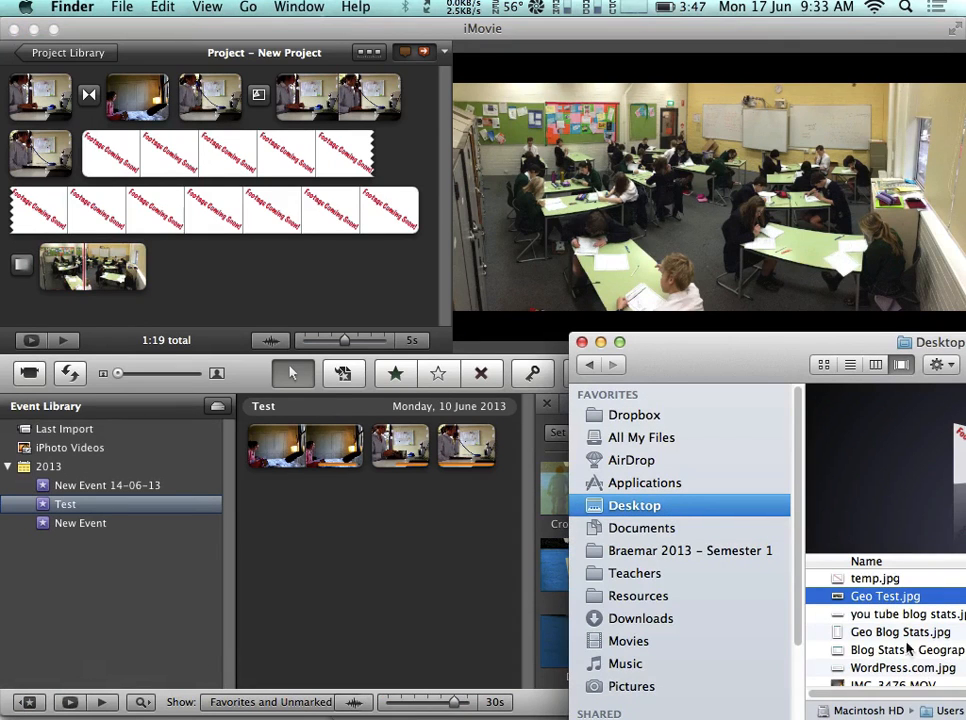
click(862, 578)
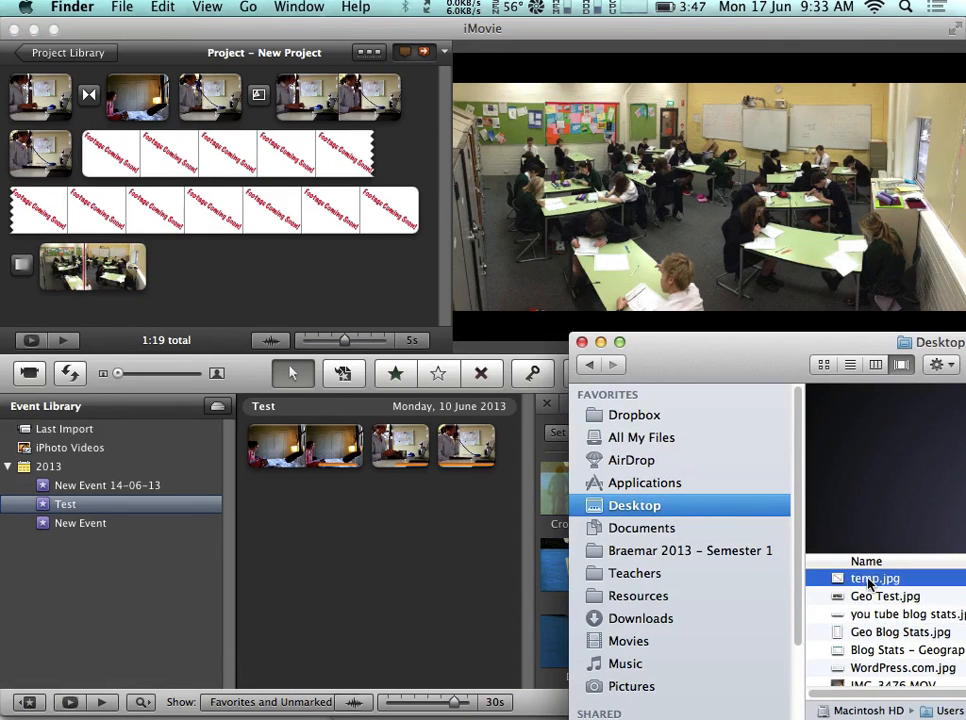
drag(860, 580, 343, 110)
drag(339, 96, 342, 96)
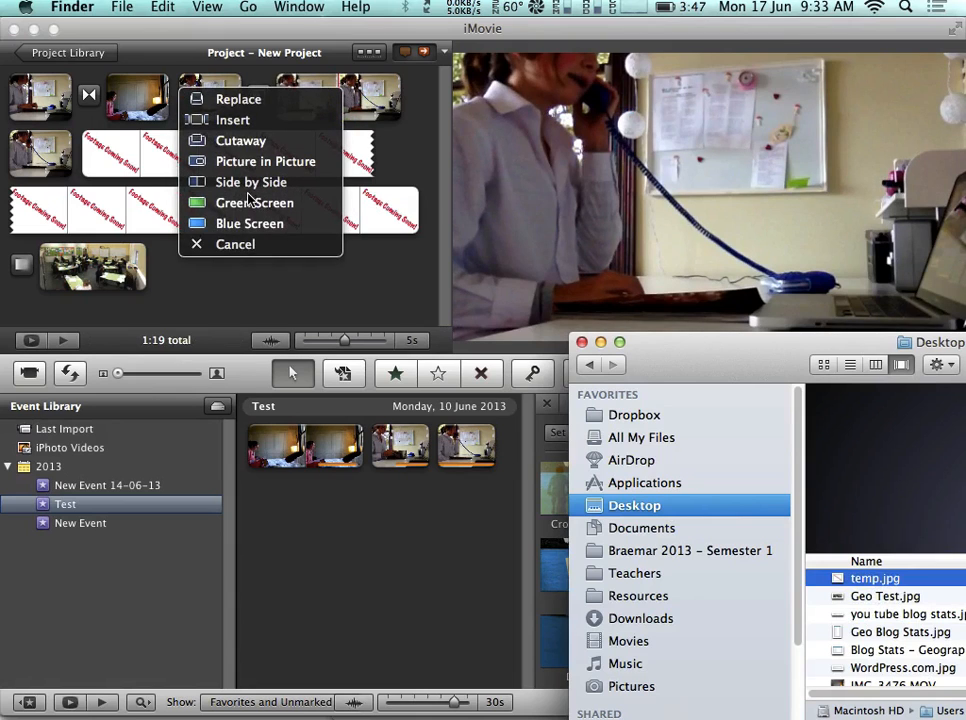
click(245, 161)
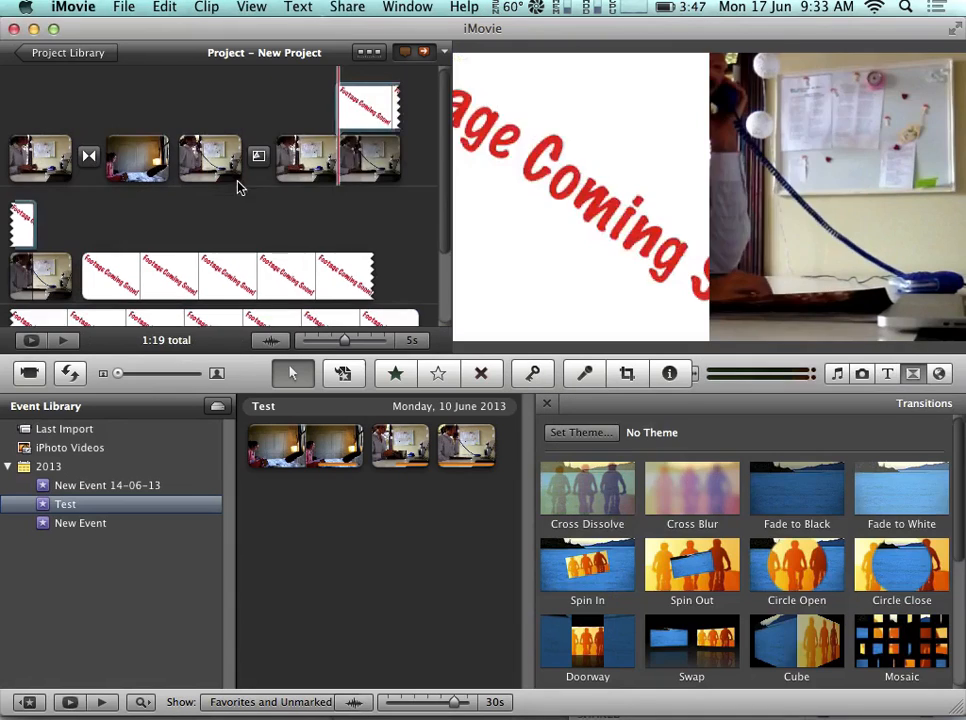